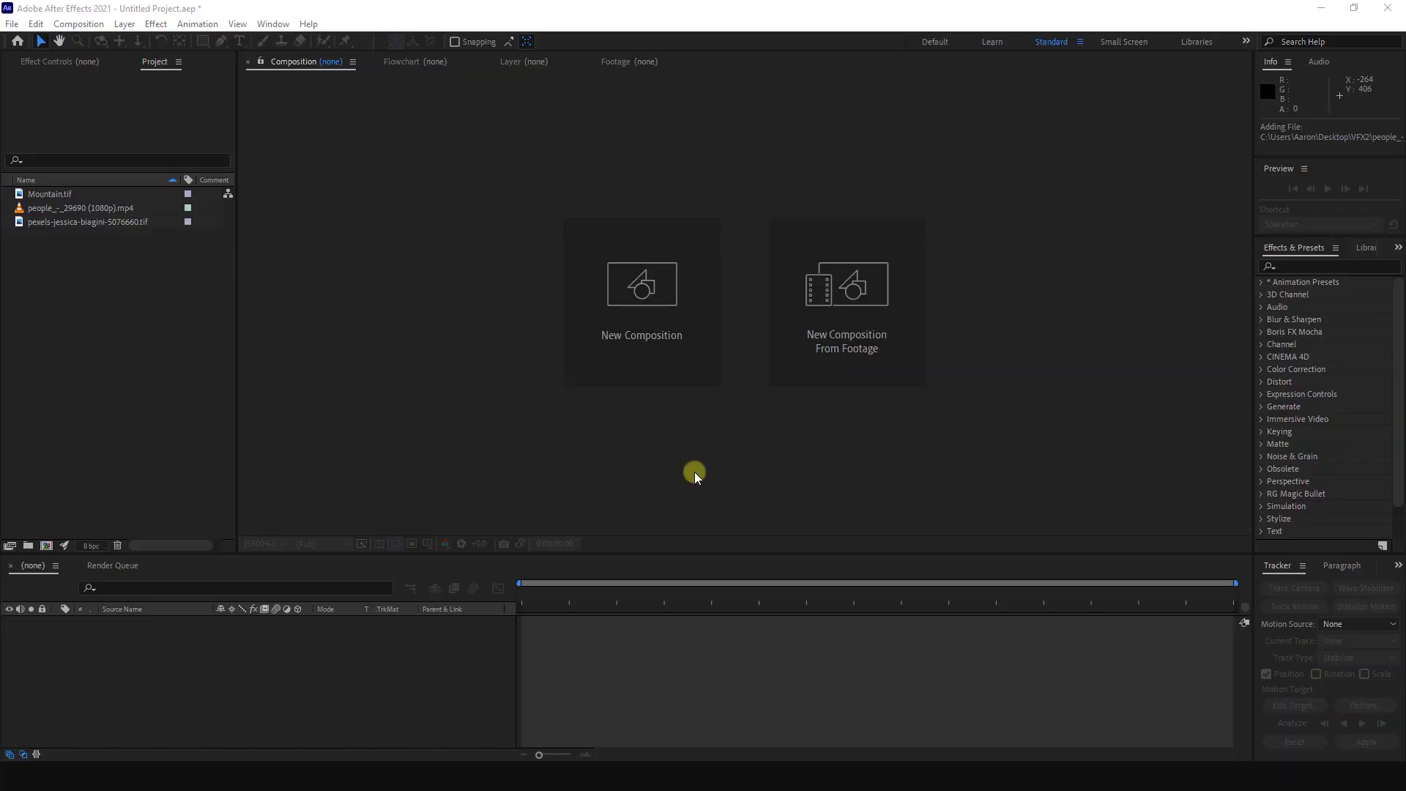
- Create a people (1080p) comp from the lakeside video with the Statue of Liberty TIF as layer 1
left_click(56, 221)
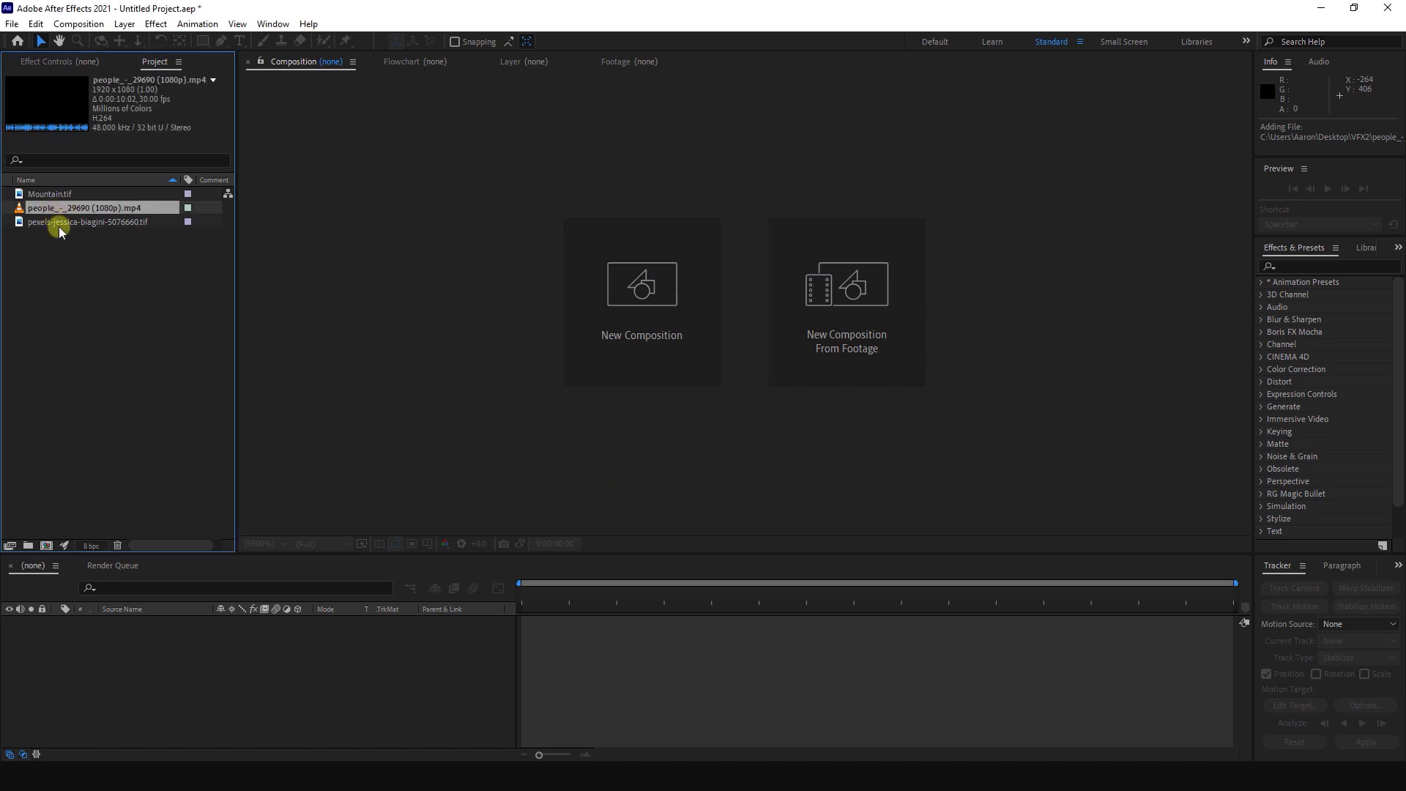
left_click(50, 193)
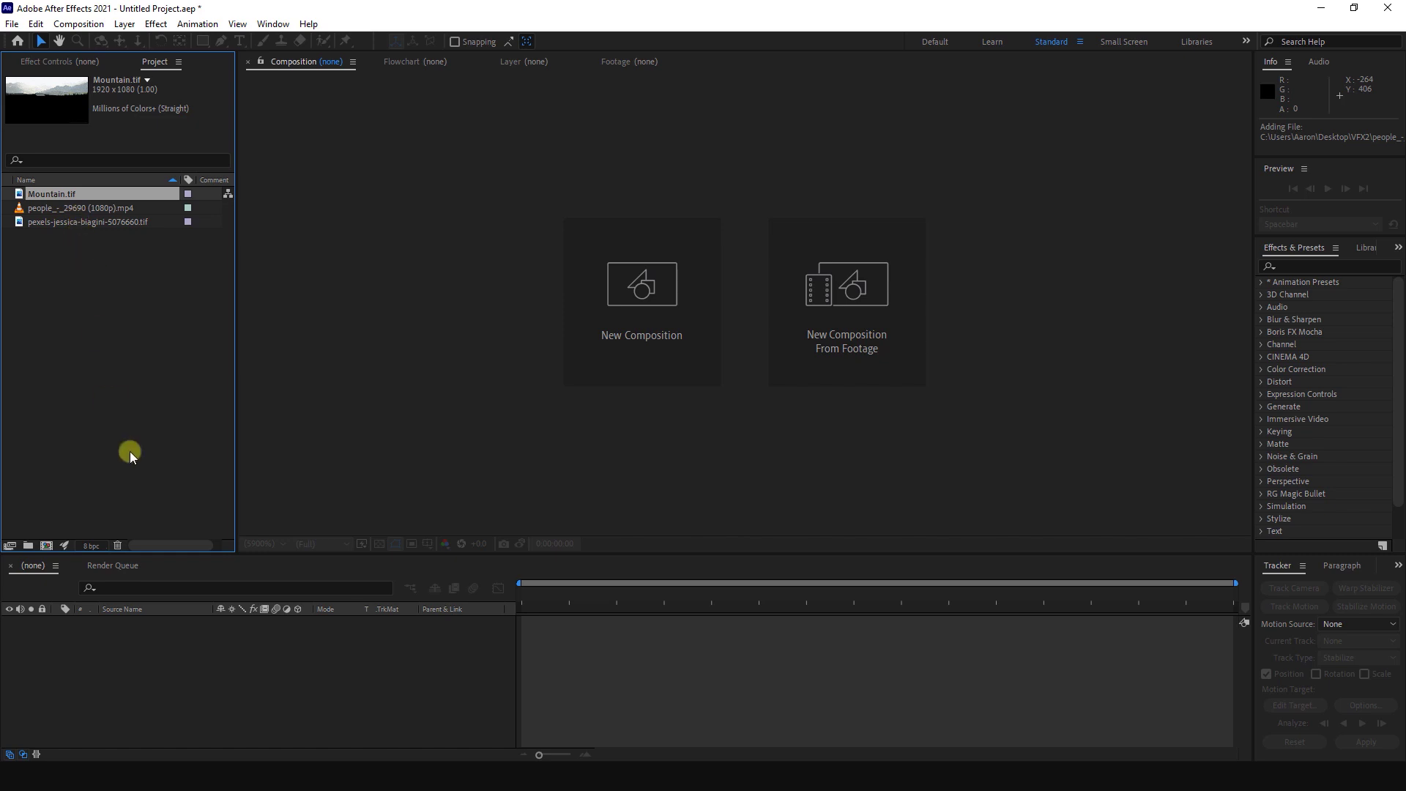
left_click_drag(38, 208, 116, 663)
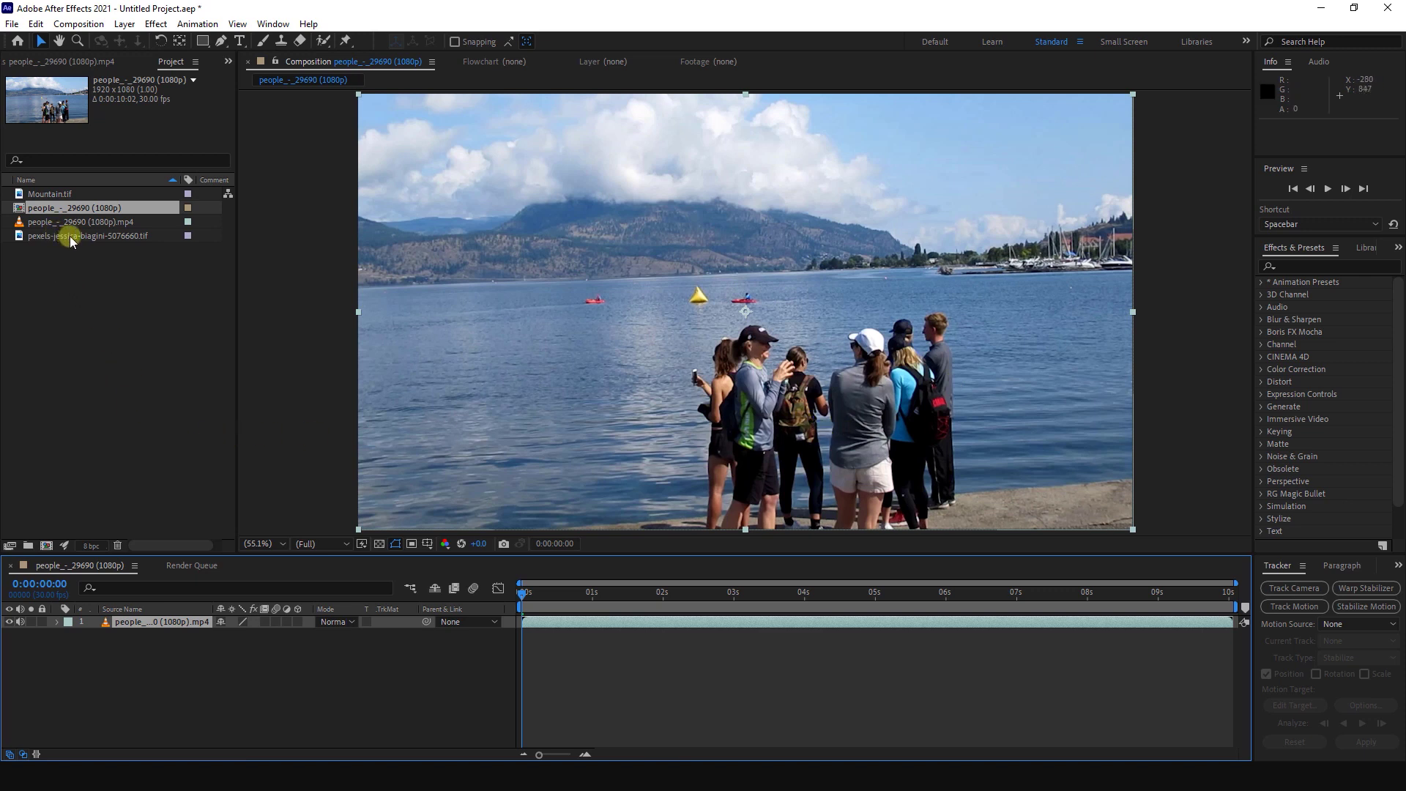
left_click_drag(71, 241, 130, 624)
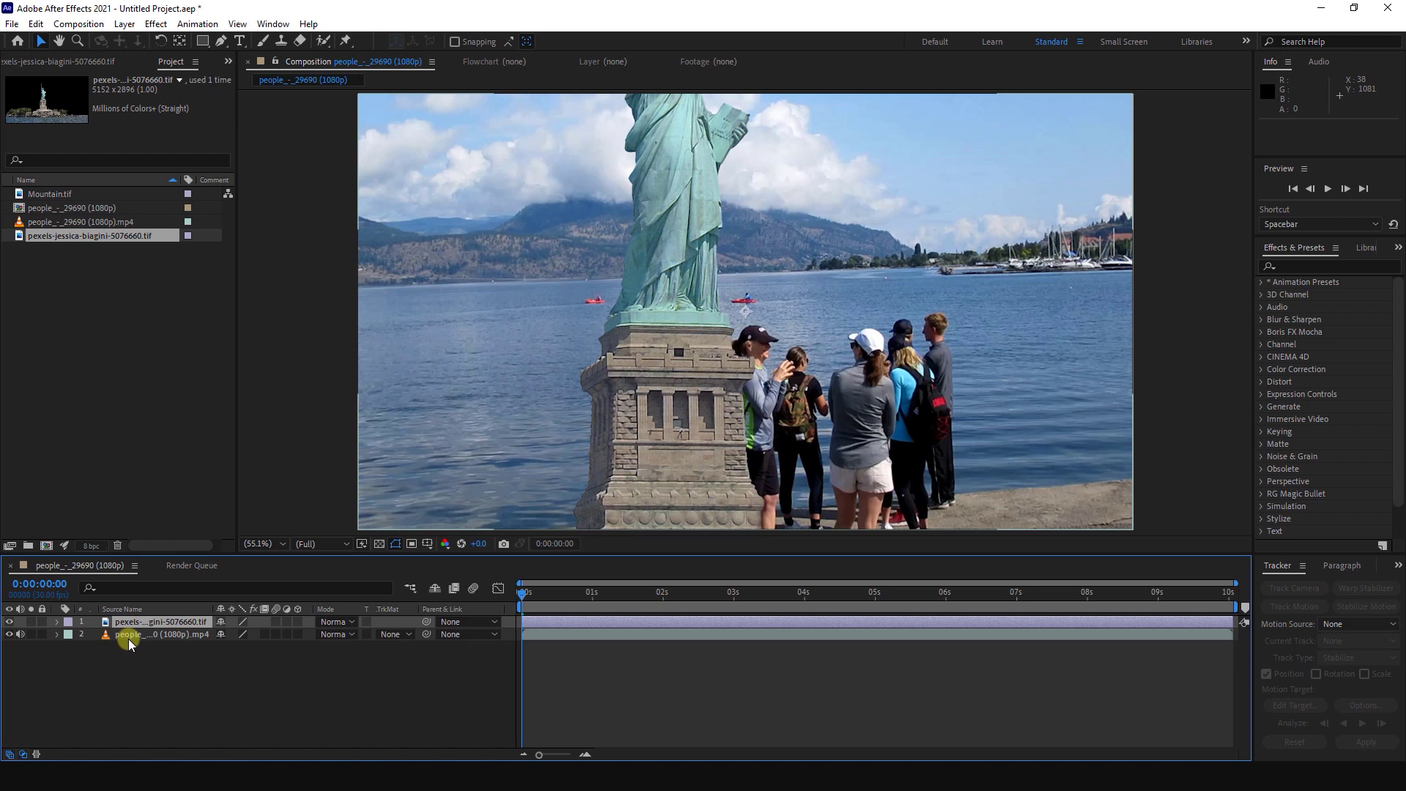
left_click(121, 621)
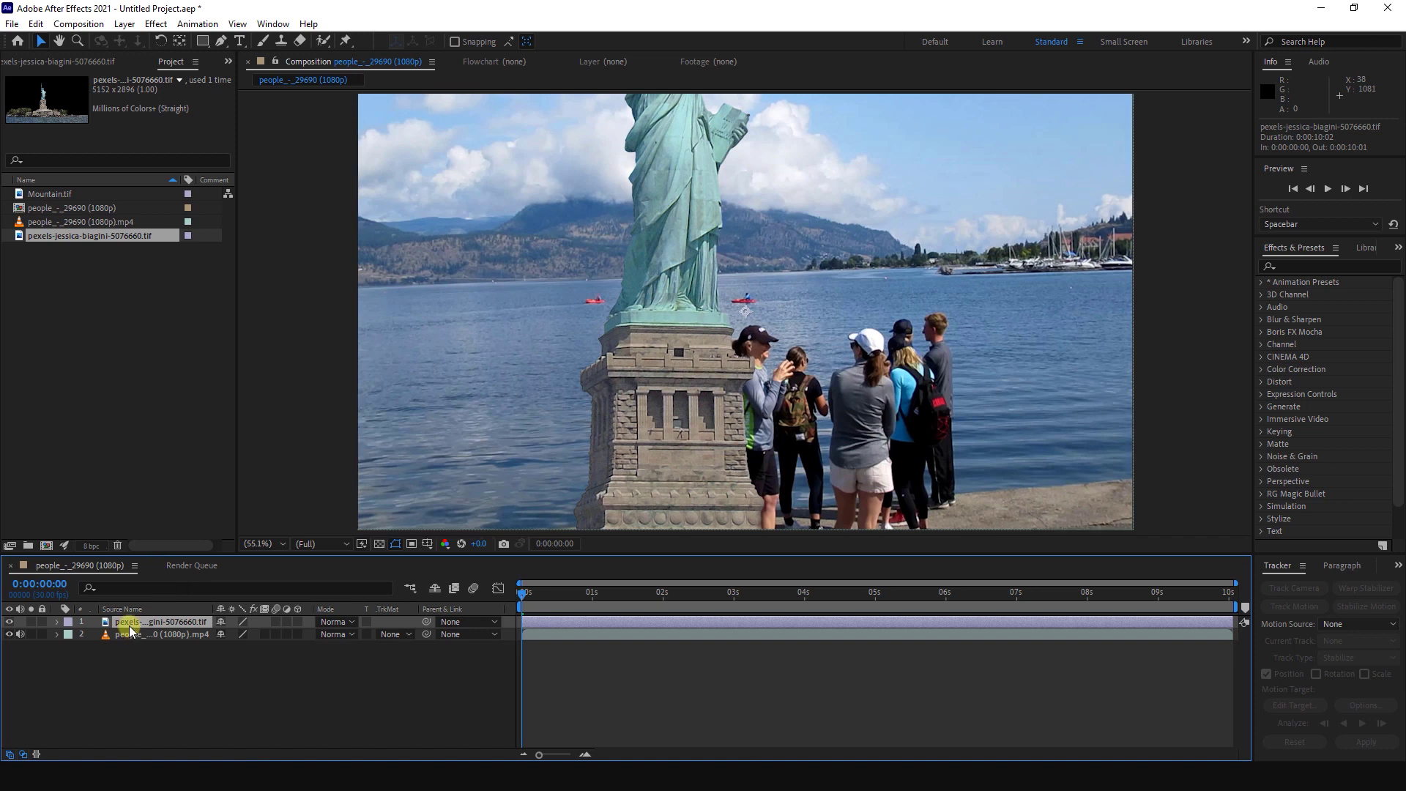
- Scale the statue layer to 24% and move the island onto the lake's far-left horizon
key("s")
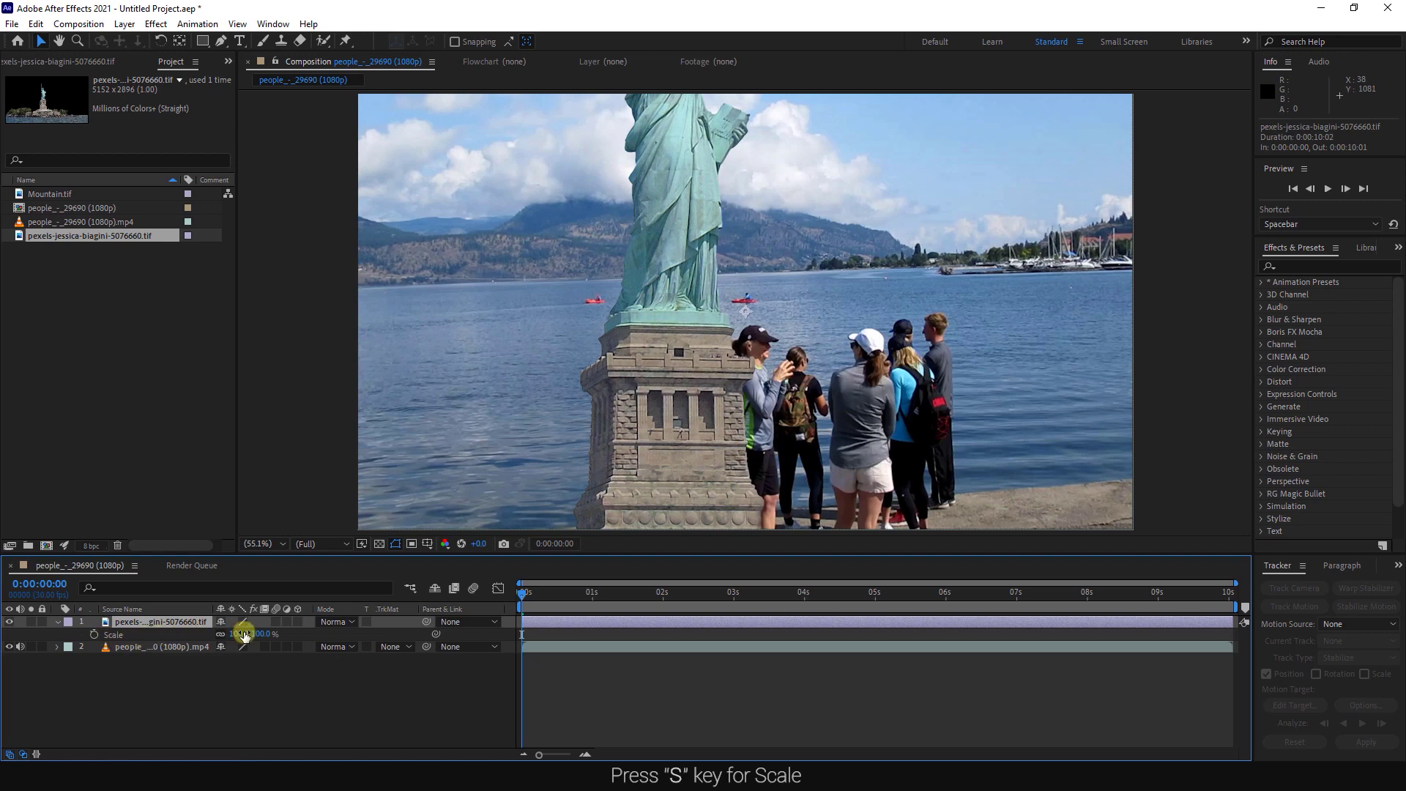
left_click_drag(243, 634, 191, 629)
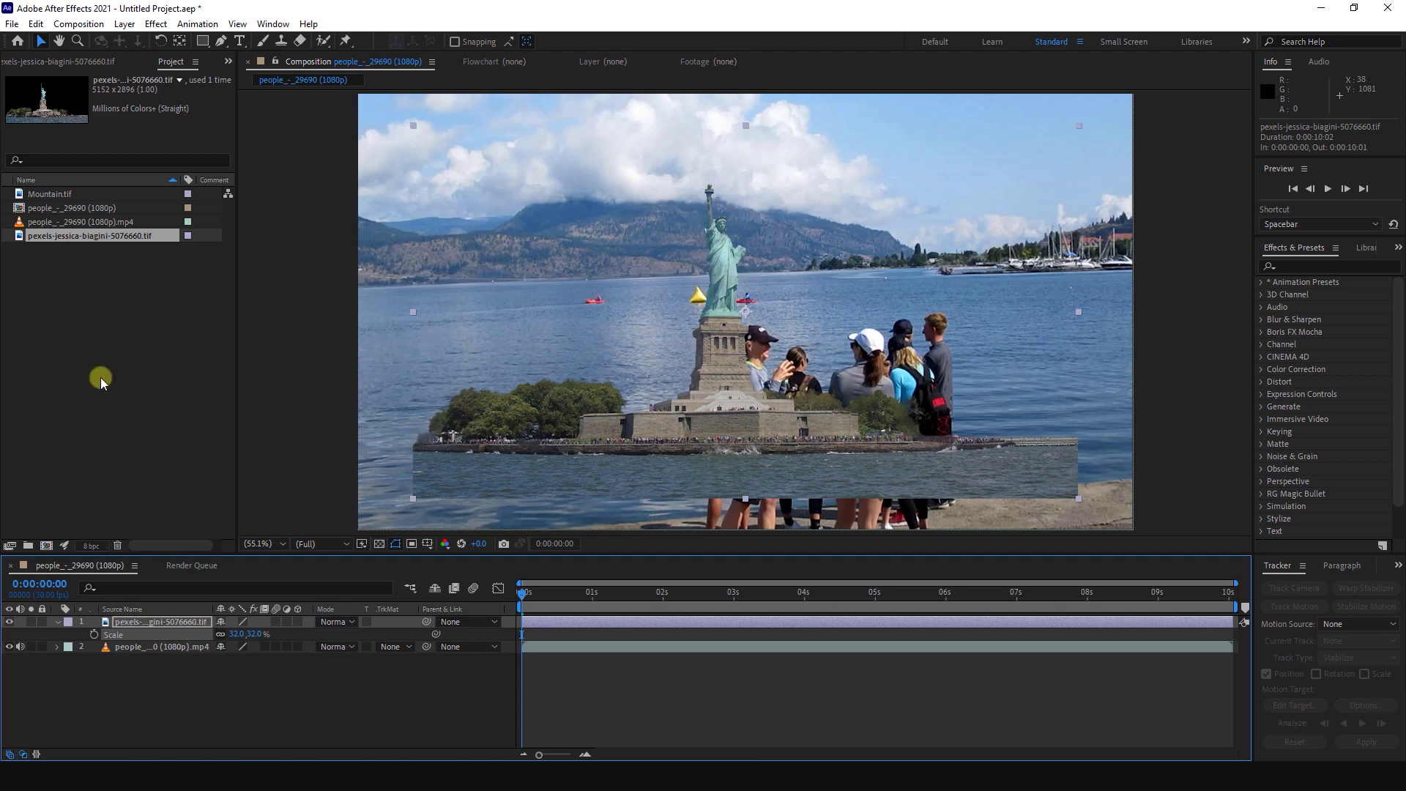
left_click(42, 41)
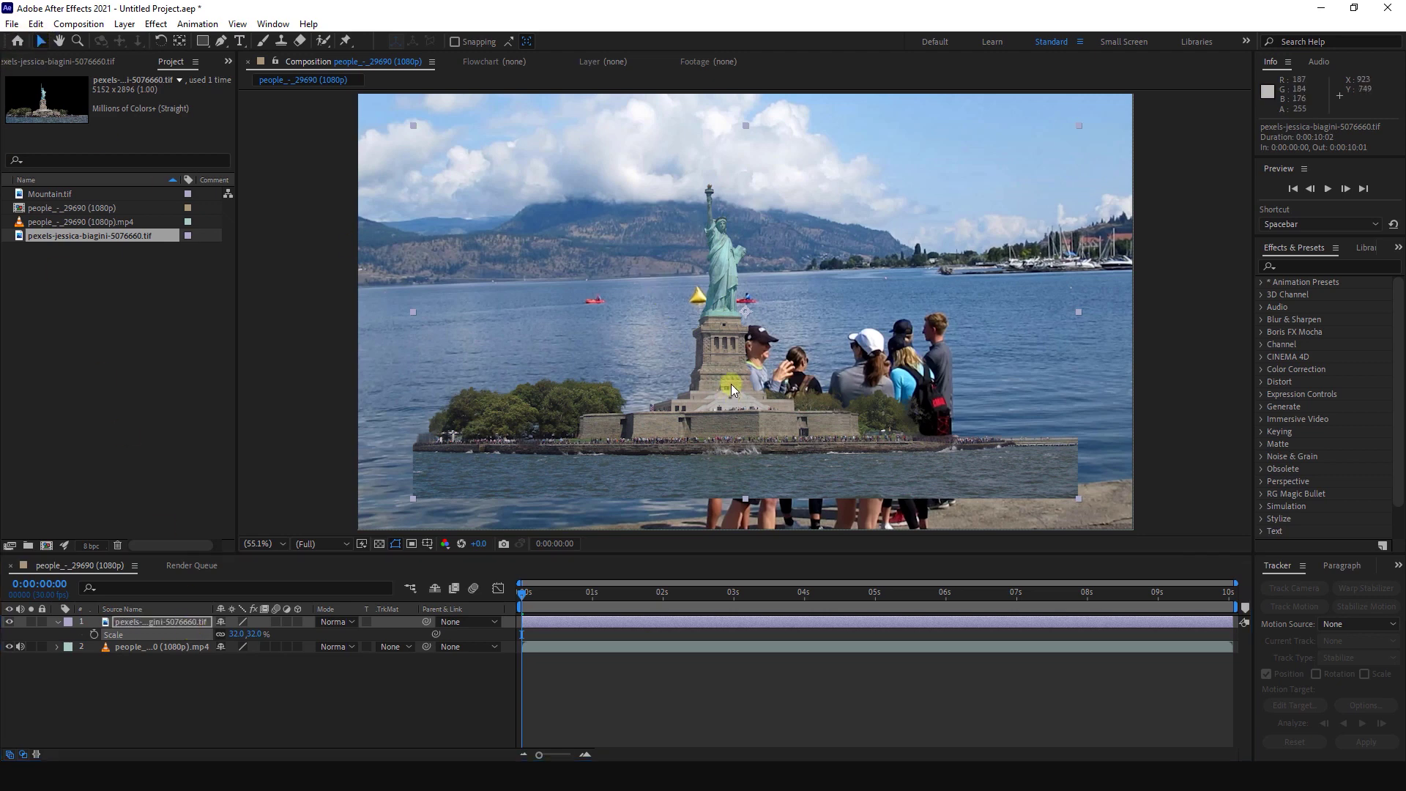
mouse_move(727, 392)
left_mouse_down()
mouse_move(634, 187)
mouse_move(606, 265)
left_mouse_up()
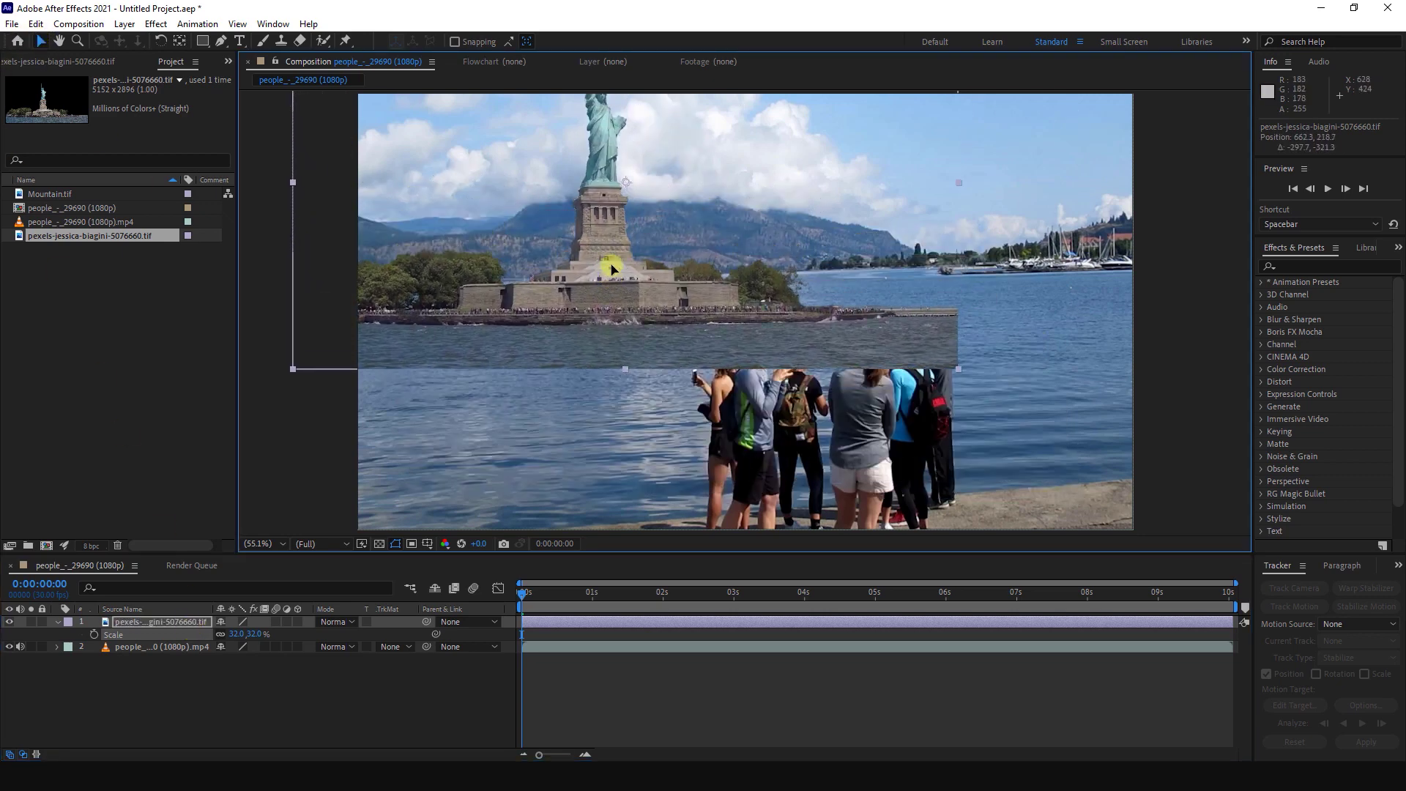
left_click_drag(236, 635, 229, 637)
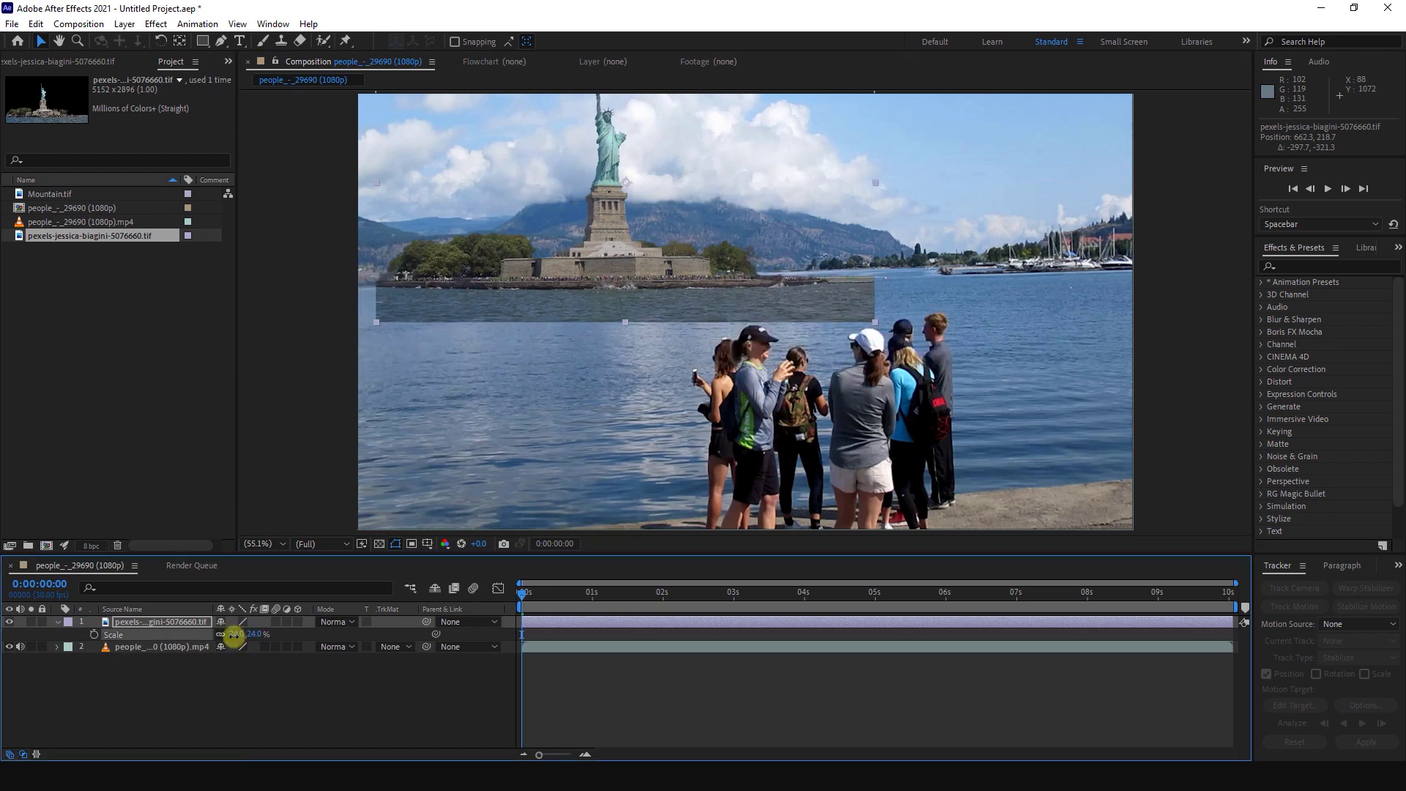
left_click_drag(613, 246, 615, 318)
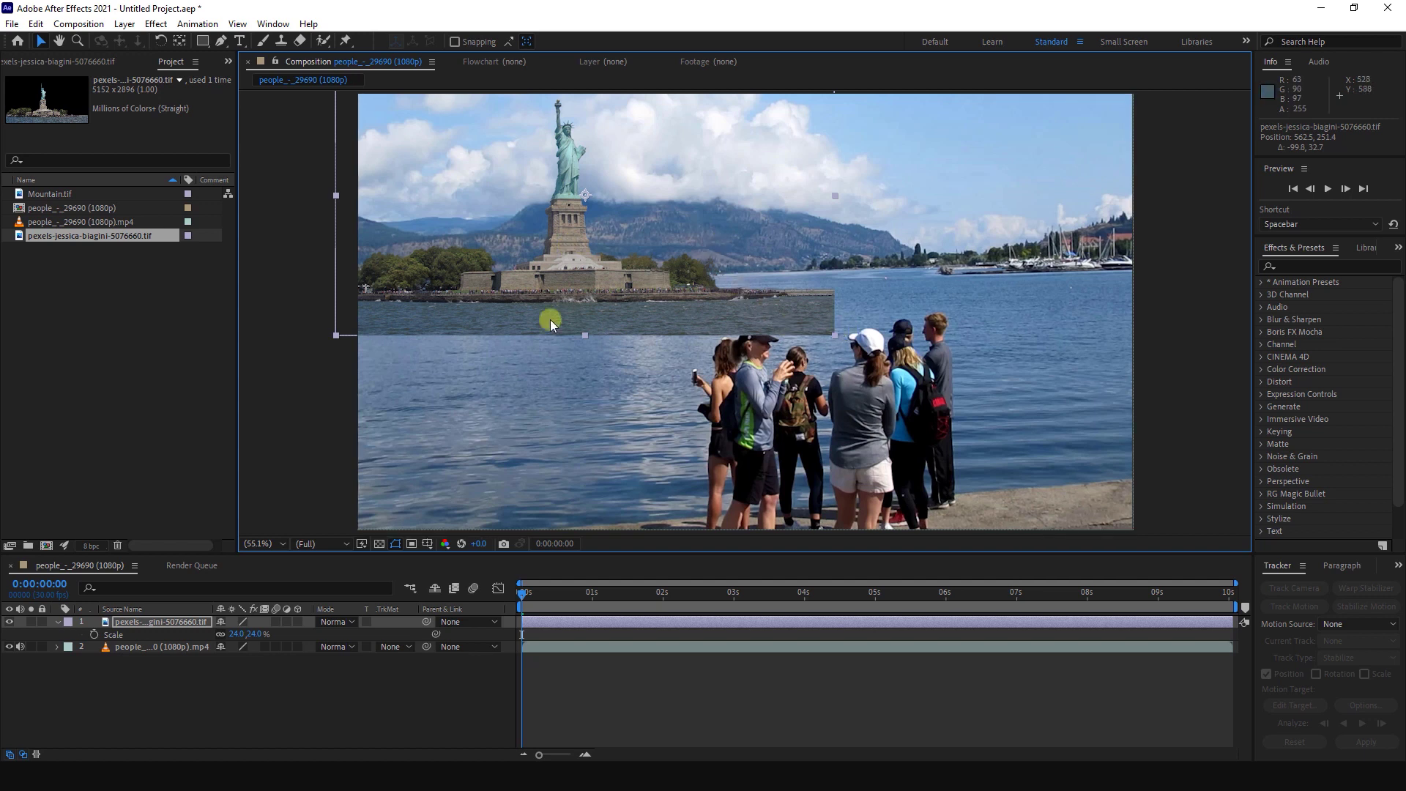
left_click(148, 397)
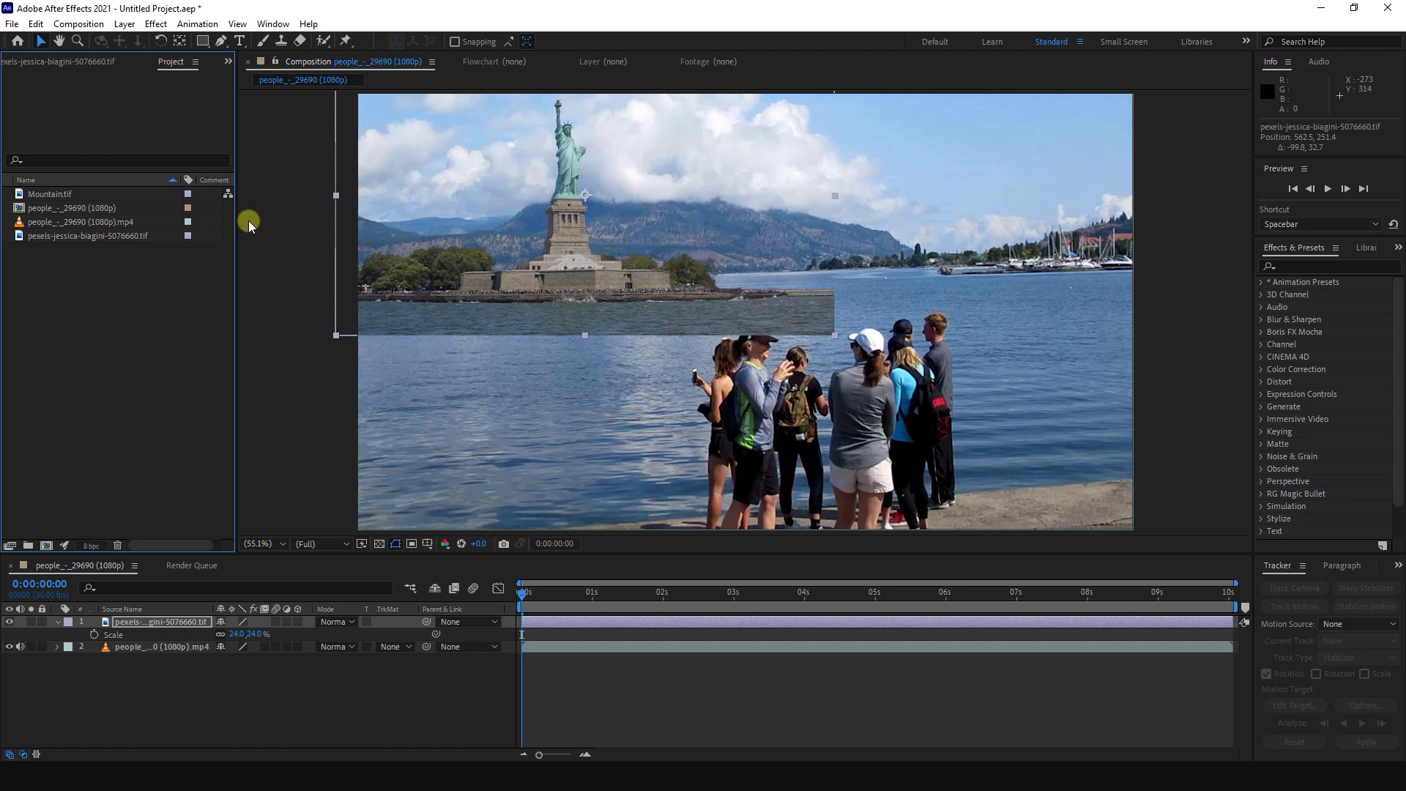
- Place Mountain.tif between the statue and the video, toggling its visibility to compare skies
left_click_drag(46, 198, 134, 636)
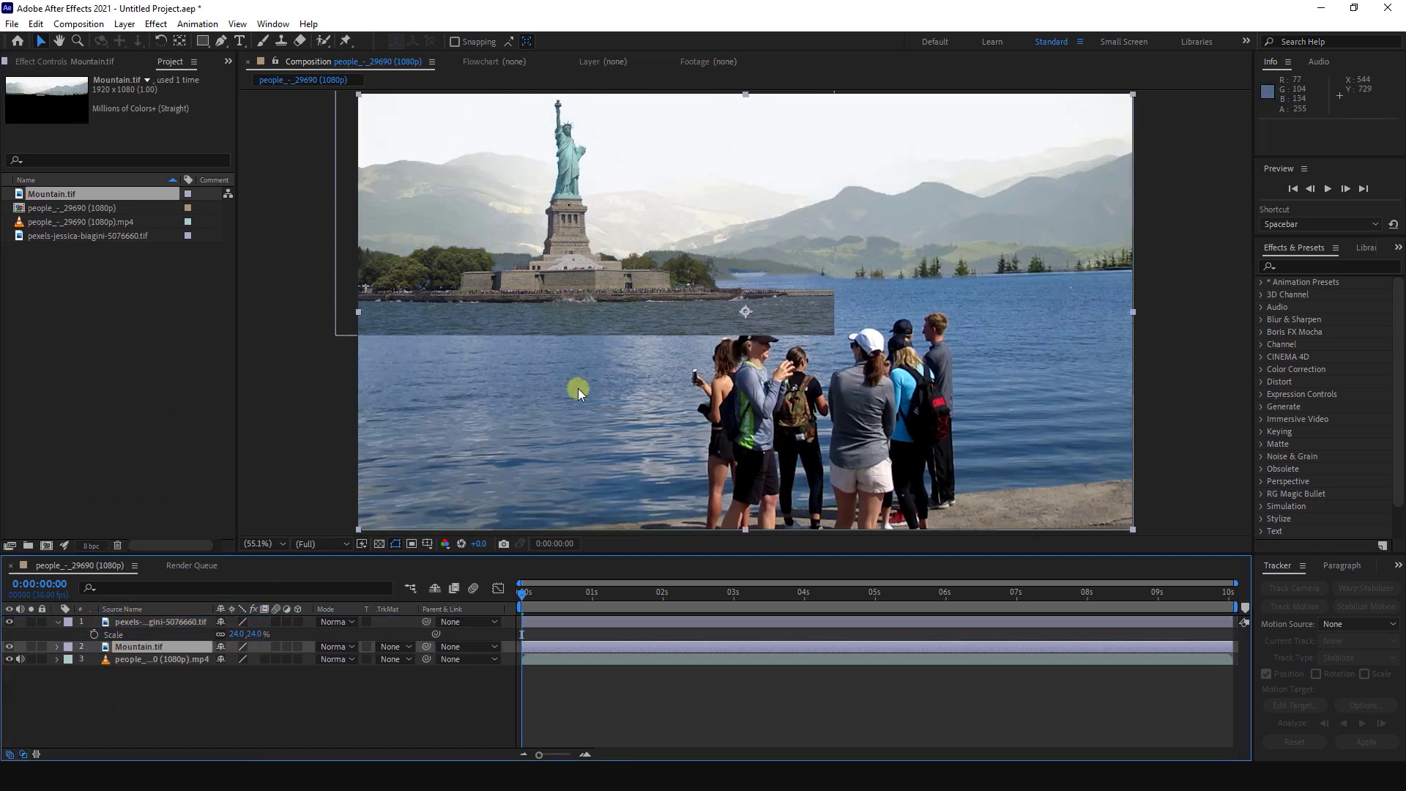
left_click(139, 652)
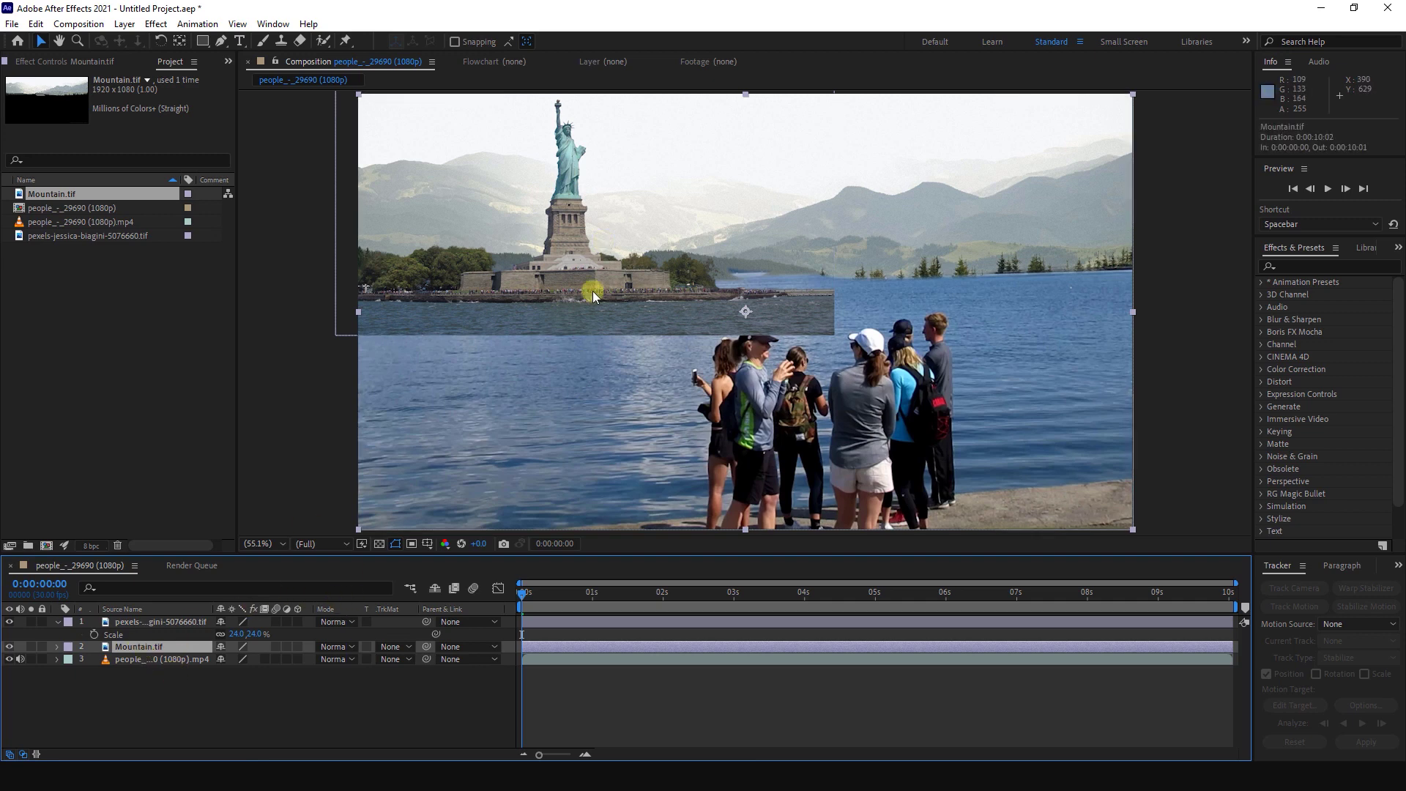
left_click(11, 647)
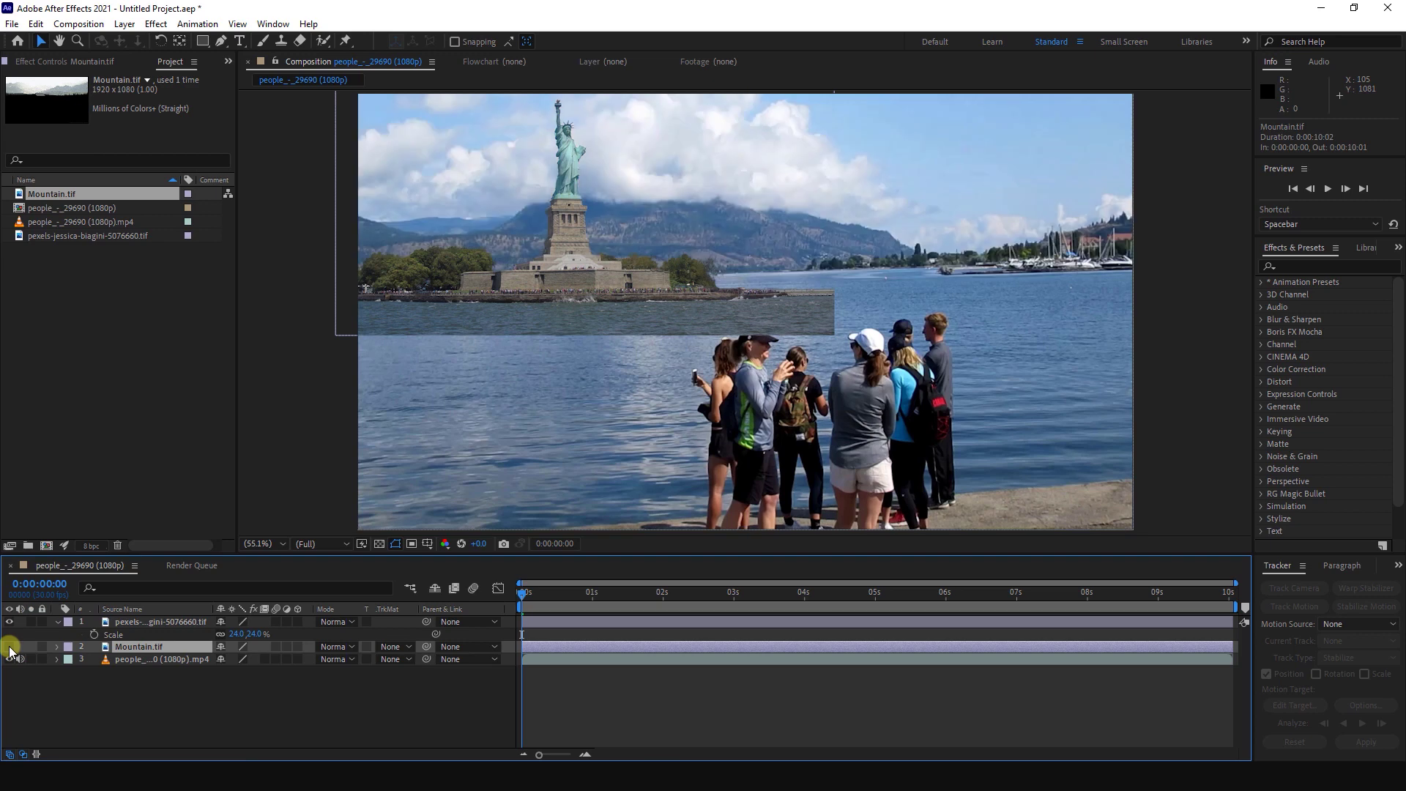
left_click(9, 648)
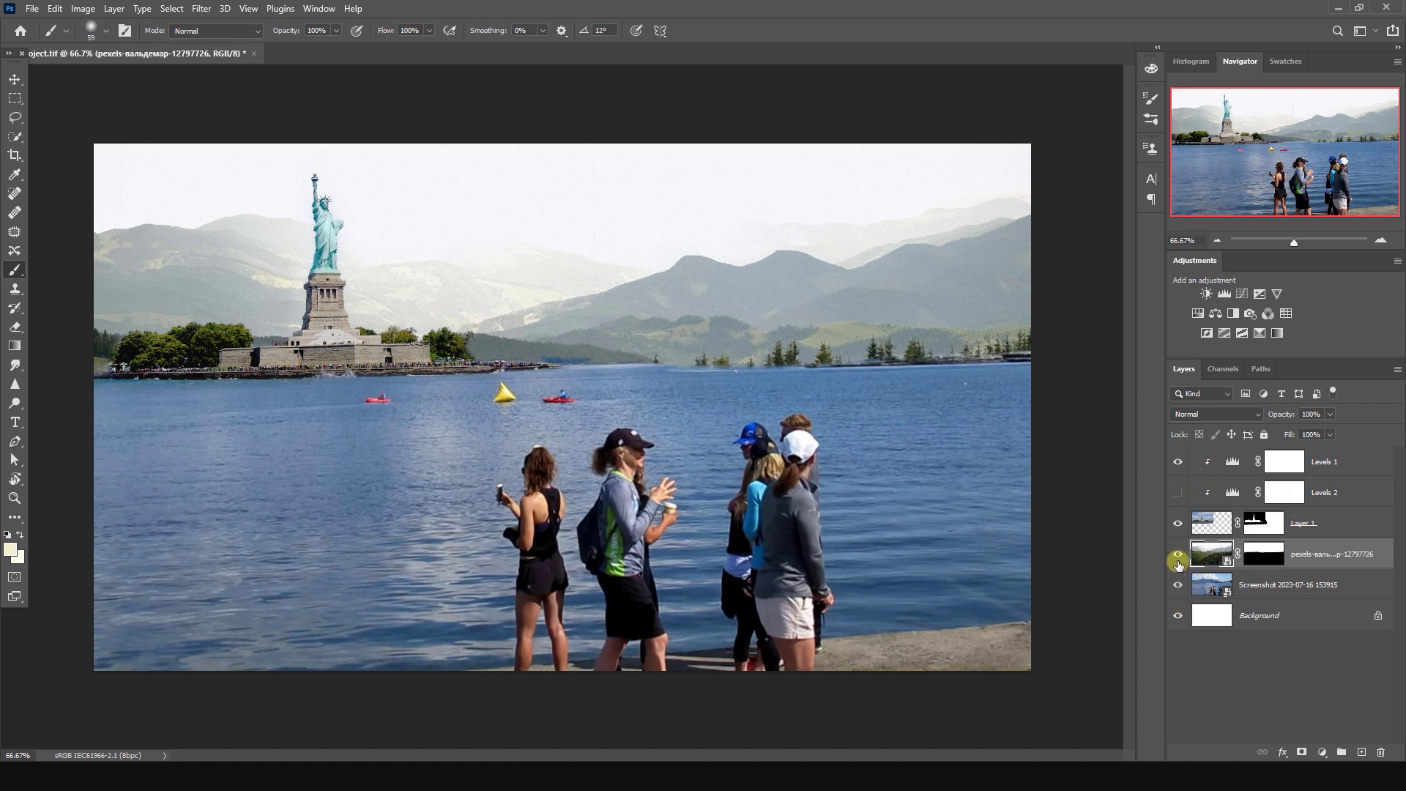
left_click_drag(1178, 562, 1178, 522)
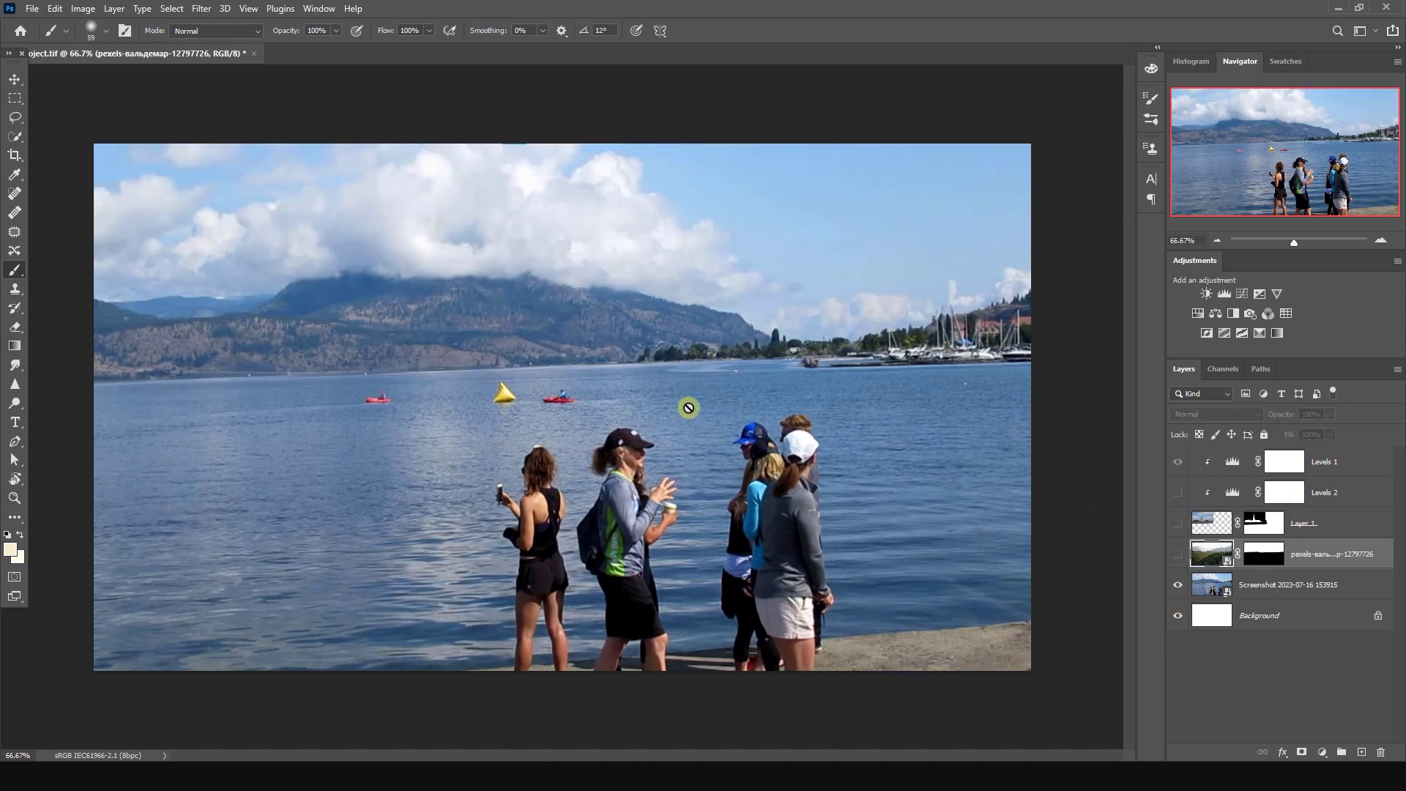
left_click(1177, 553)
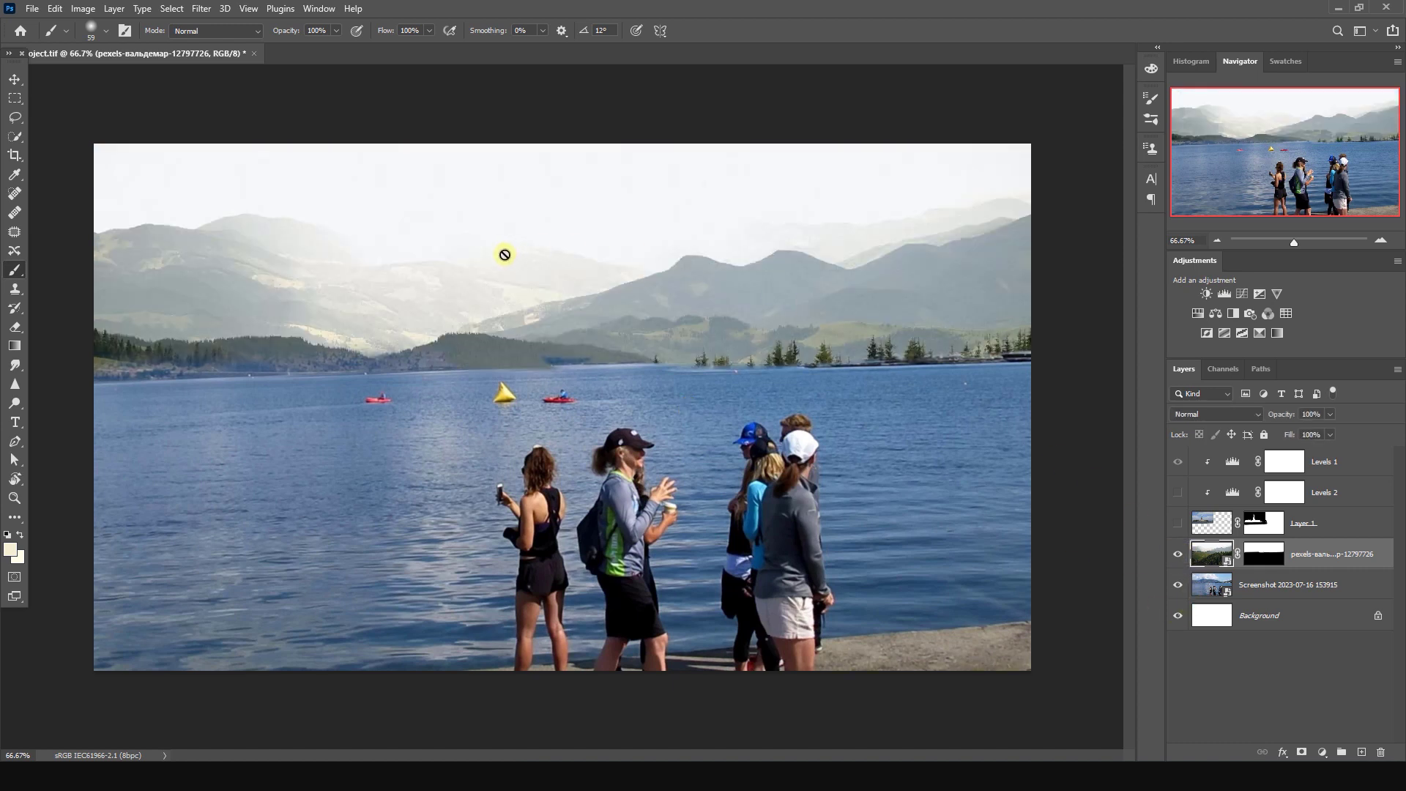
left_click(1178, 524)
left_click(1178, 462)
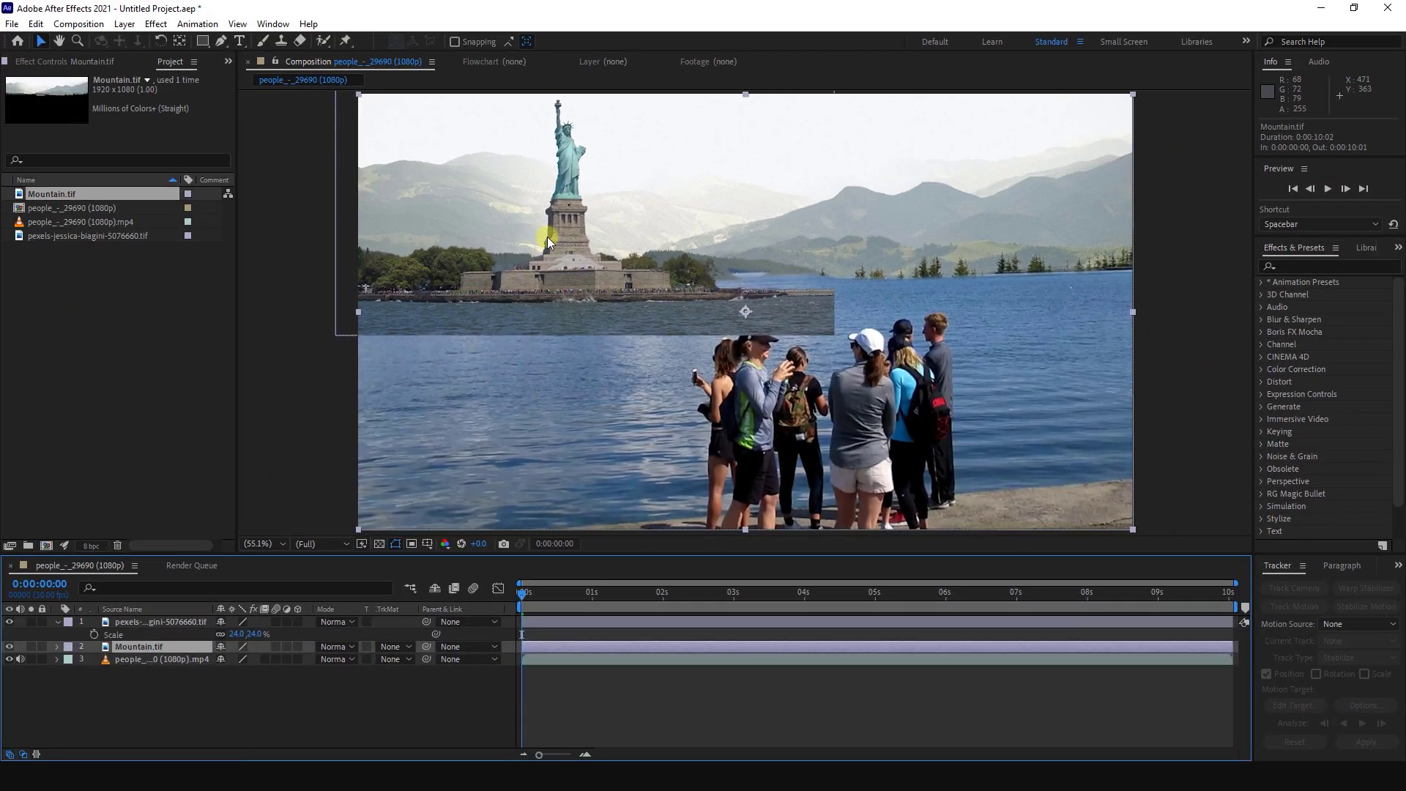
- Scale the Statue of Liberty layer down to 22% and nudge it slightly left and down
left_click_drag(547, 236, 547, 237)
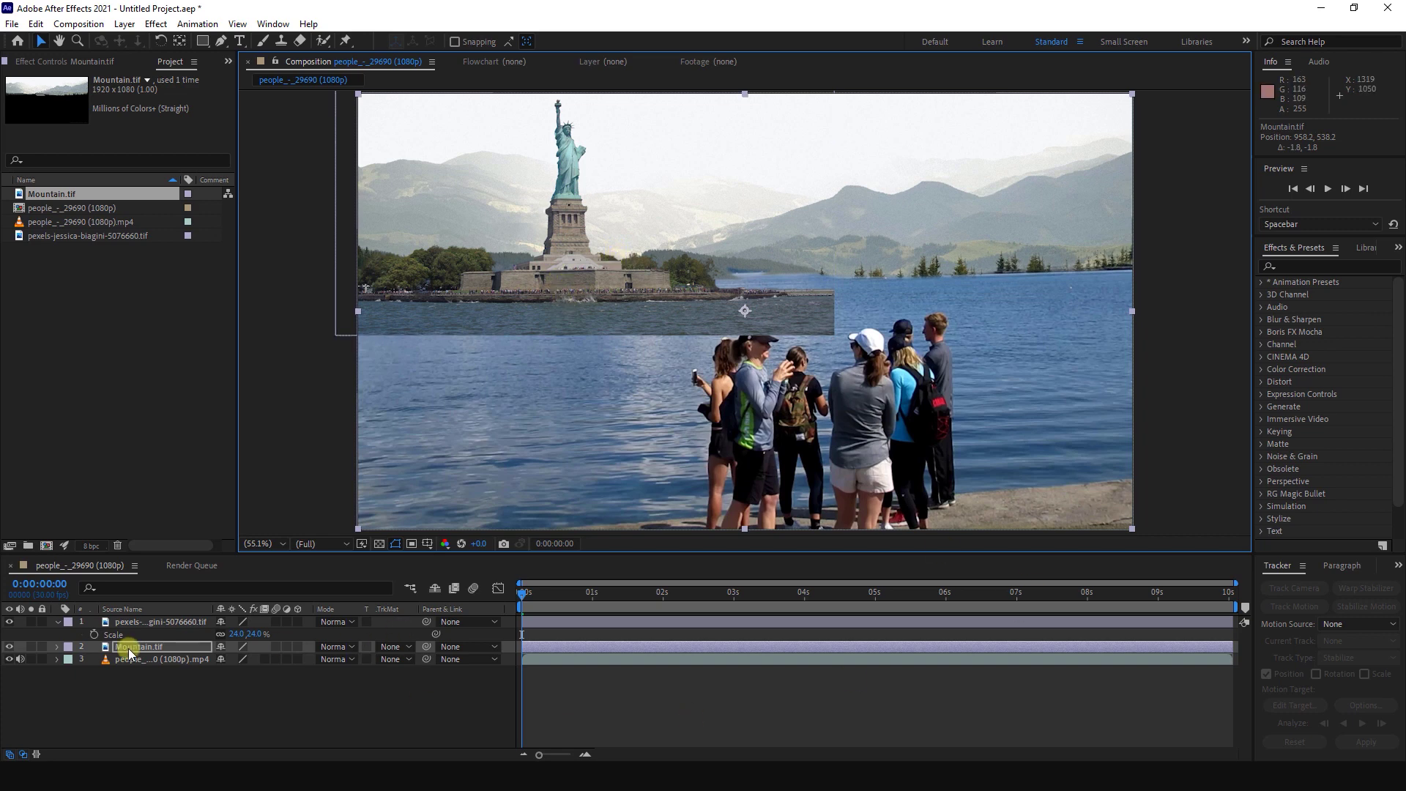
left_click(136, 629)
left_click(380, 544)
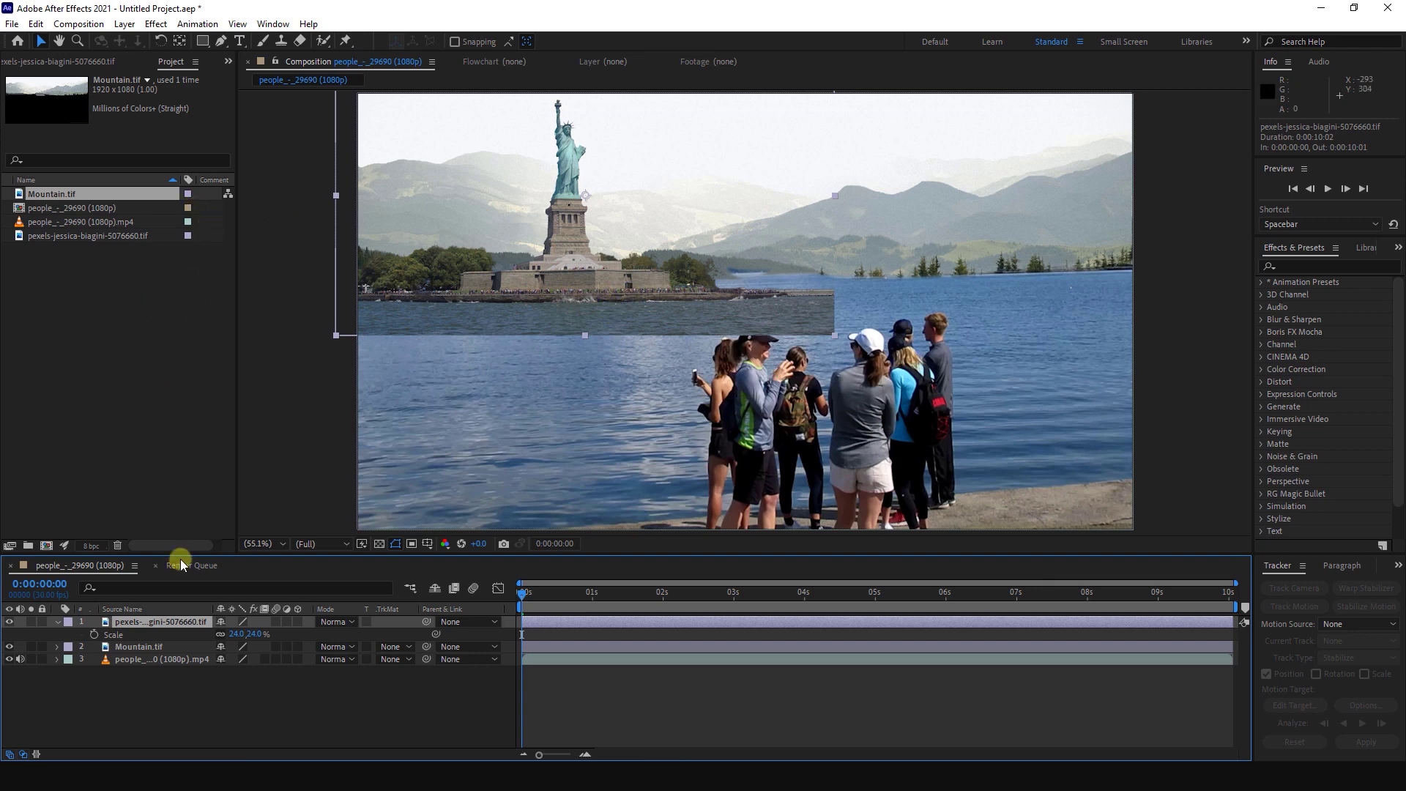
key("s")
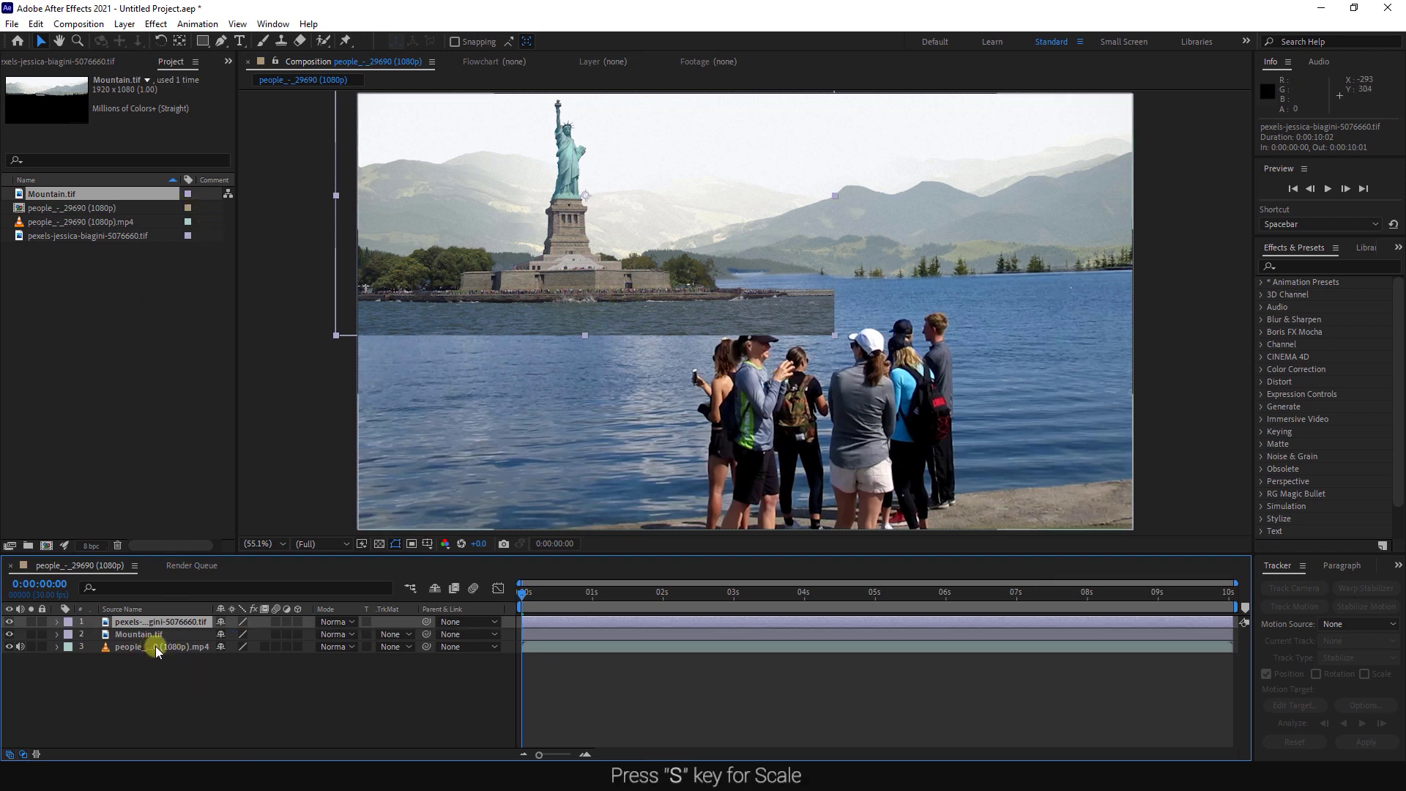
key("s")
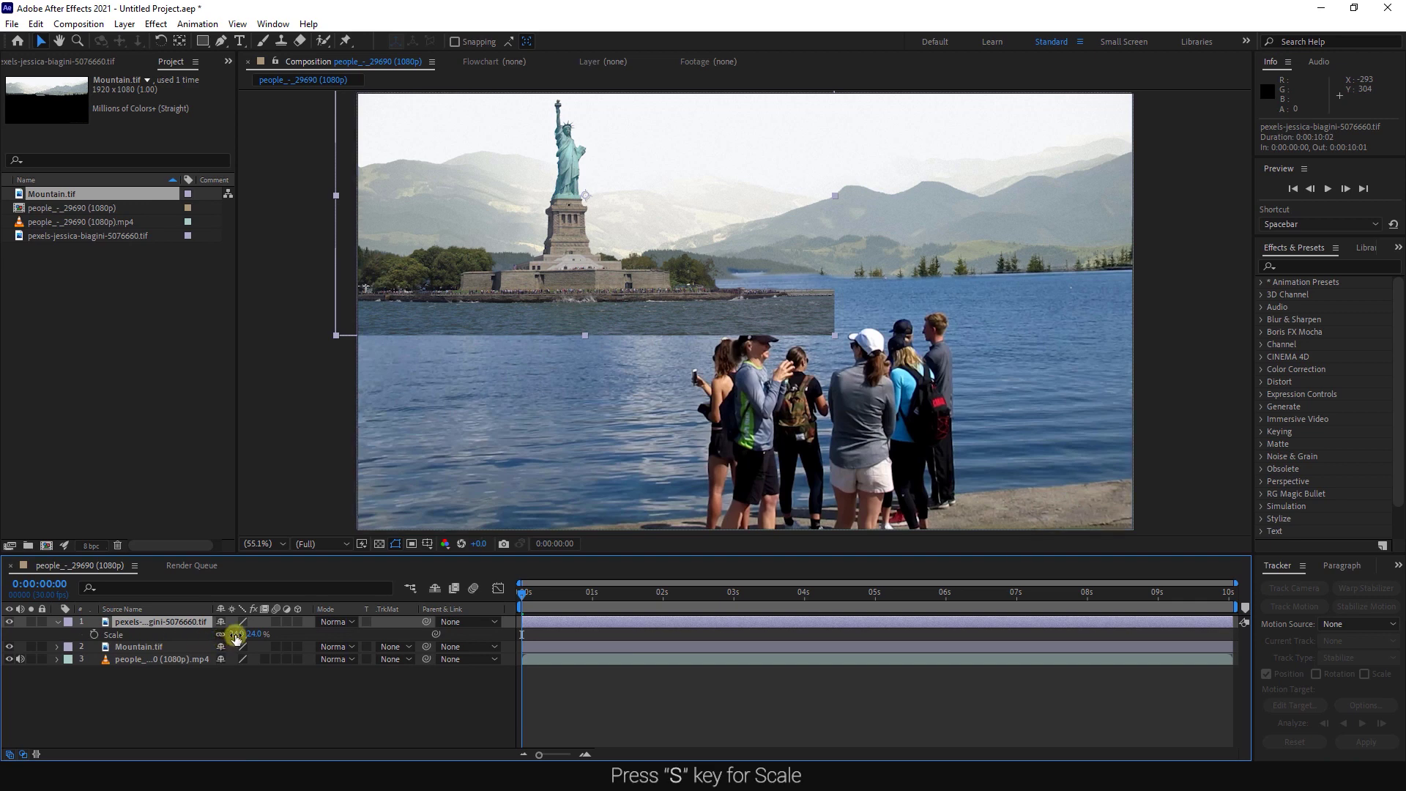
left_click_drag(236, 638, 232, 634)
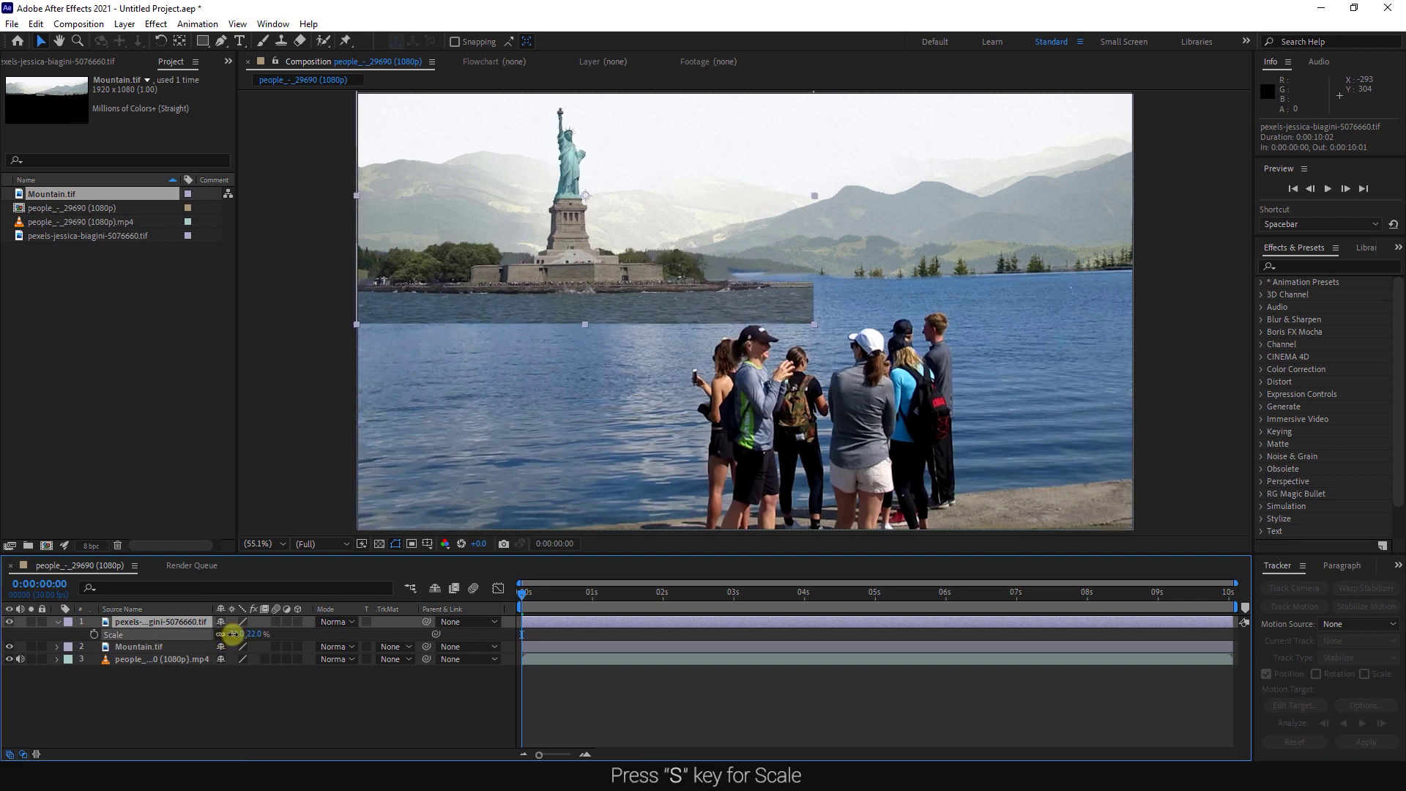
left_click_drag(478, 275, 468, 279)
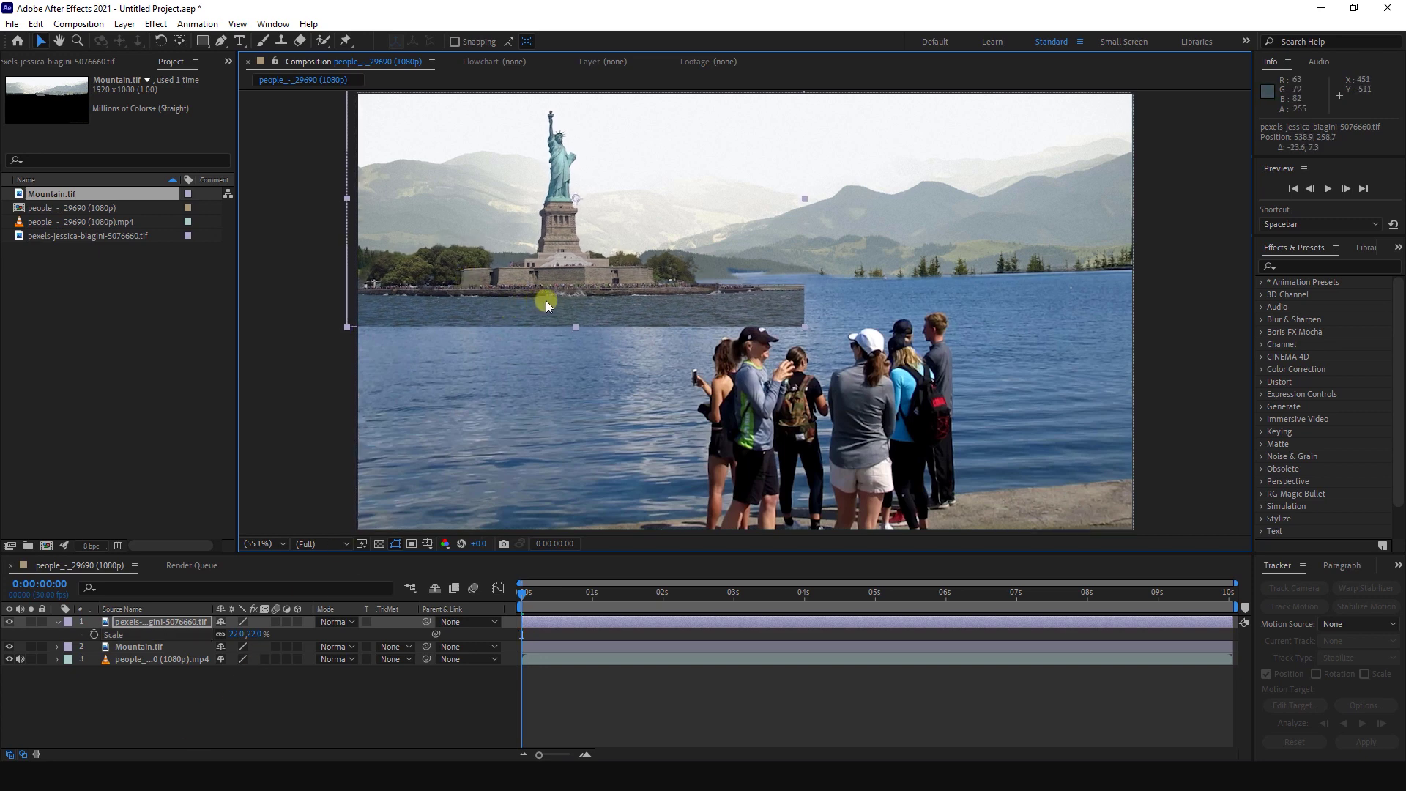
key("ctrl+z")
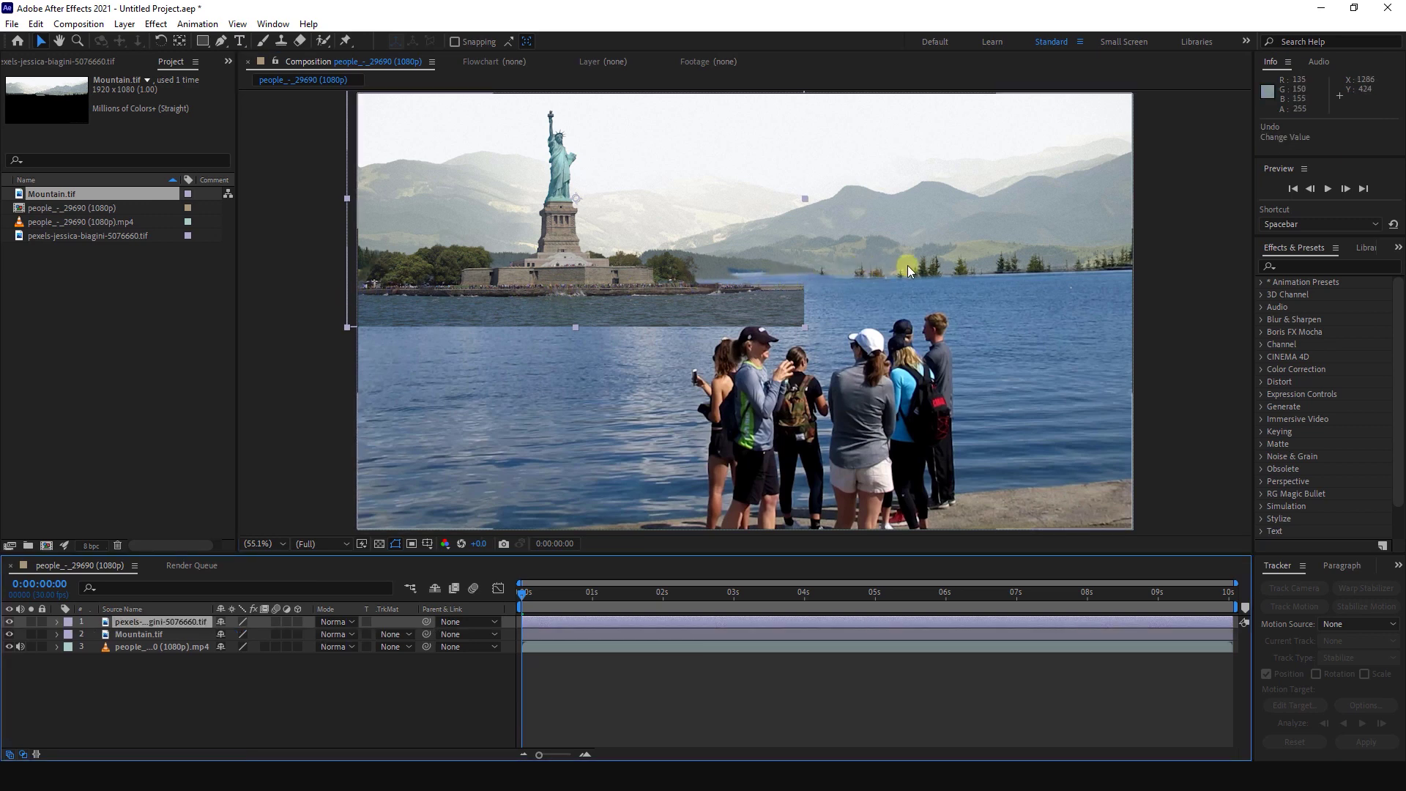
left_click(125, 627)
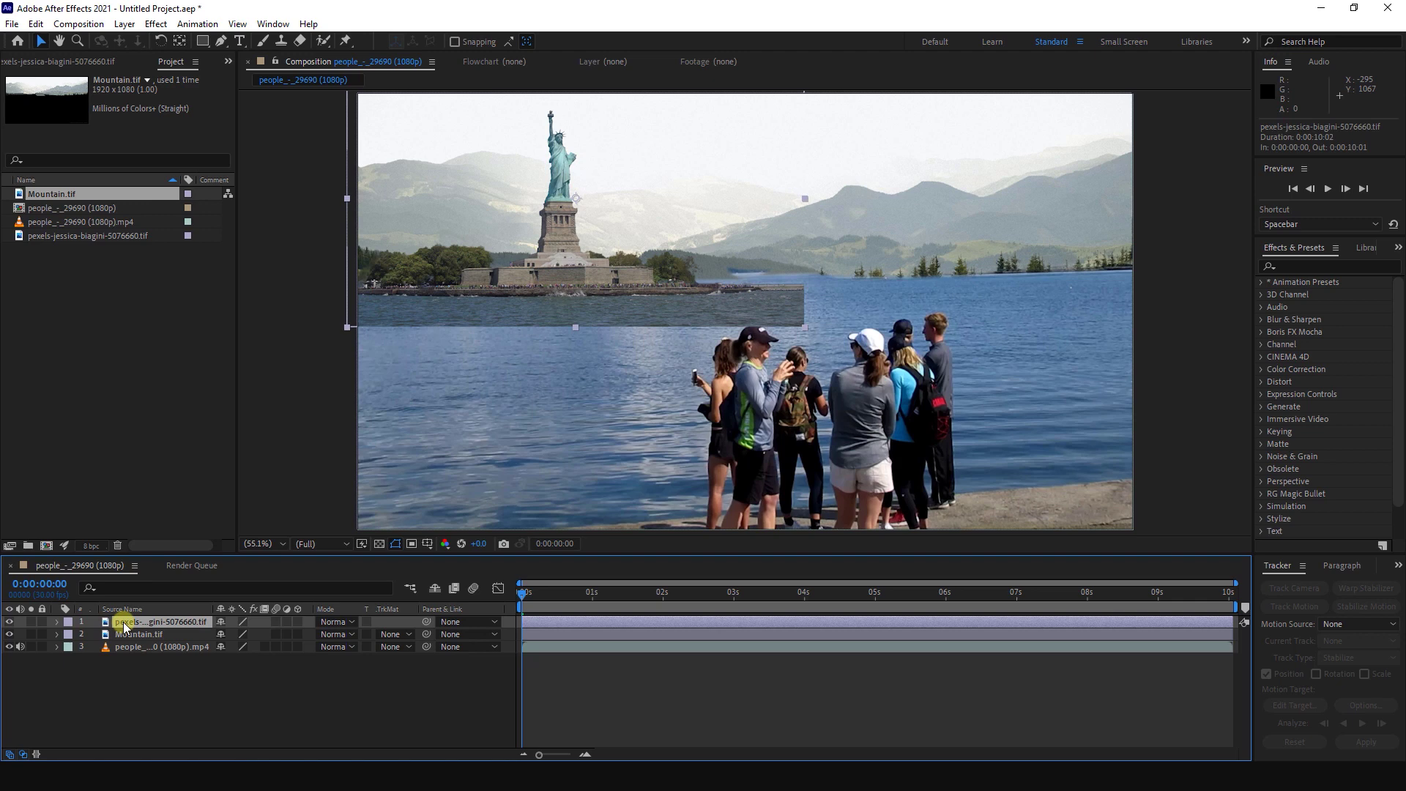
- Rotate the statue island layer to -1° and shift it a few pixels upward
key("r")
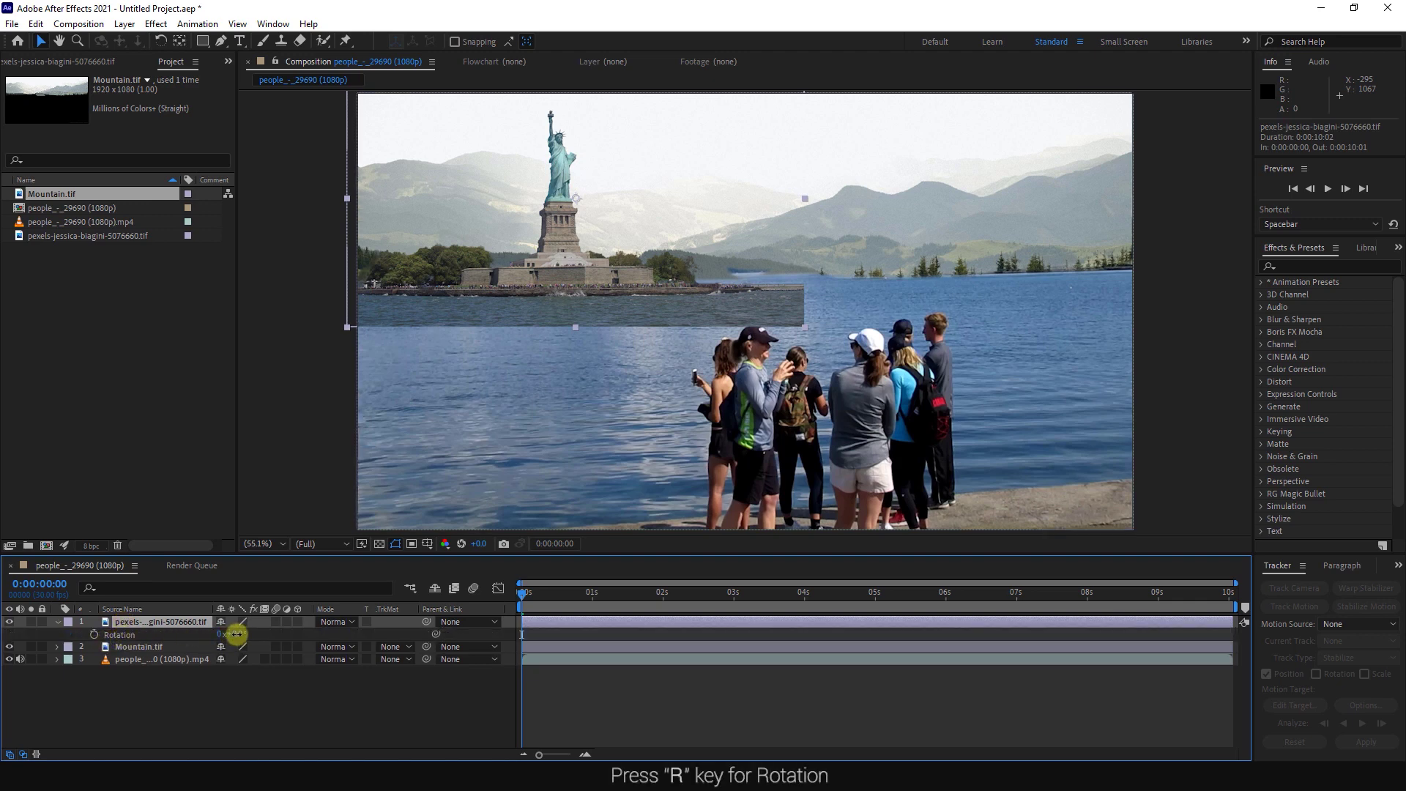
left_click_drag(236, 635, 237, 634)
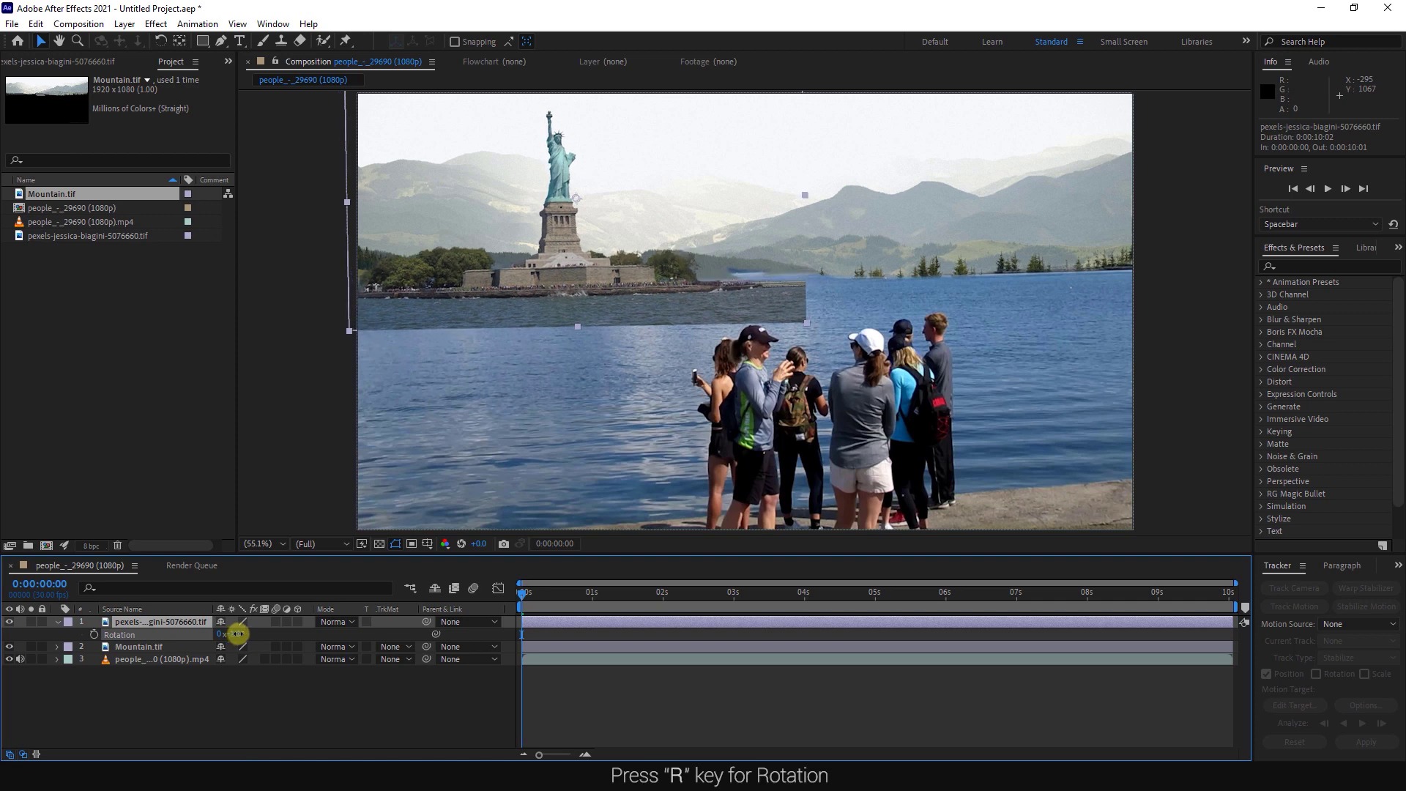
left_click_drag(700, 297, 704, 294)
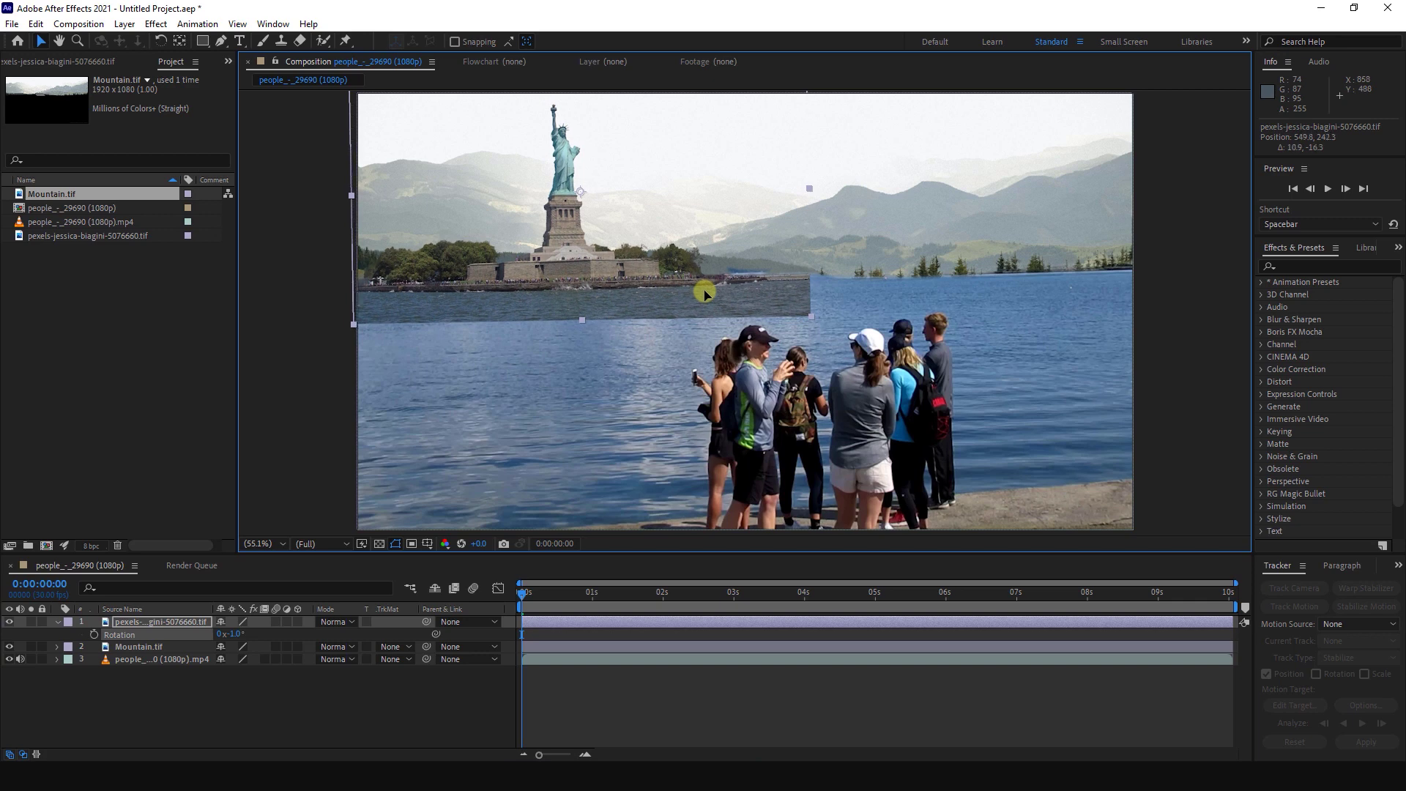
left_click_drag(704, 294, 699, 294)
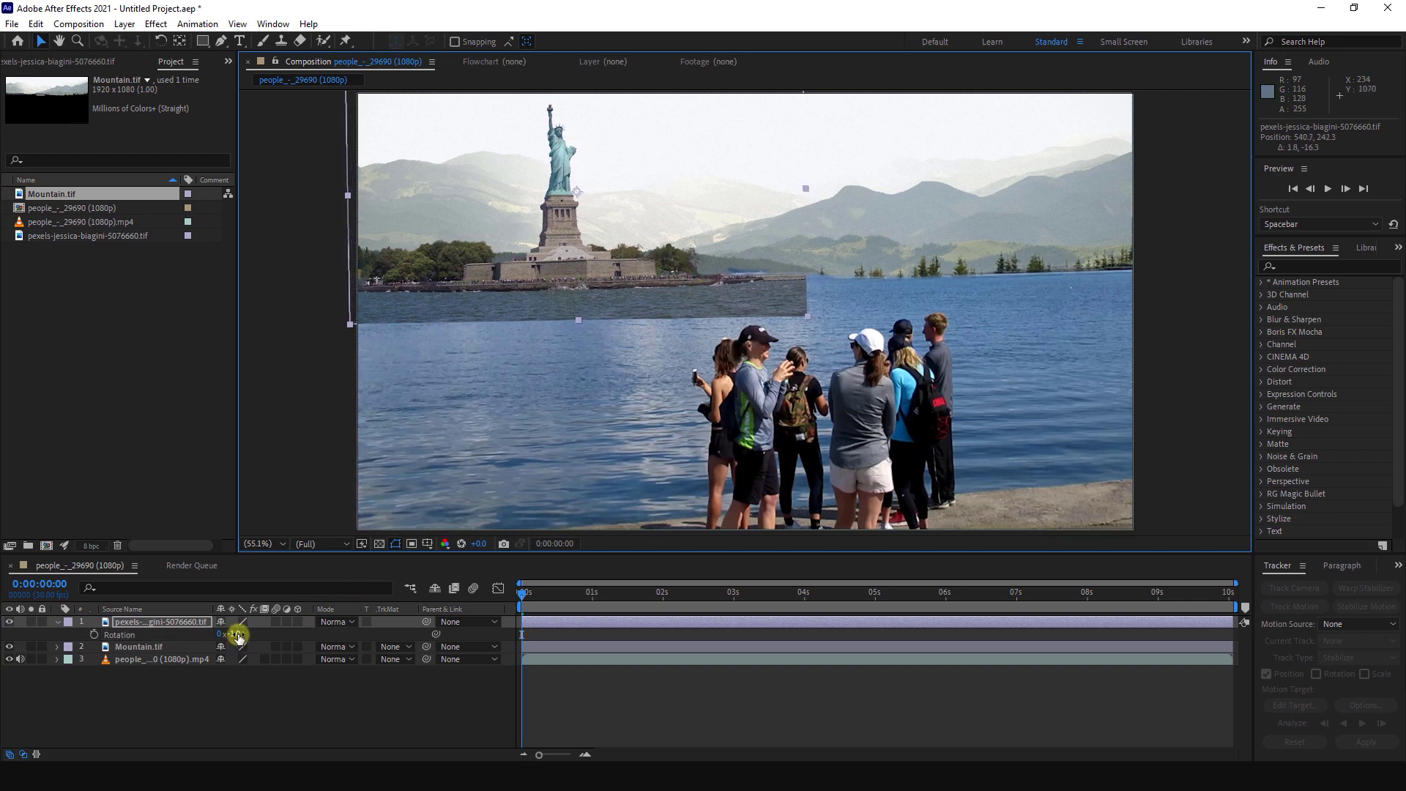
left_click(236, 634)
key("Down")
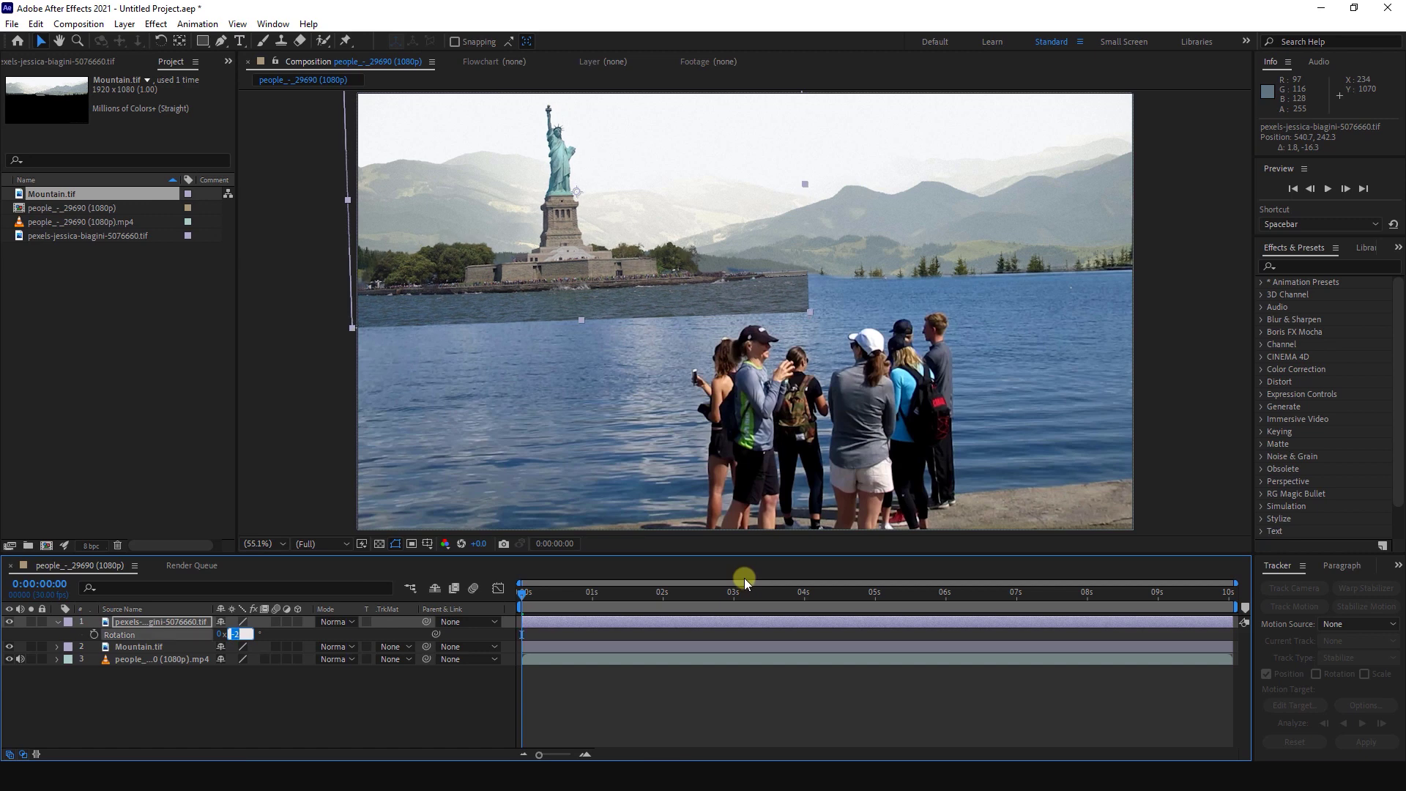
key("Up")
key("Up")
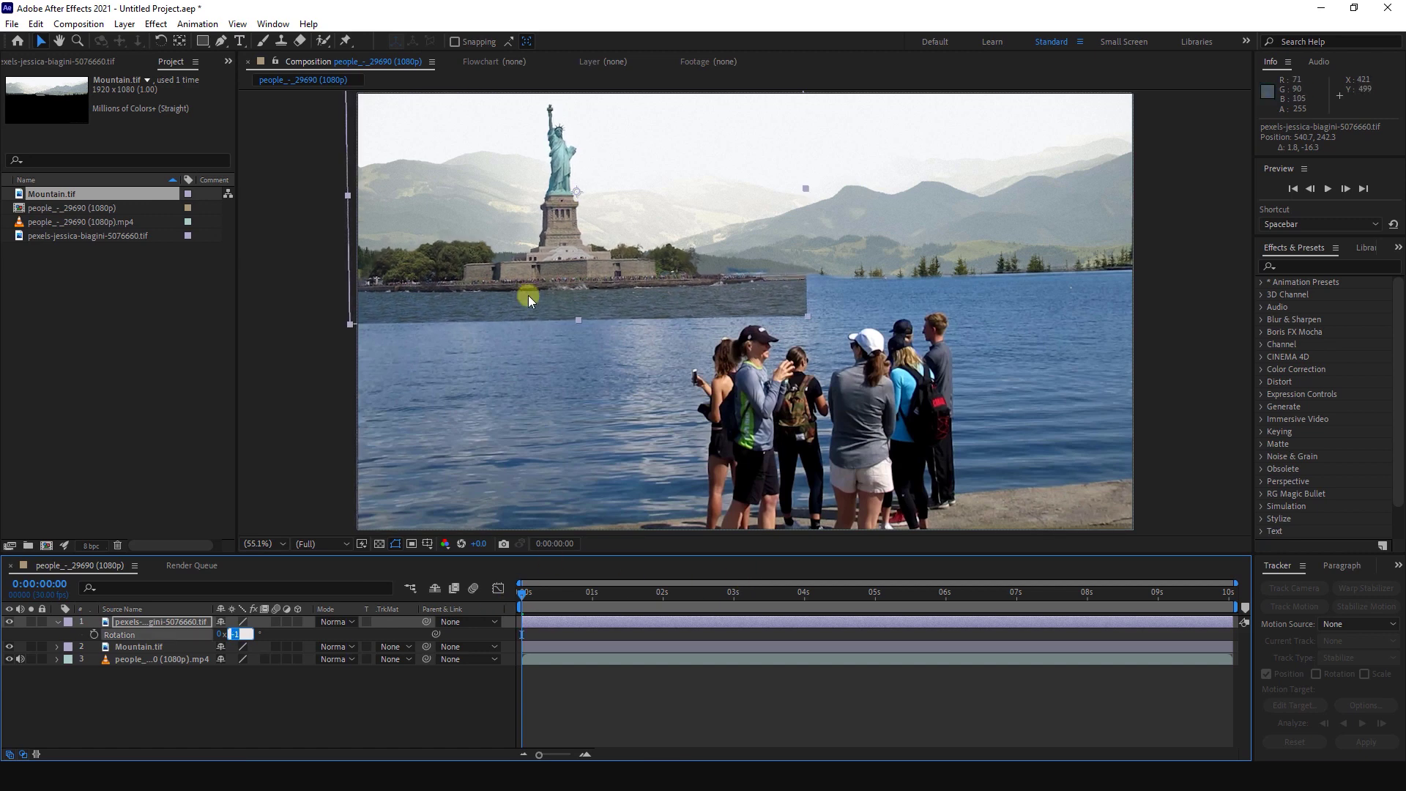
left_click_drag(525, 285, 523, 286)
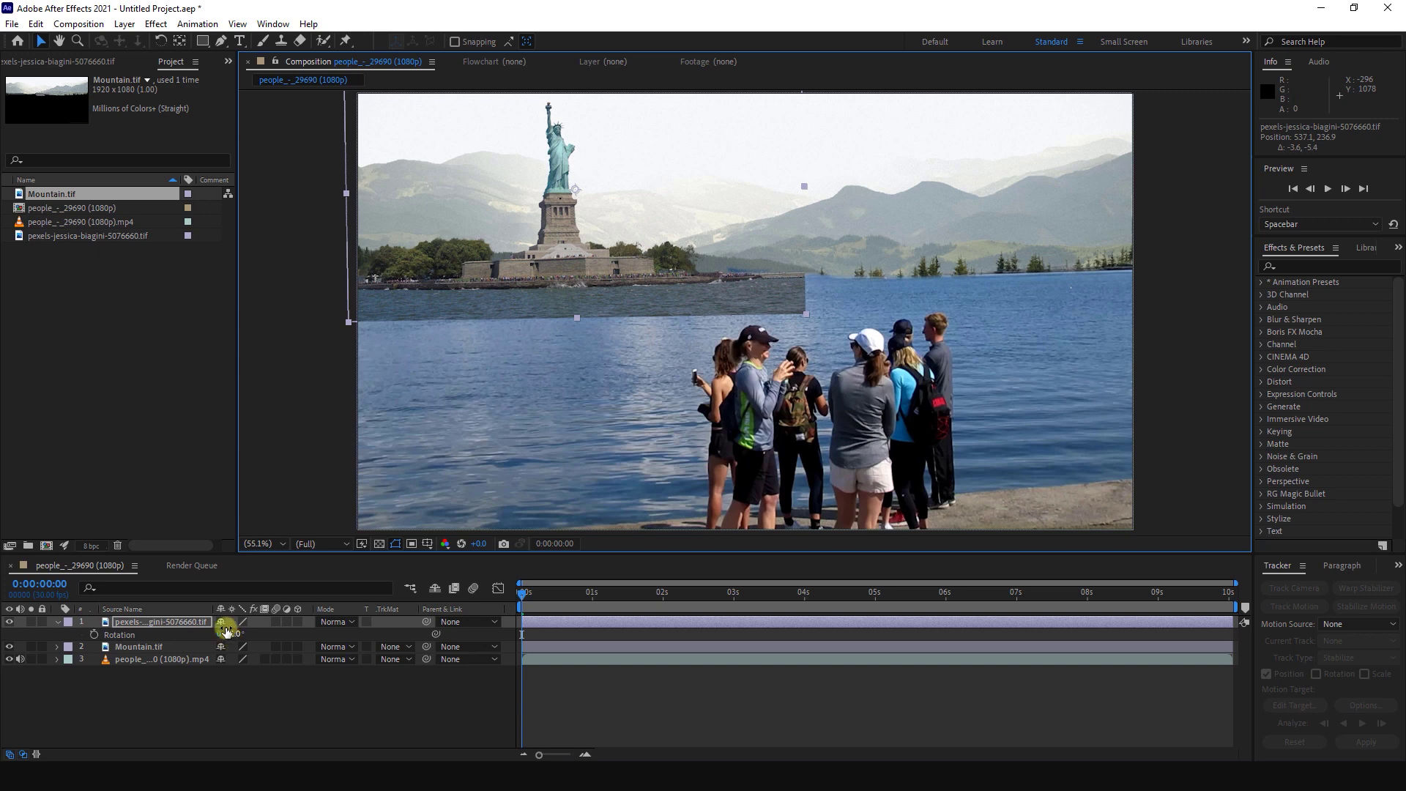
- Scale Mountain.tif from 100% to 112% and shift it down and right in the viewer
left_click(156, 648)
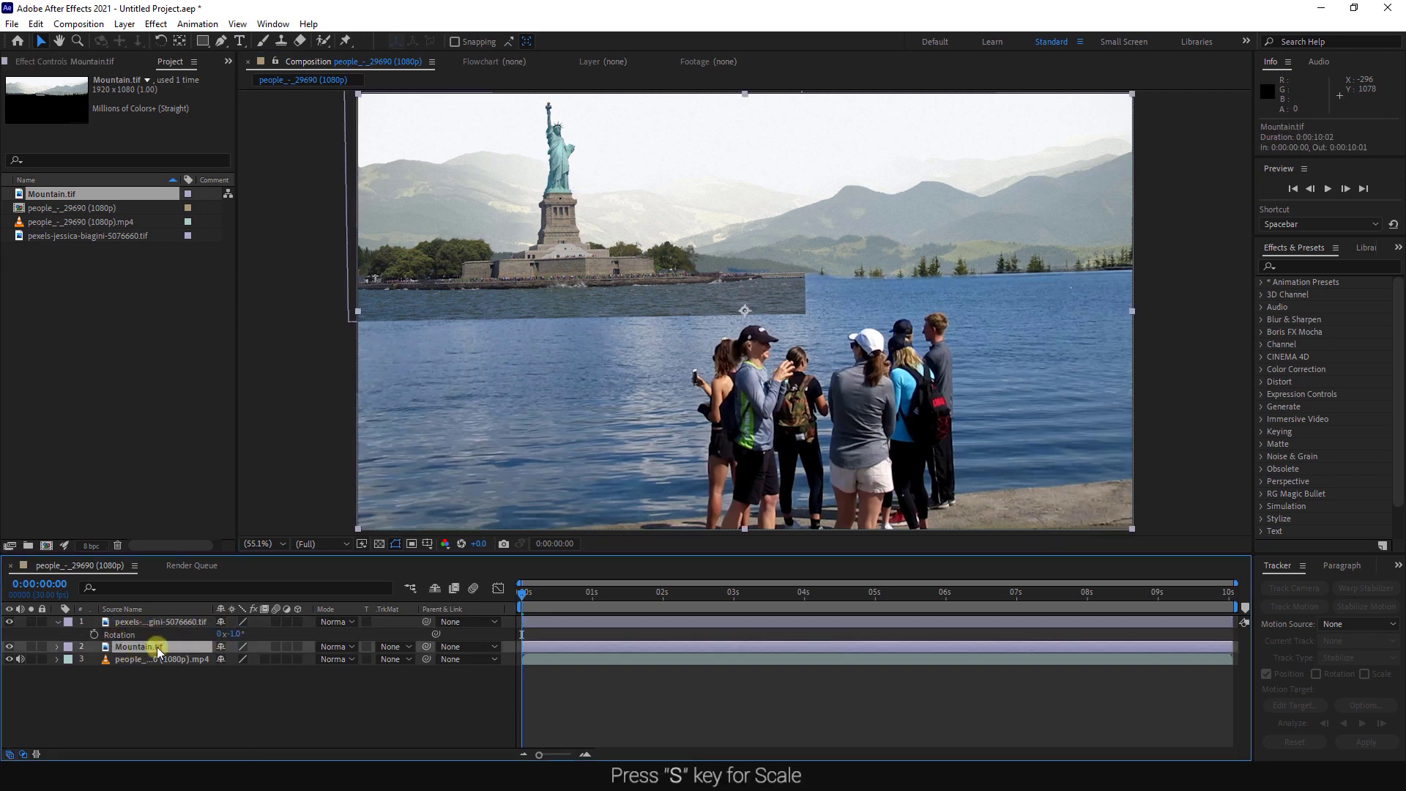
key("s")
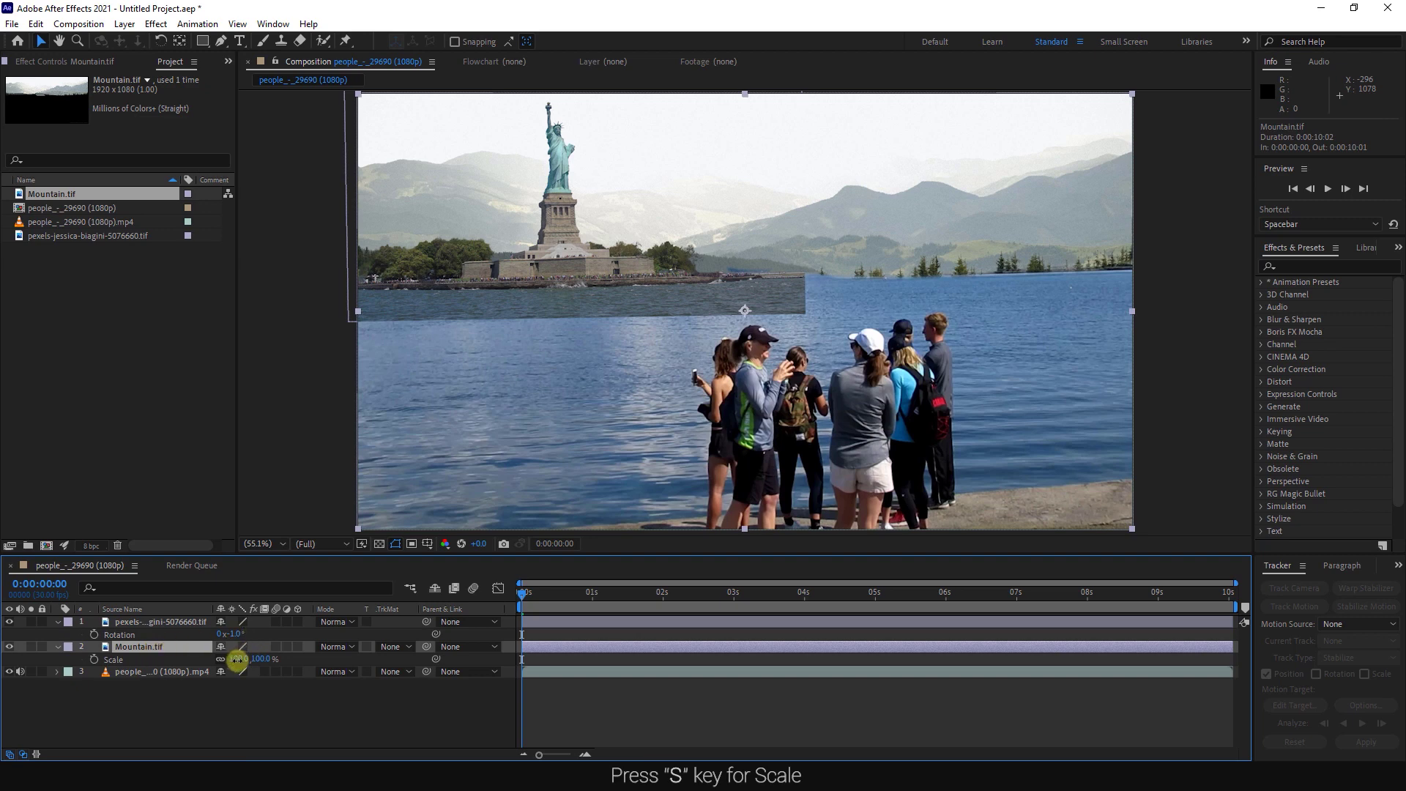
mouse_move(237, 660)
left_mouse_down()
mouse_move(255, 658)
mouse_move(235, 656)
left_mouse_up()
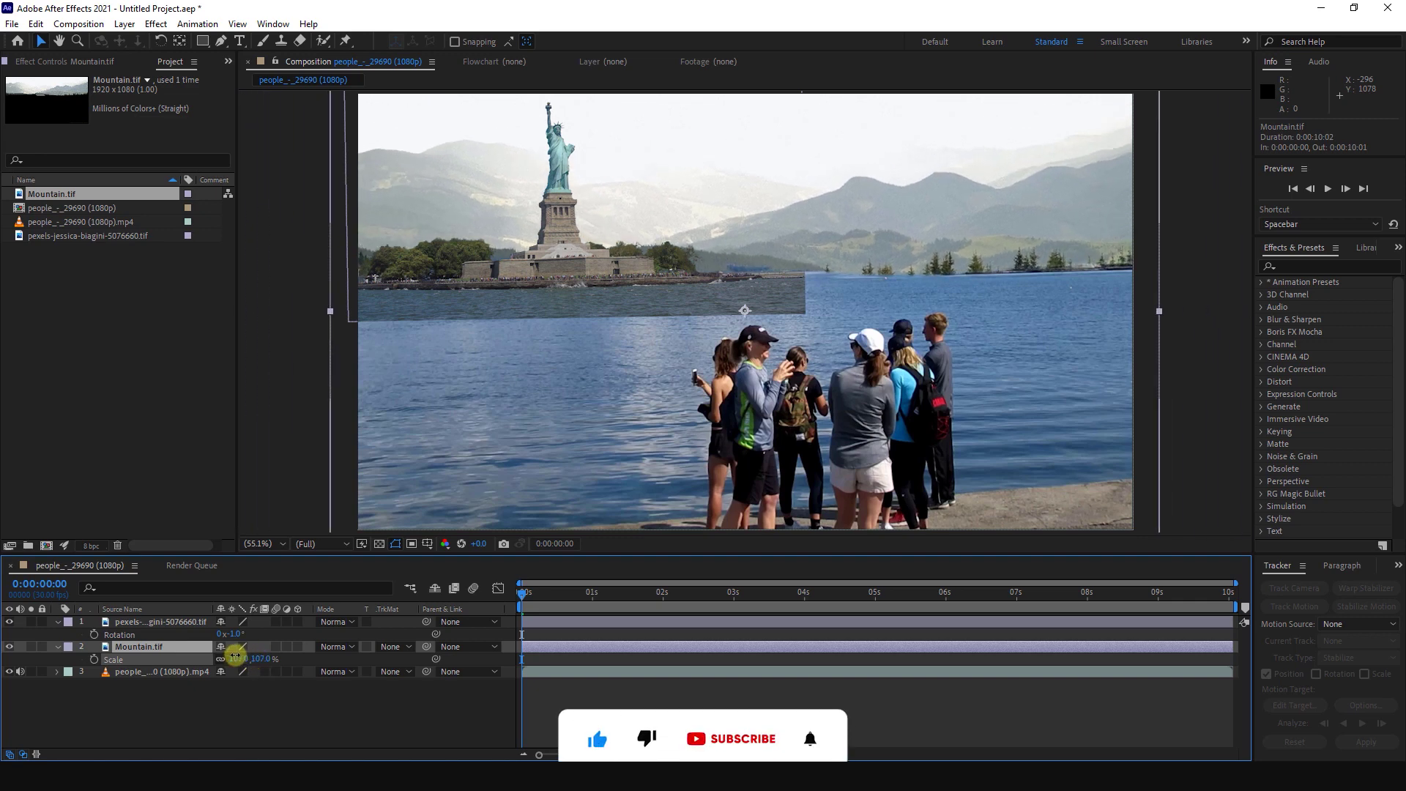
left_click_drag(235, 656, 244, 657)
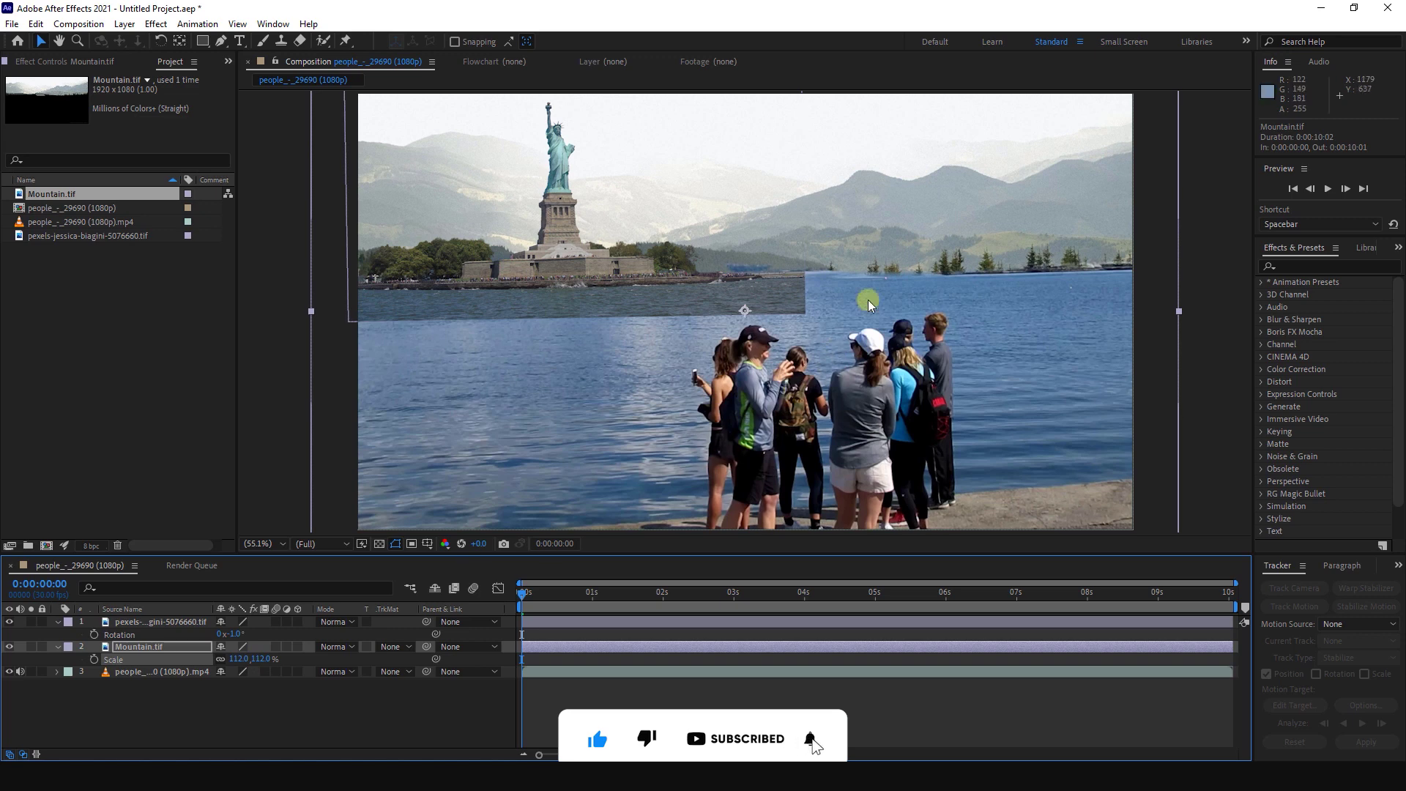
left_click_drag(868, 301, 903, 255)
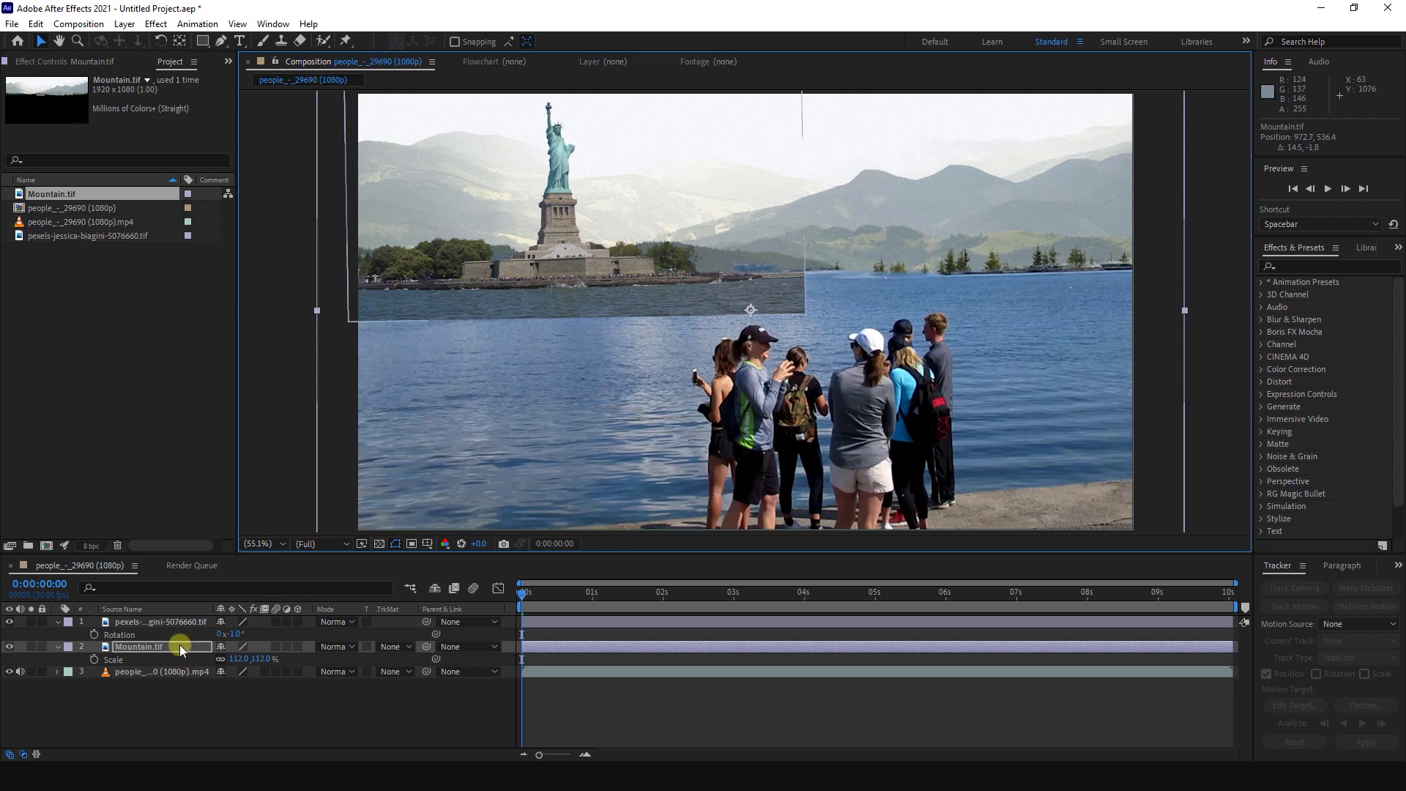
left_click(125, 625)
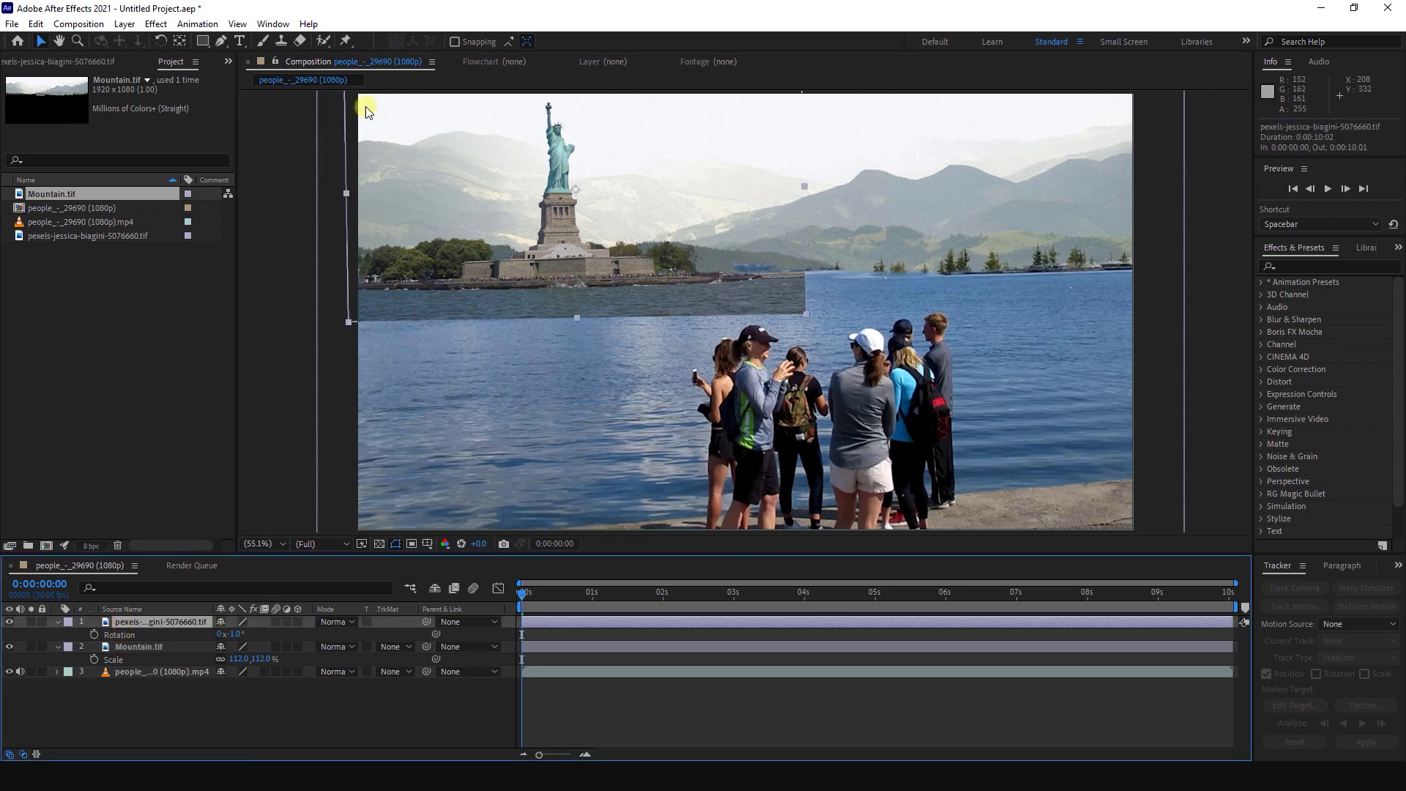
- Draw a closed six-point Mask 1 on the statue layer around the grey strip below the island
left_click(221, 42)
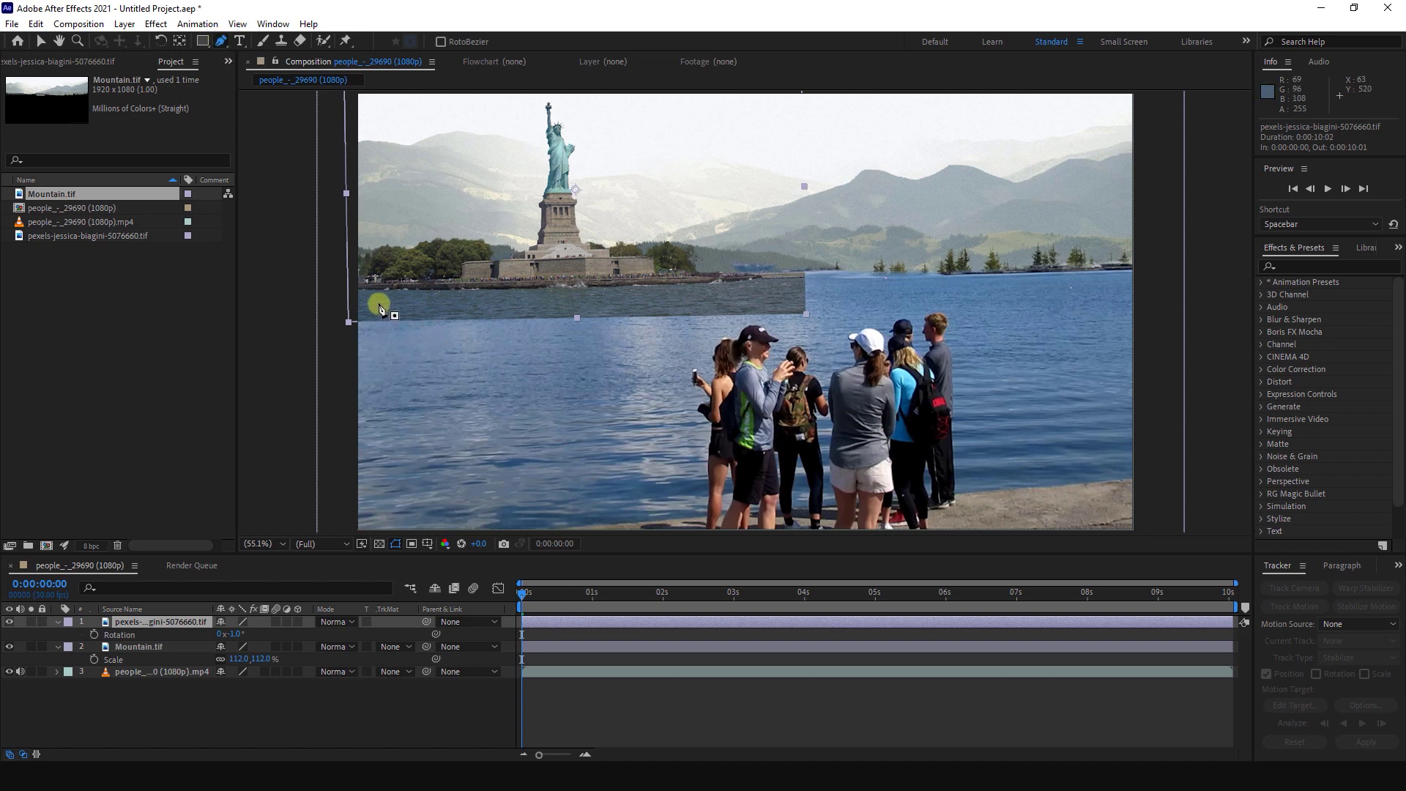
left_click(340, 290)
left_click(513, 290)
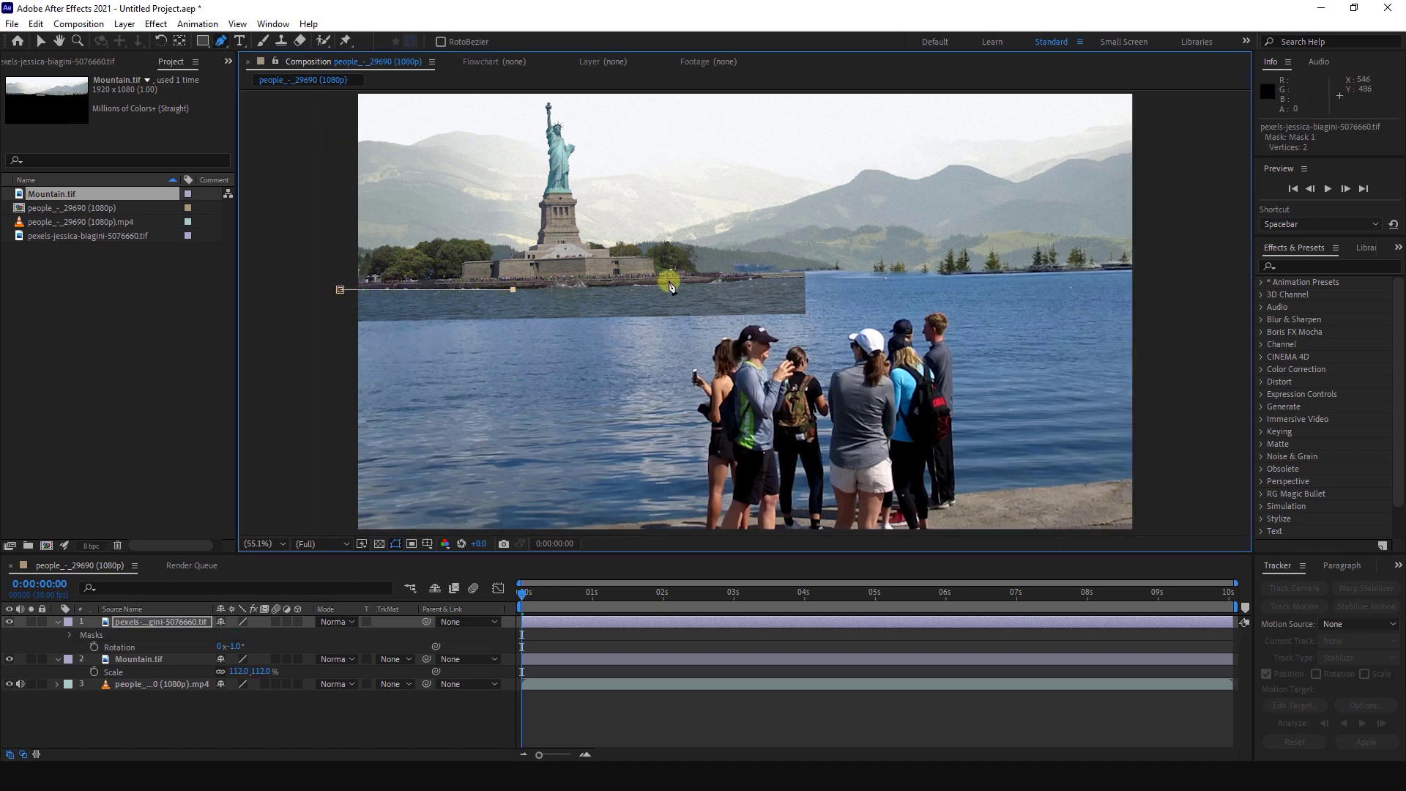
left_click(726, 285)
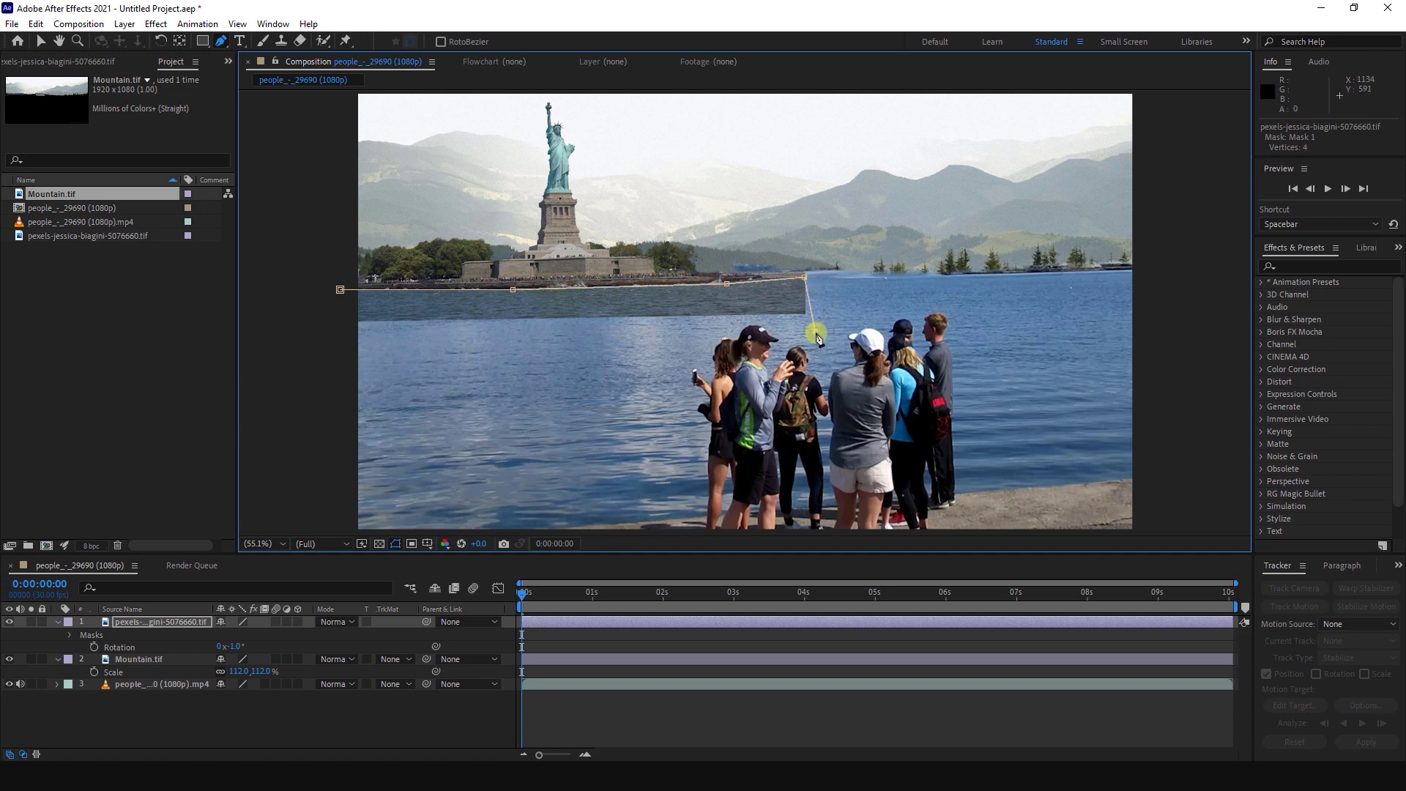
left_click(815, 332)
left_click(341, 341)
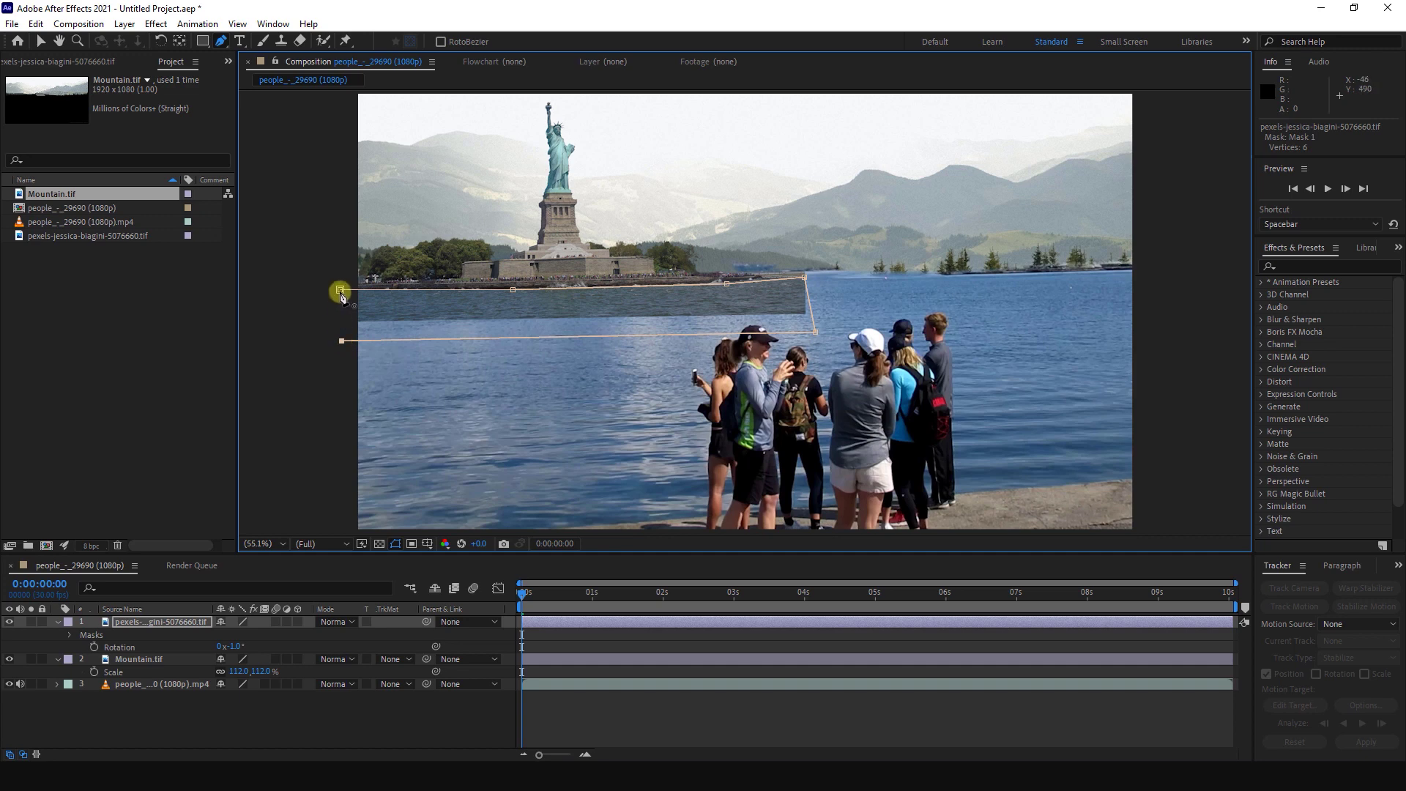
left_click(340, 291)
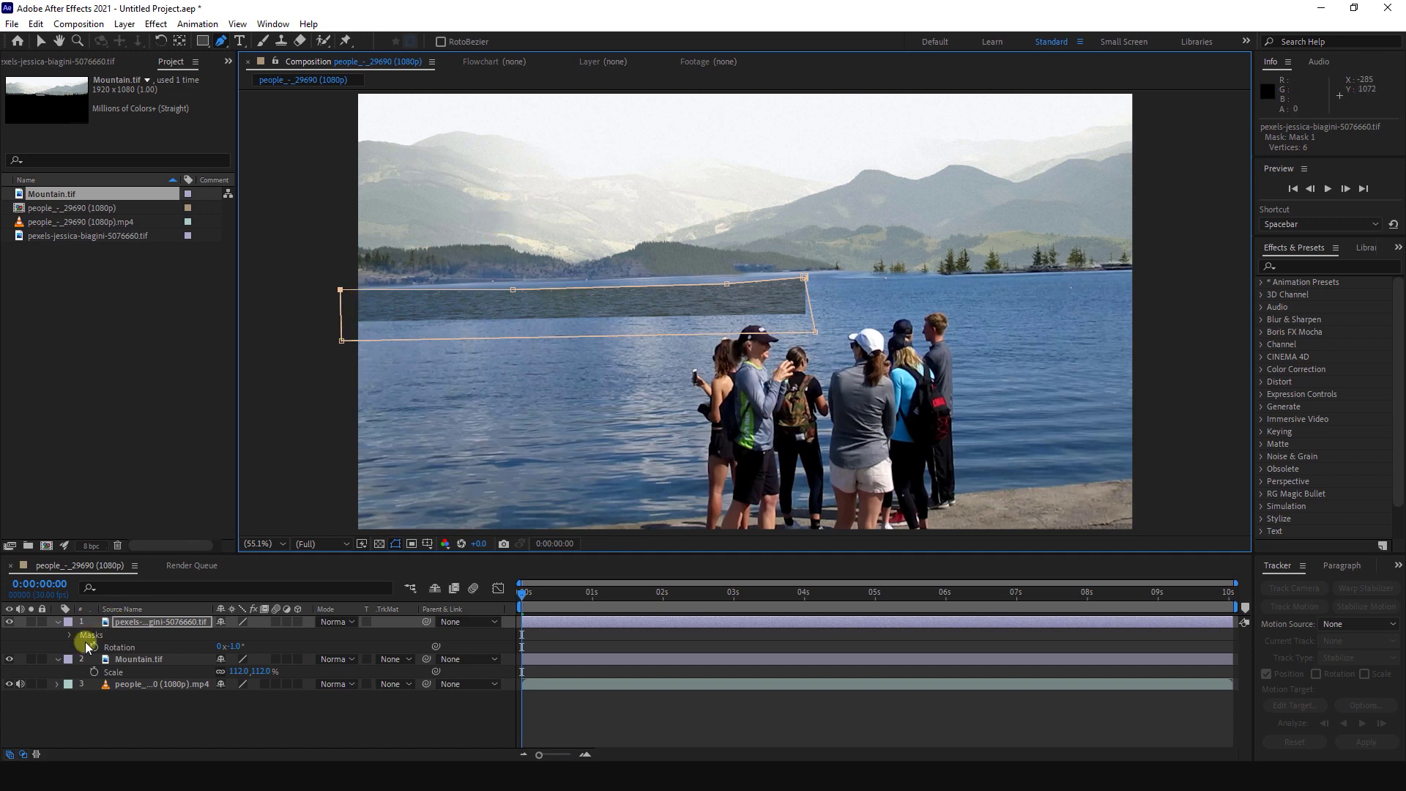
left_click(128, 622)
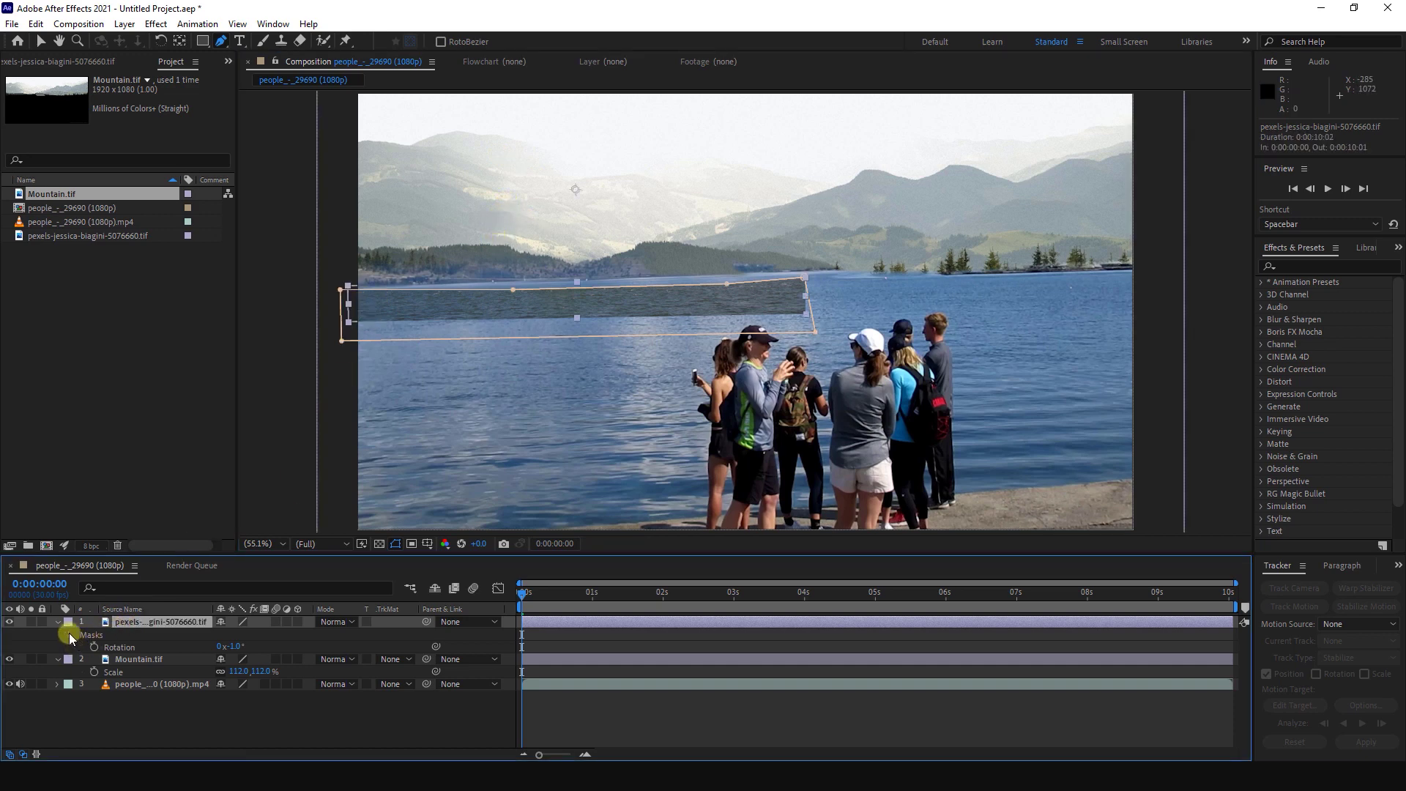
- Invert Mask 1 on the island layer so the statue shows and the grey strip disappears
left_click(71, 635)
left_click(111, 647)
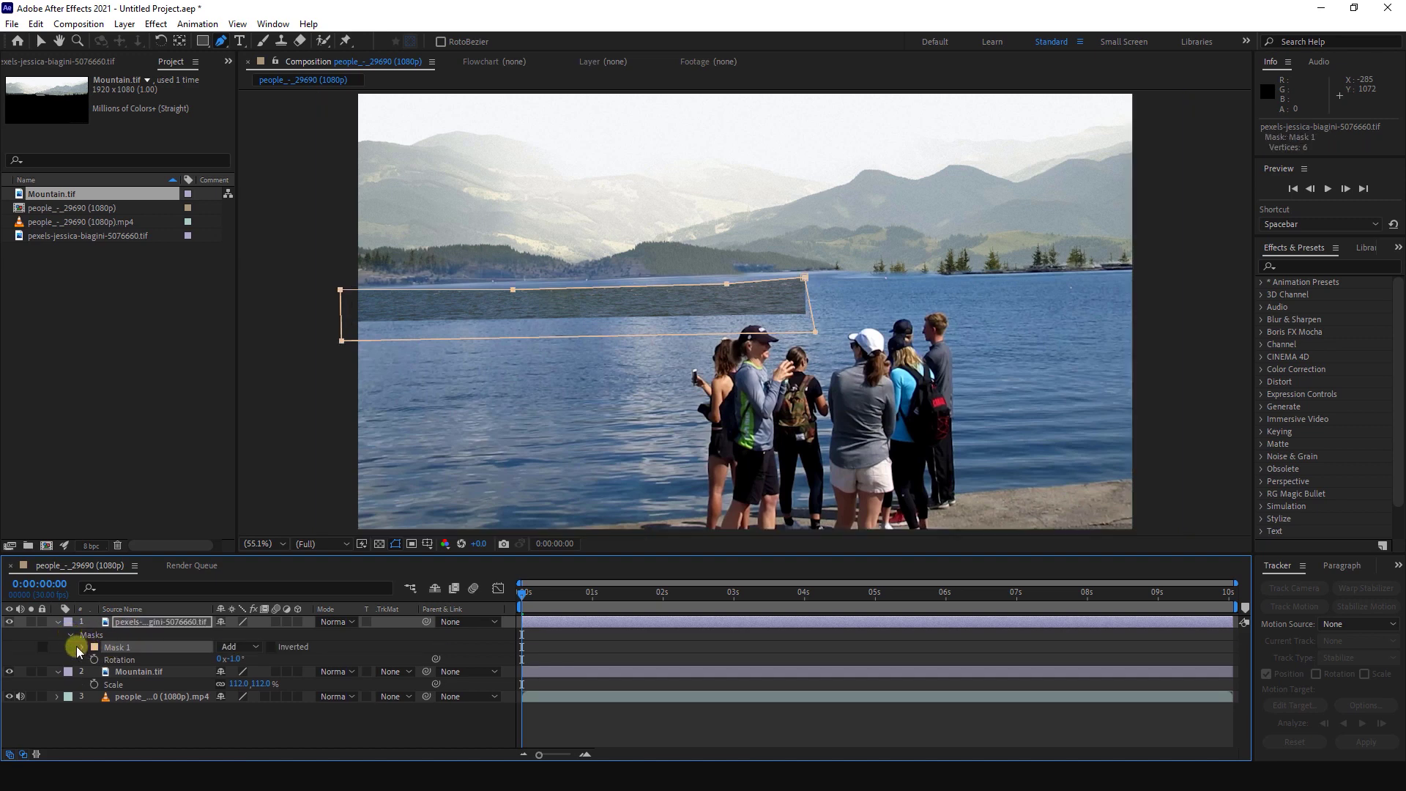
left_click(272, 646)
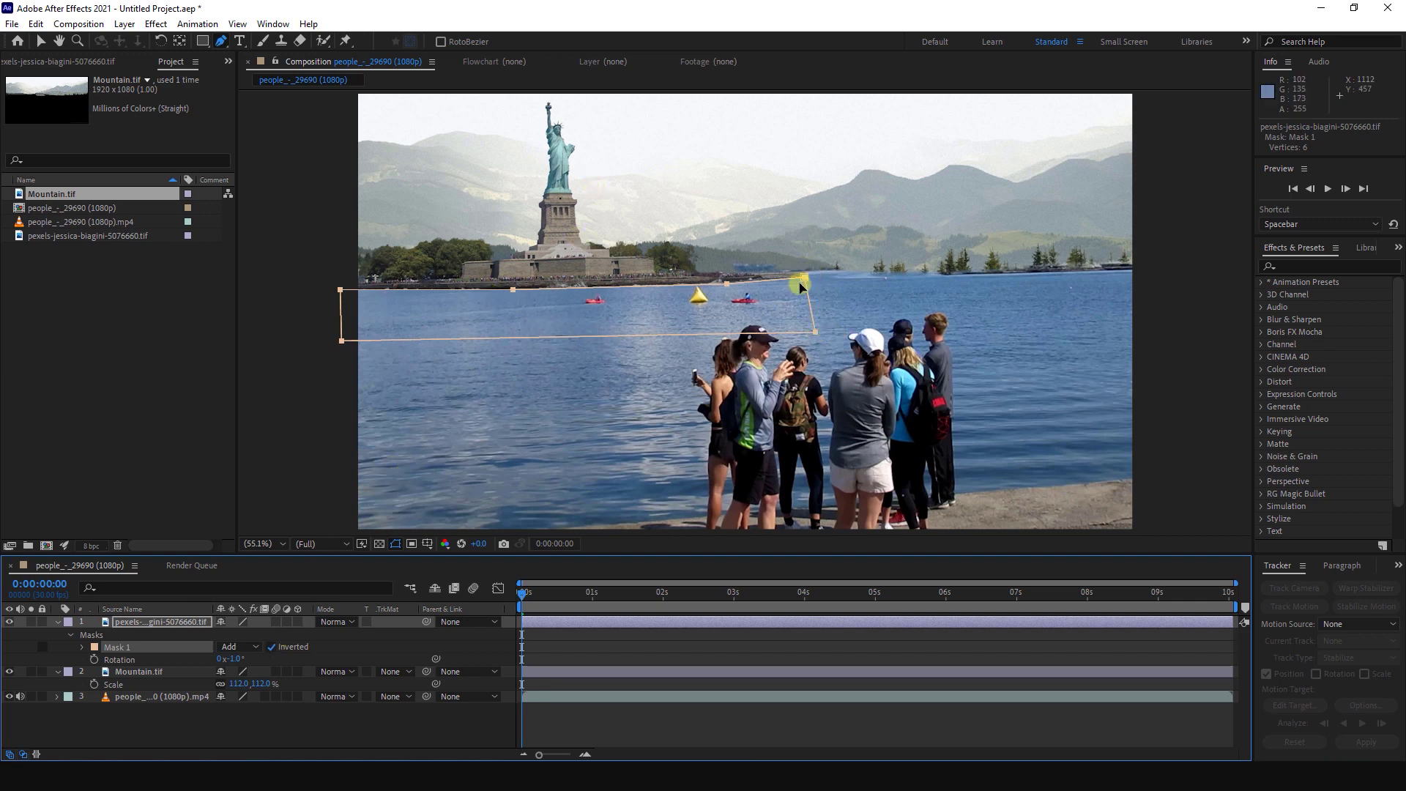
key("F2")
- Soften Mask 1's edge, trying several feather values and settling around 26 pixels
left_click(84, 648)
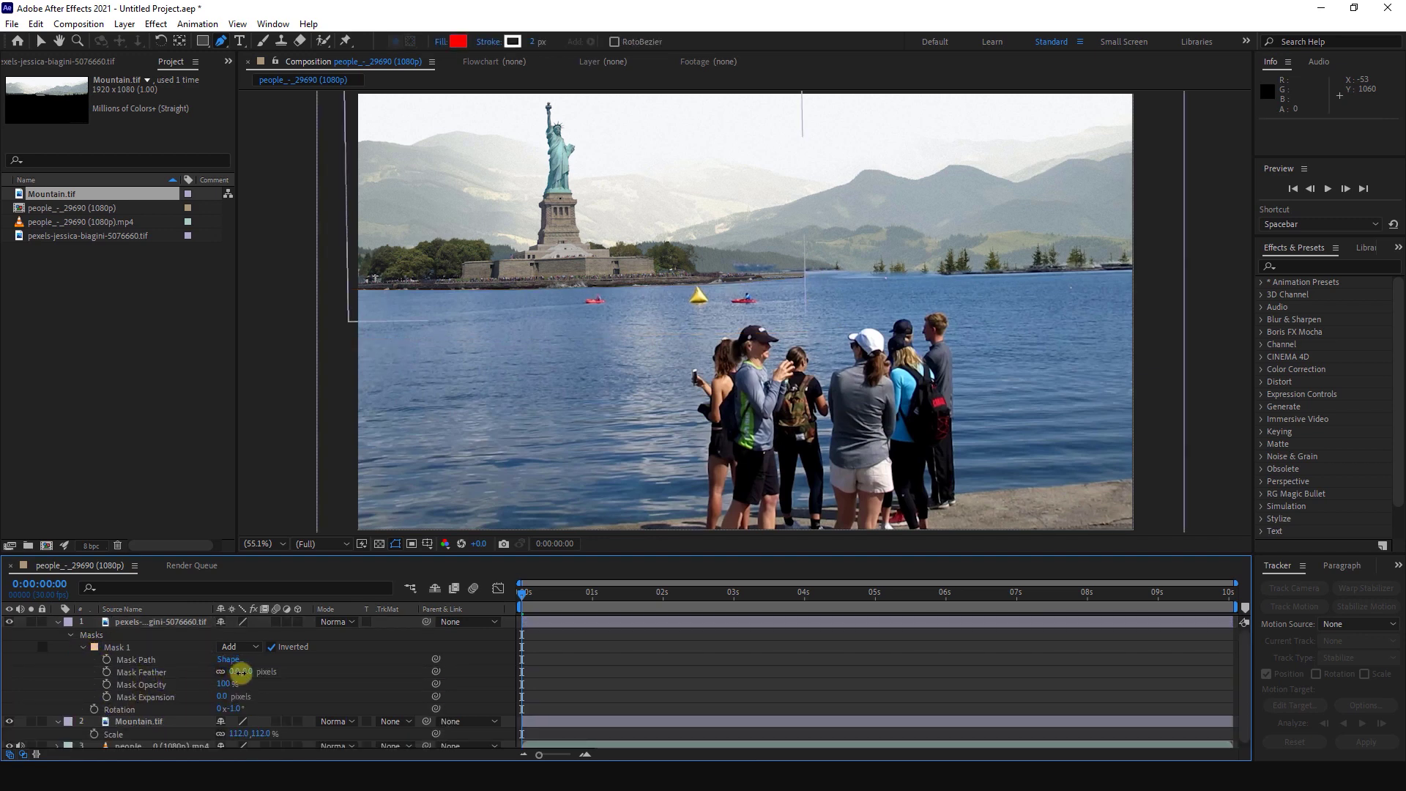
mouse_move(240, 672)
left_mouse_down()
mouse_move(286, 670)
mouse_move(246, 672)
left_mouse_up()
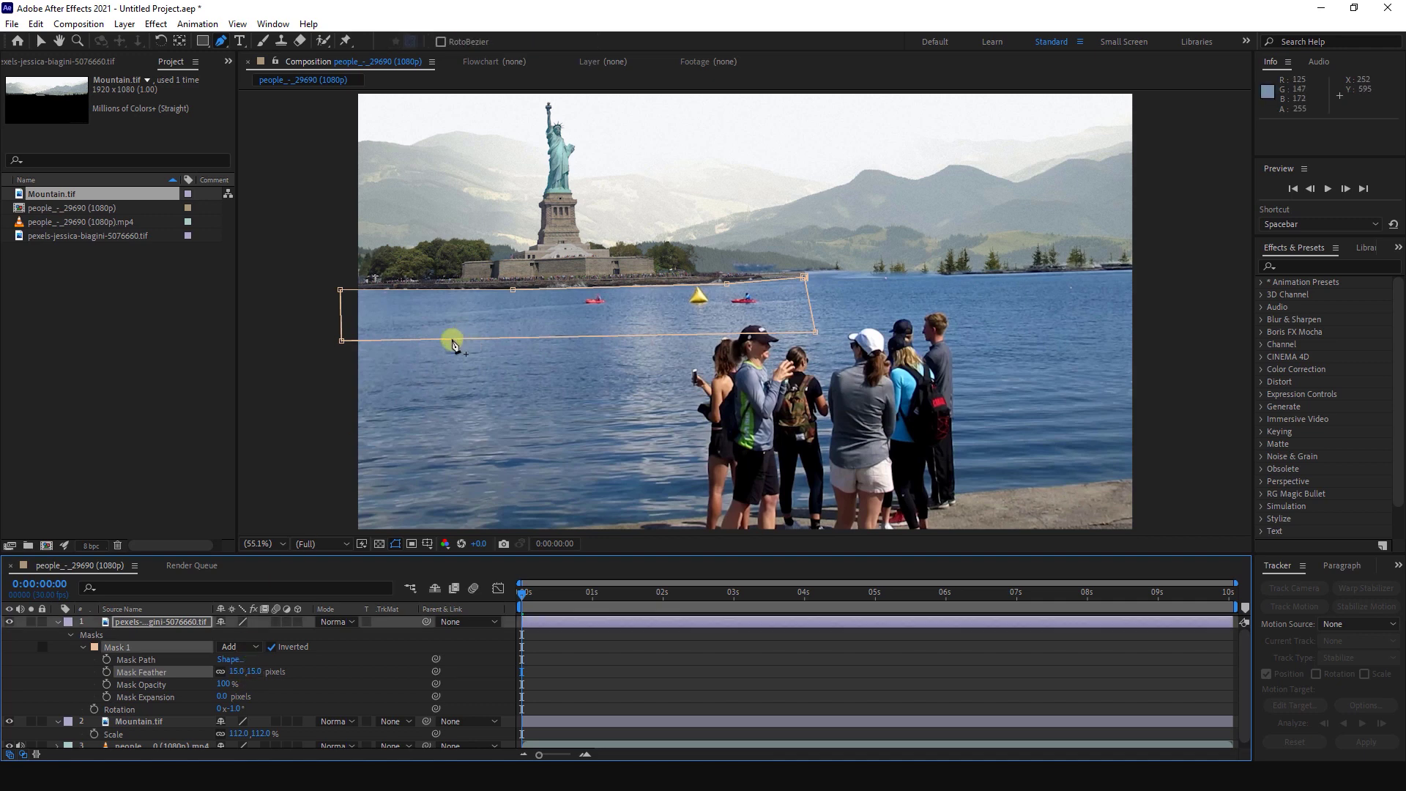
left_click(41, 41)
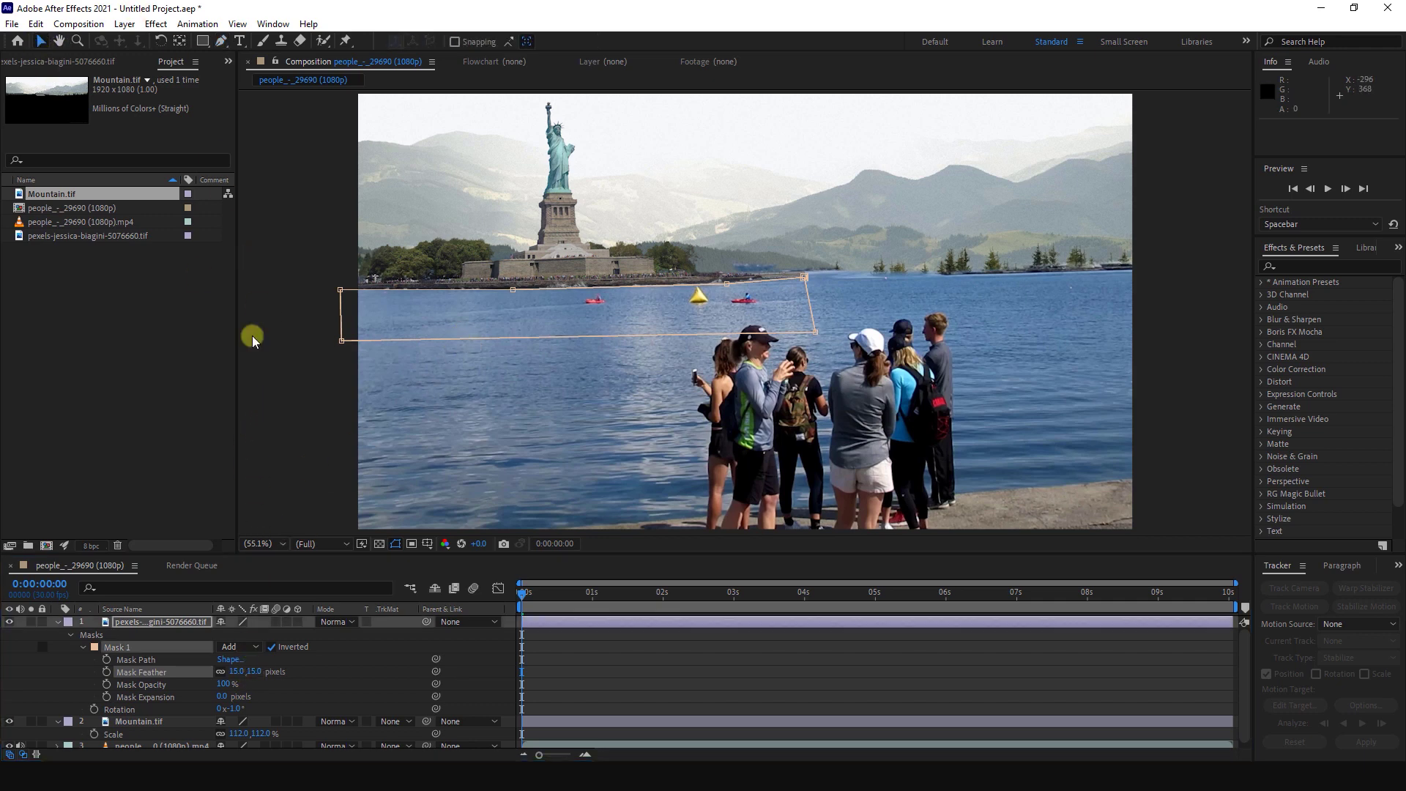
left_click(338, 377)
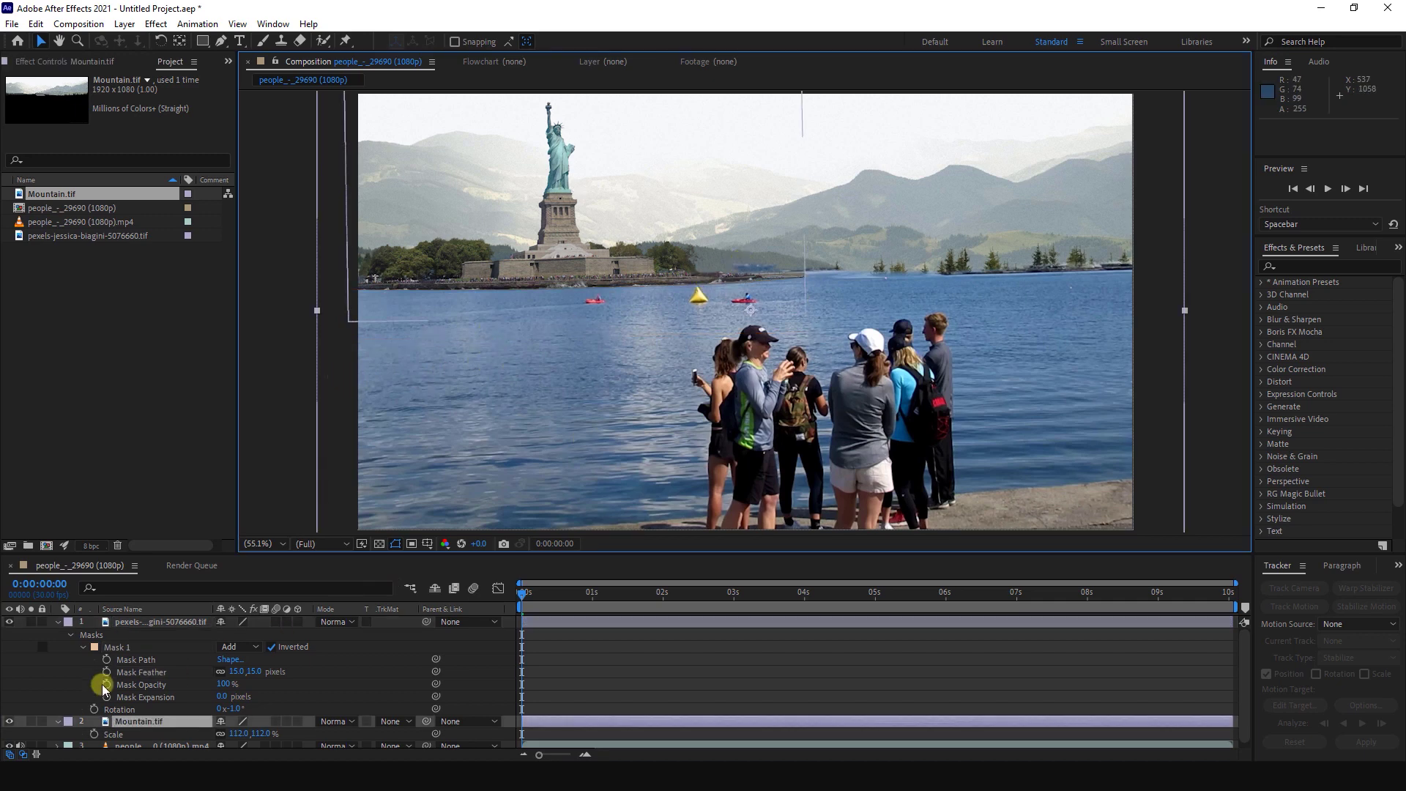
left_click_drag(236, 671, 176, 634)
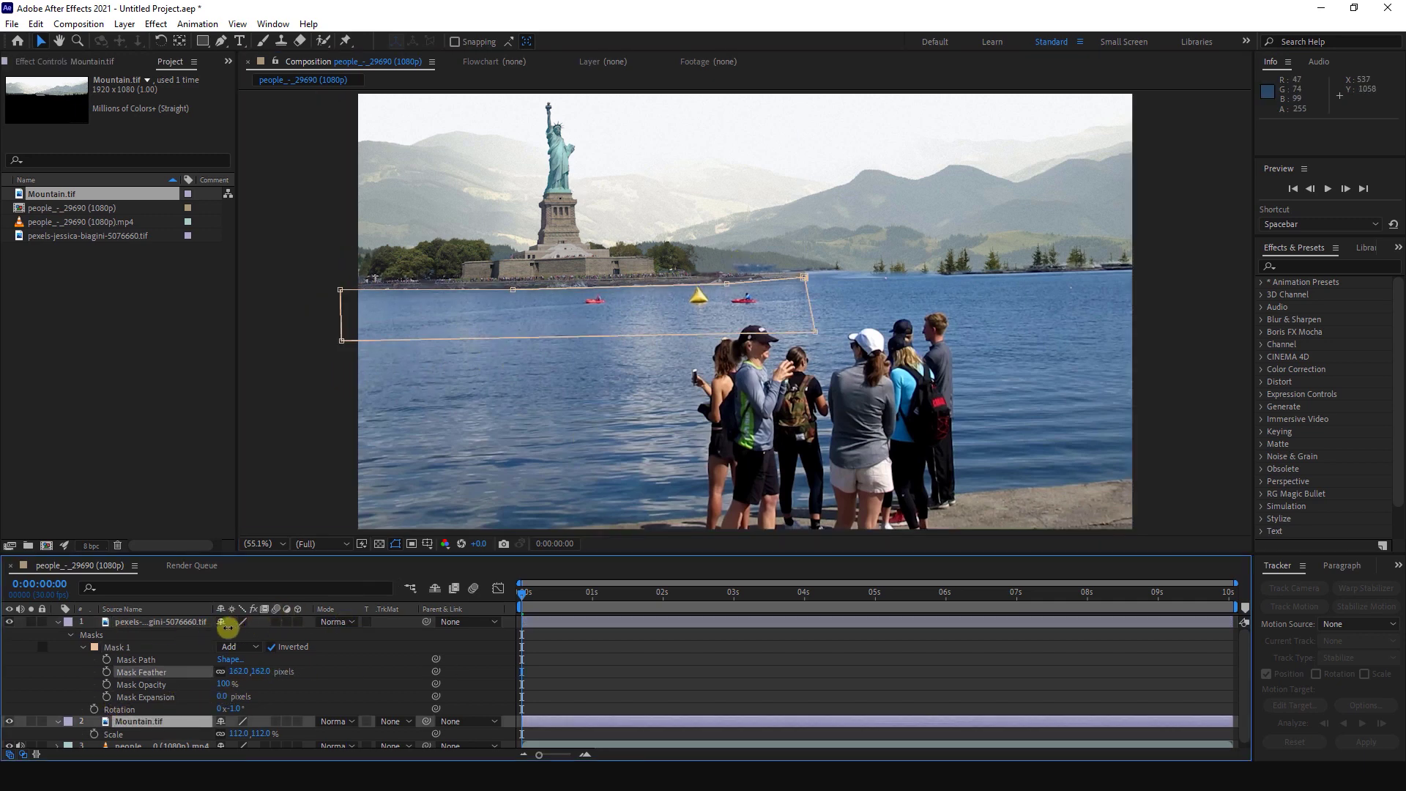
left_click(88, 648)
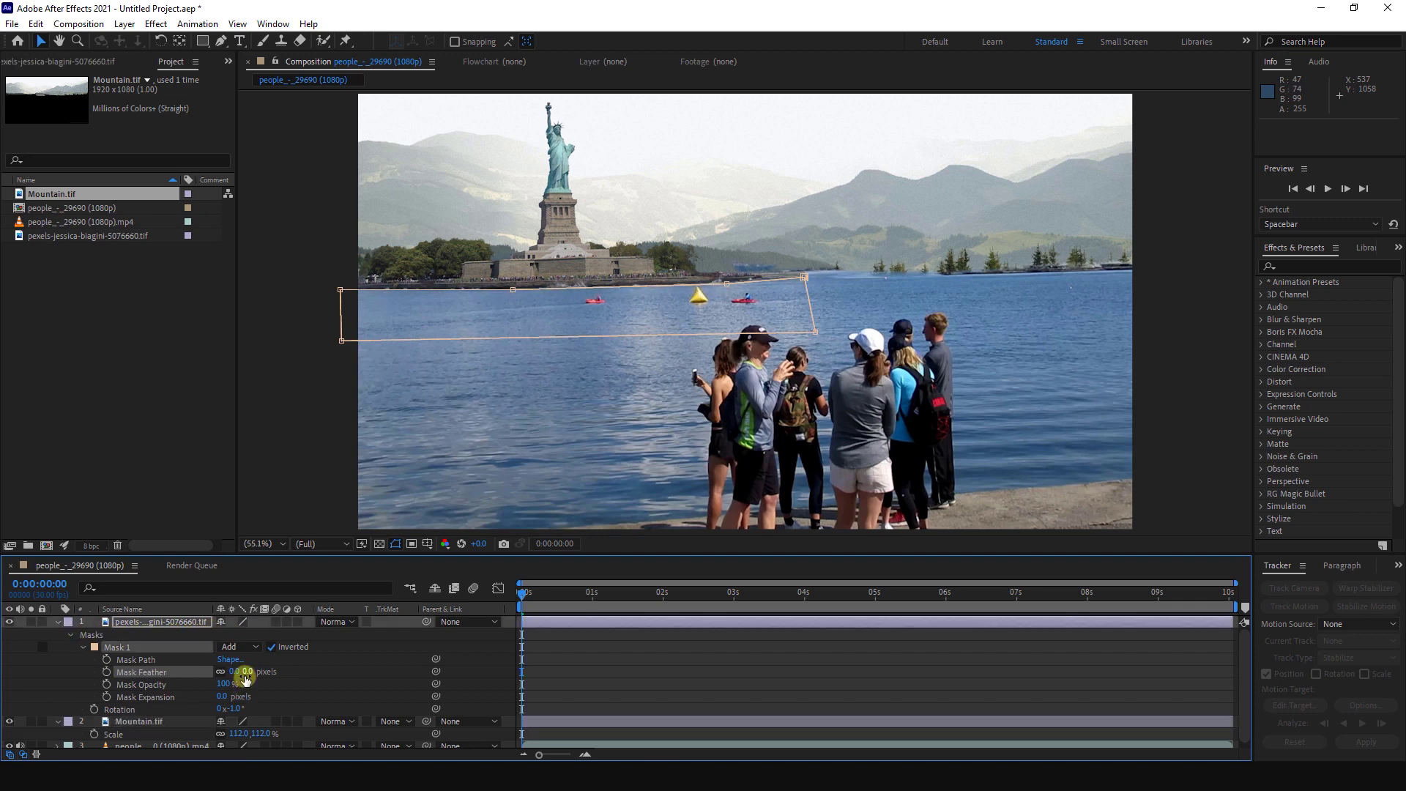
left_click_drag(241, 672, 279, 670)
left_click(319, 371)
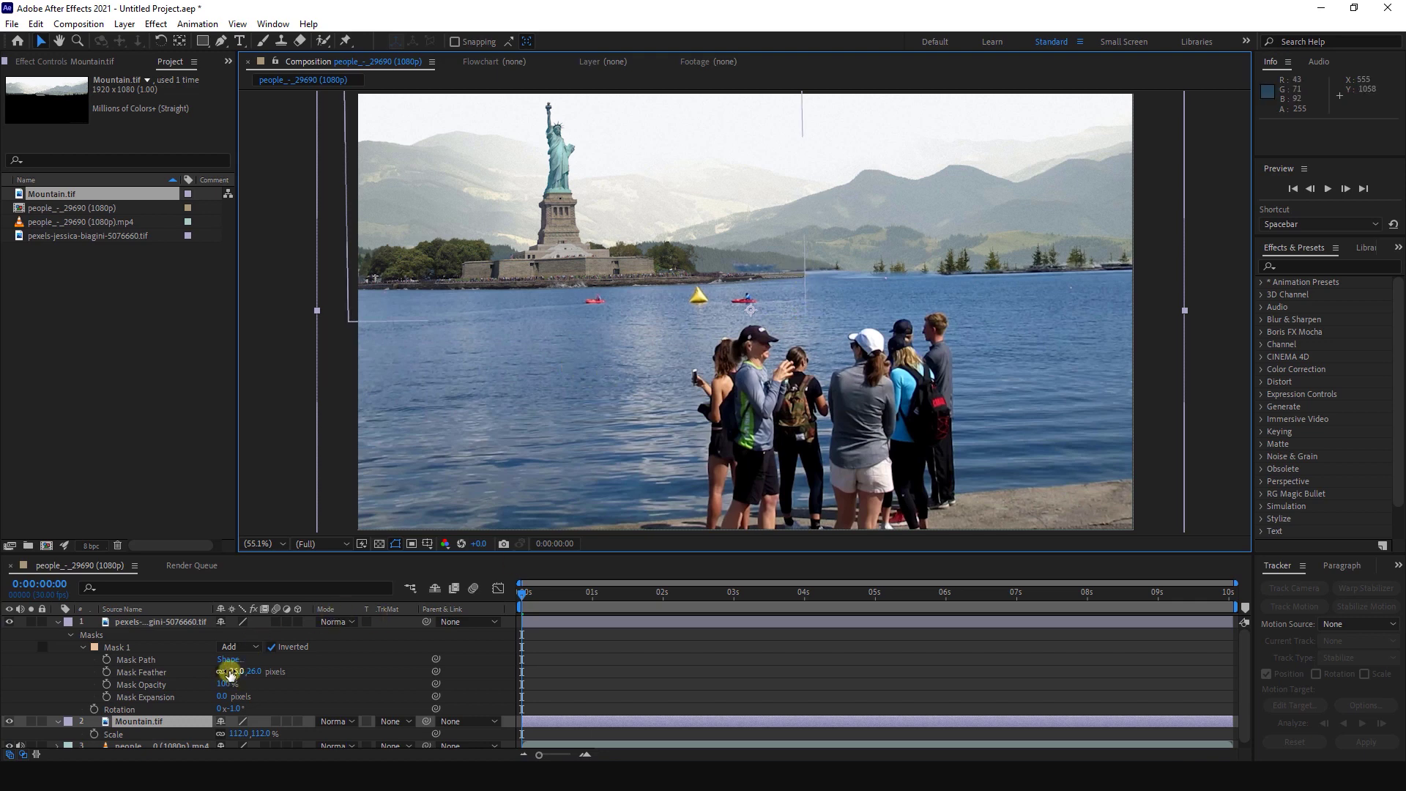
- Shift the mask's top-right corner slightly right and up
left_click(118, 649)
left_click(804, 279)
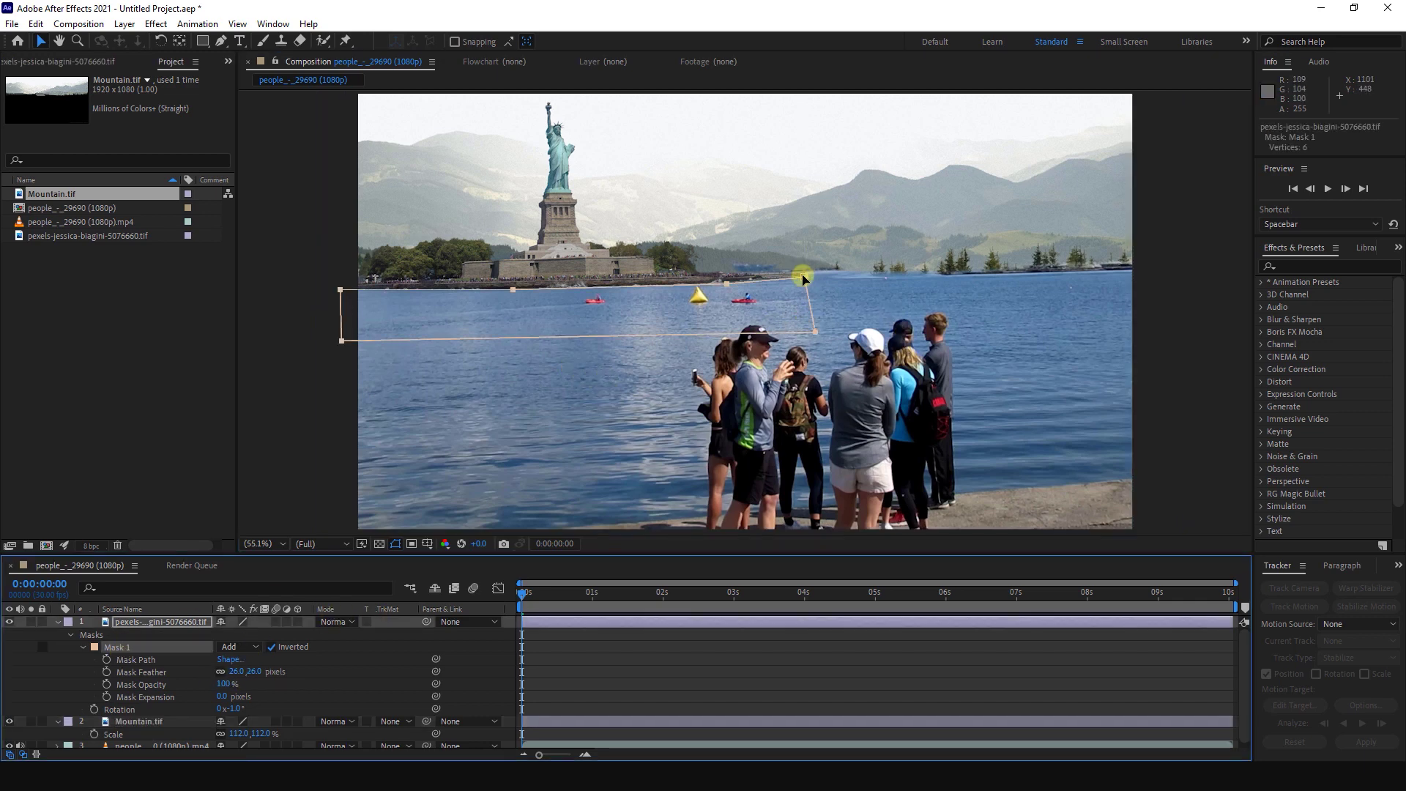
left_click_drag(808, 281, 819, 283)
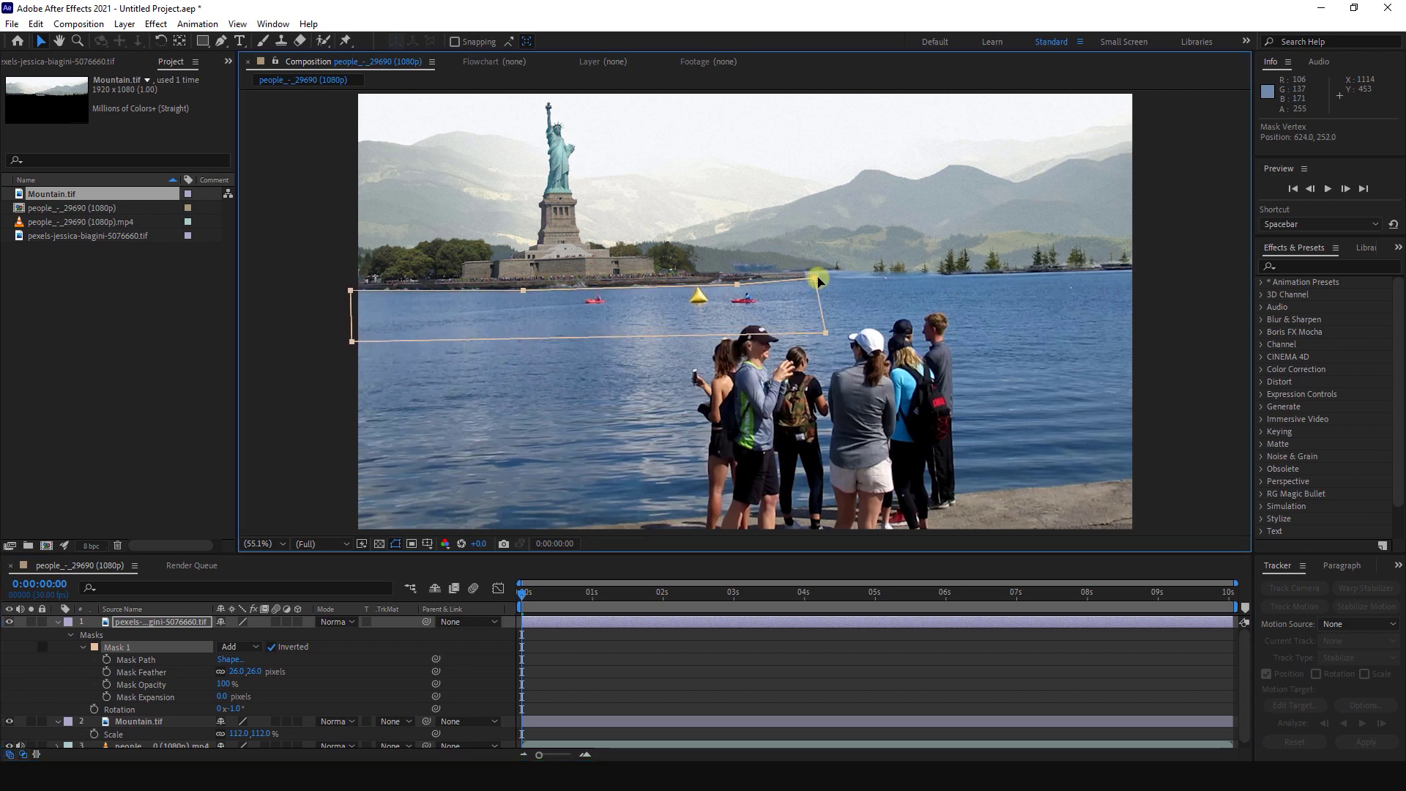
left_click(799, 323)
left_click_drag(778, 285, 783, 283)
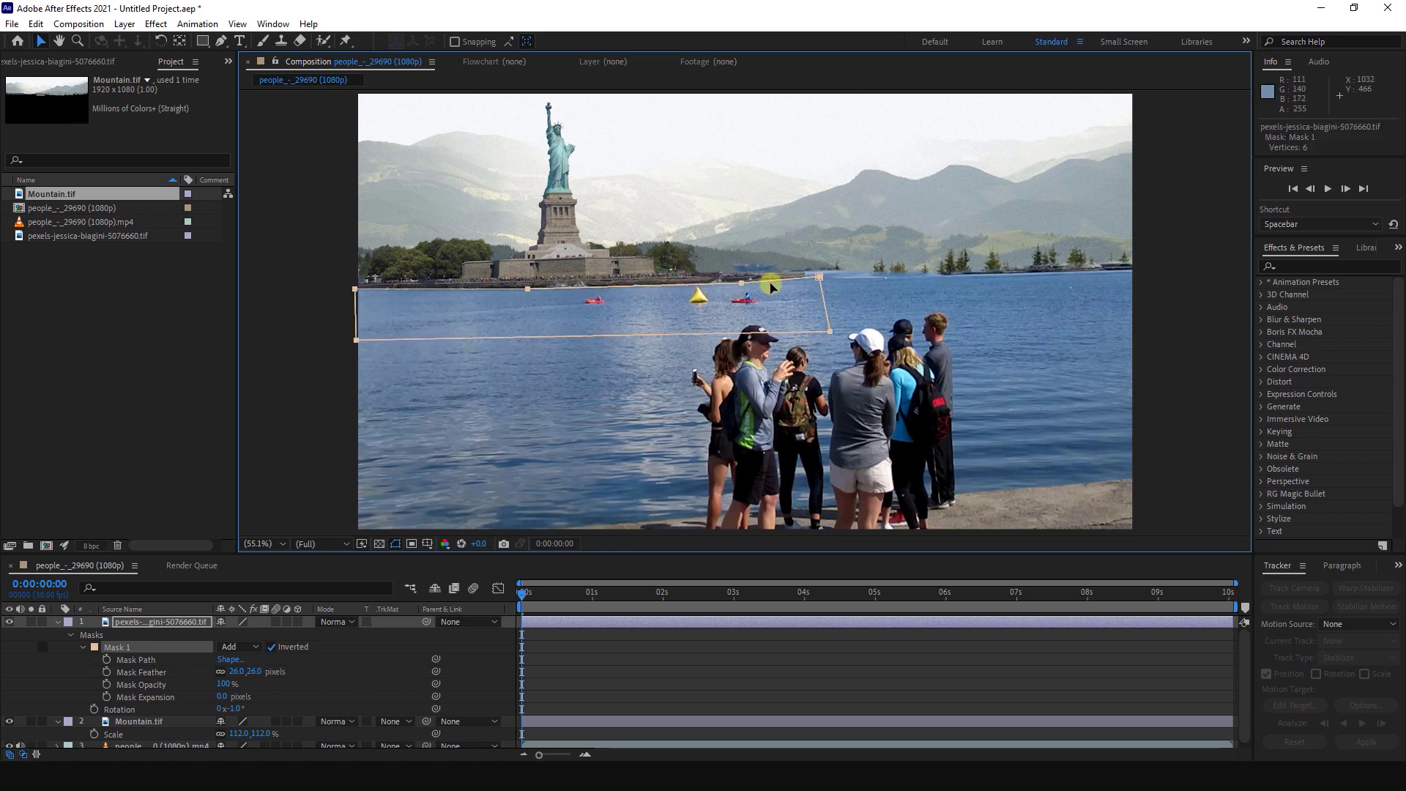
- Add a curved point on the mask's top edge, bending it toward the upper right
left_click(221, 41)
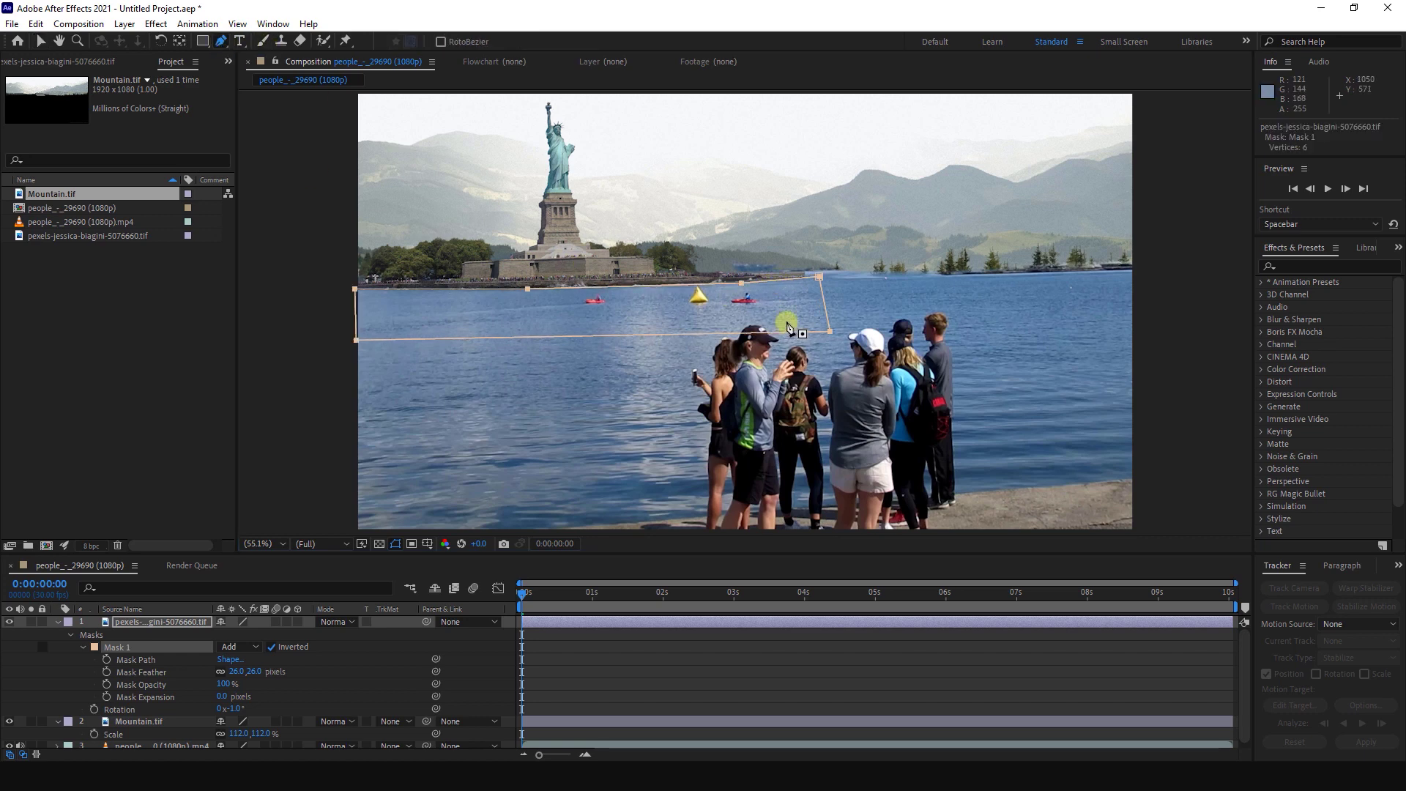
left_click(779, 282)
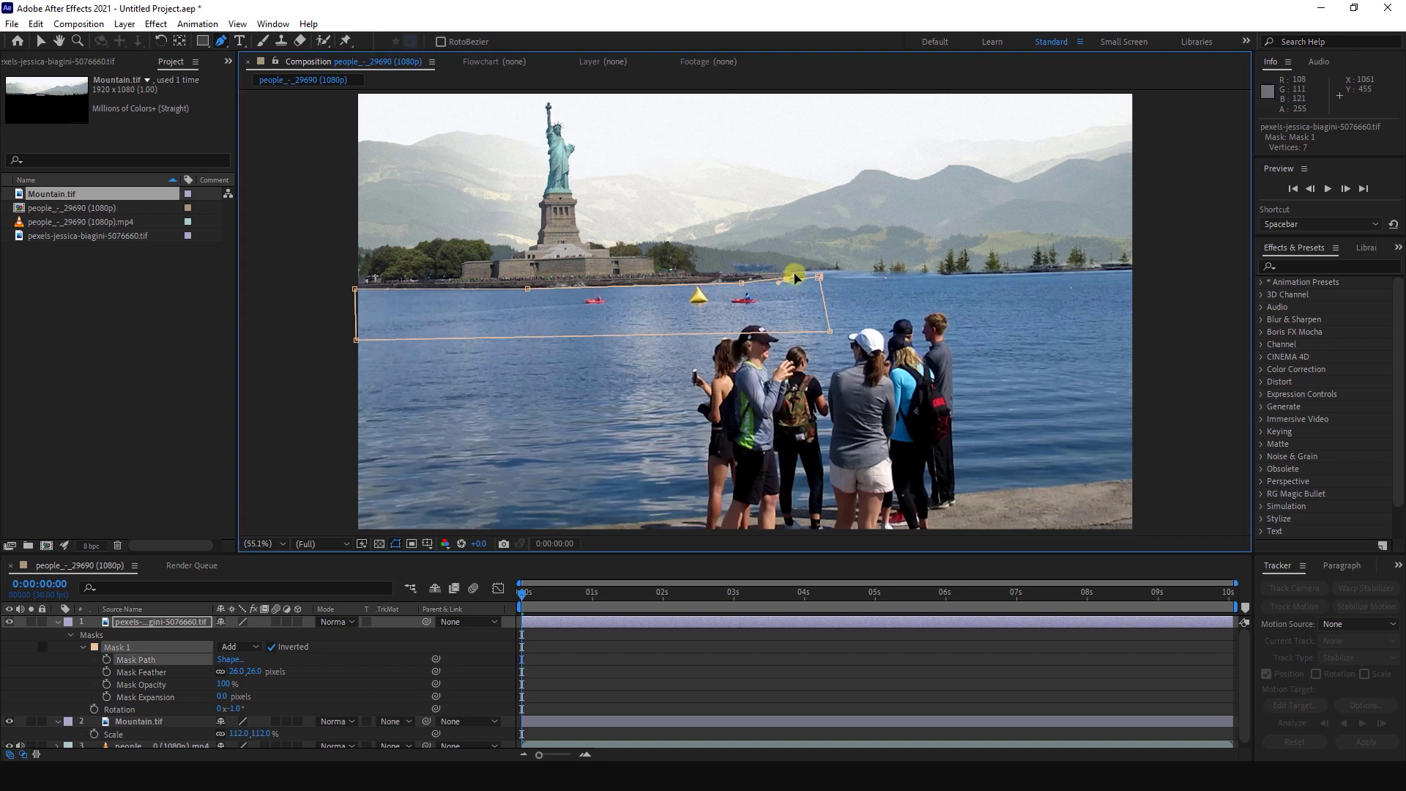
left_click_drag(796, 273, 771, 290)
mouse_move(773, 290)
left_mouse_down()
mouse_move(813, 271)
mouse_move(784, 279)
left_mouse_up()
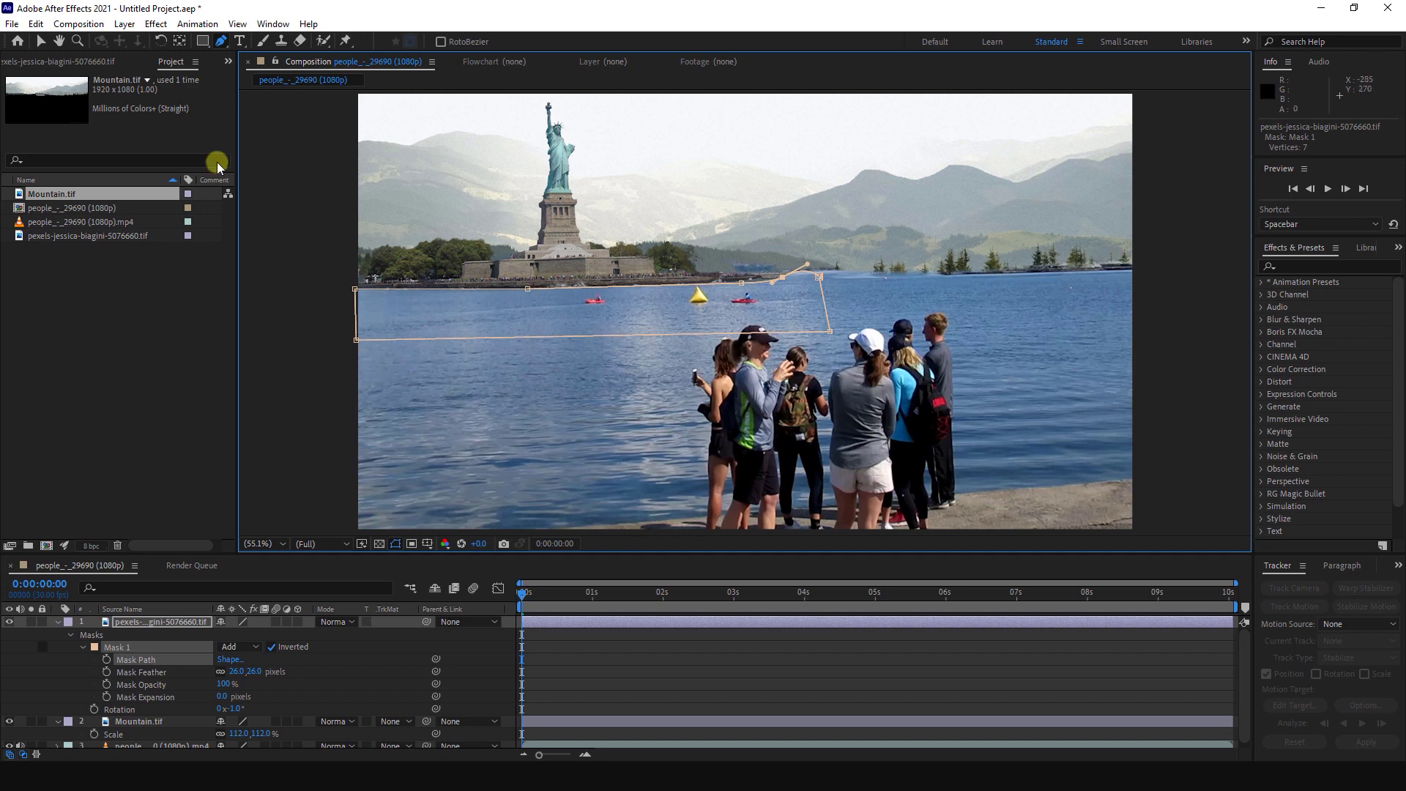
left_click(41, 41)
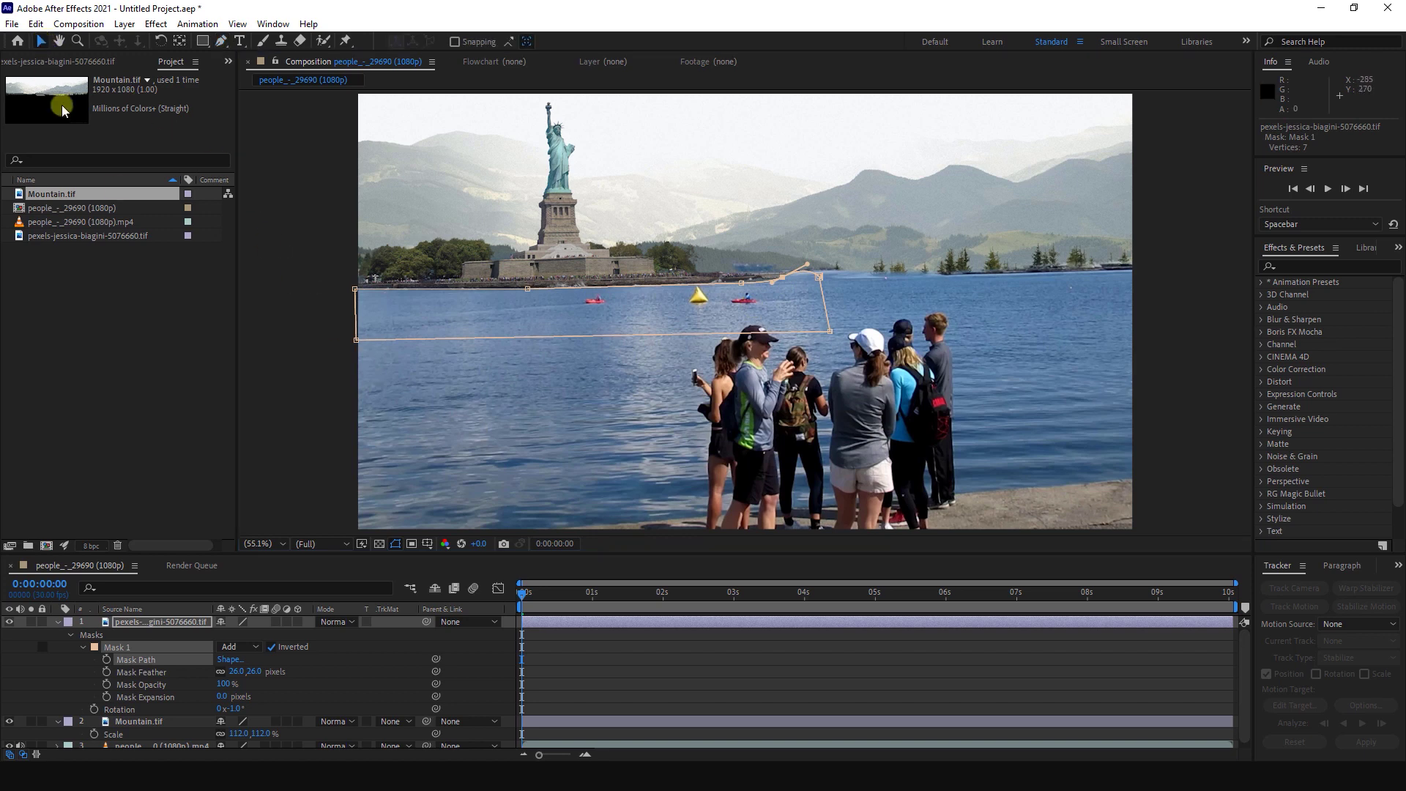
left_click(316, 344)
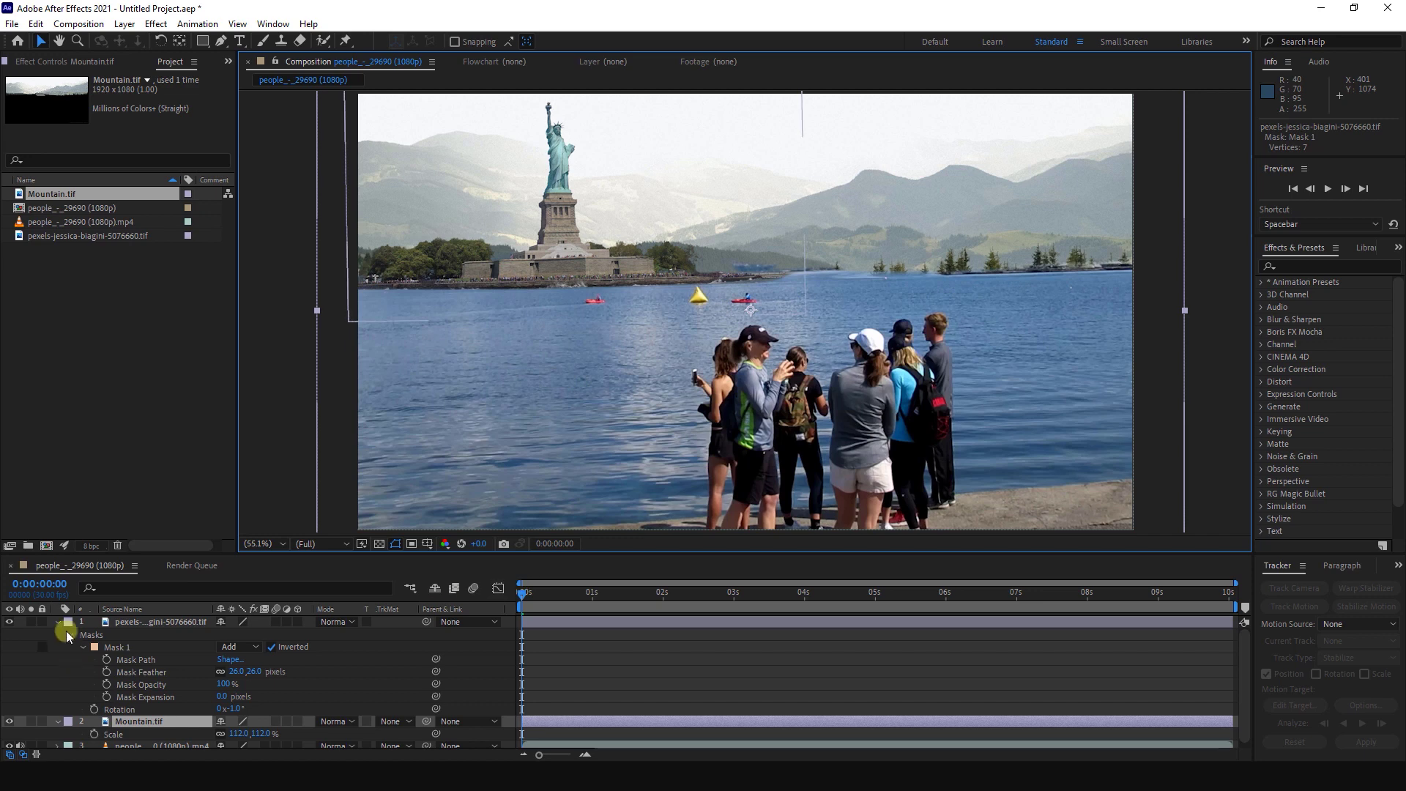
- Collapse the statue layer's mask properties with U and deselect it
left_click(126, 621)
key("u")
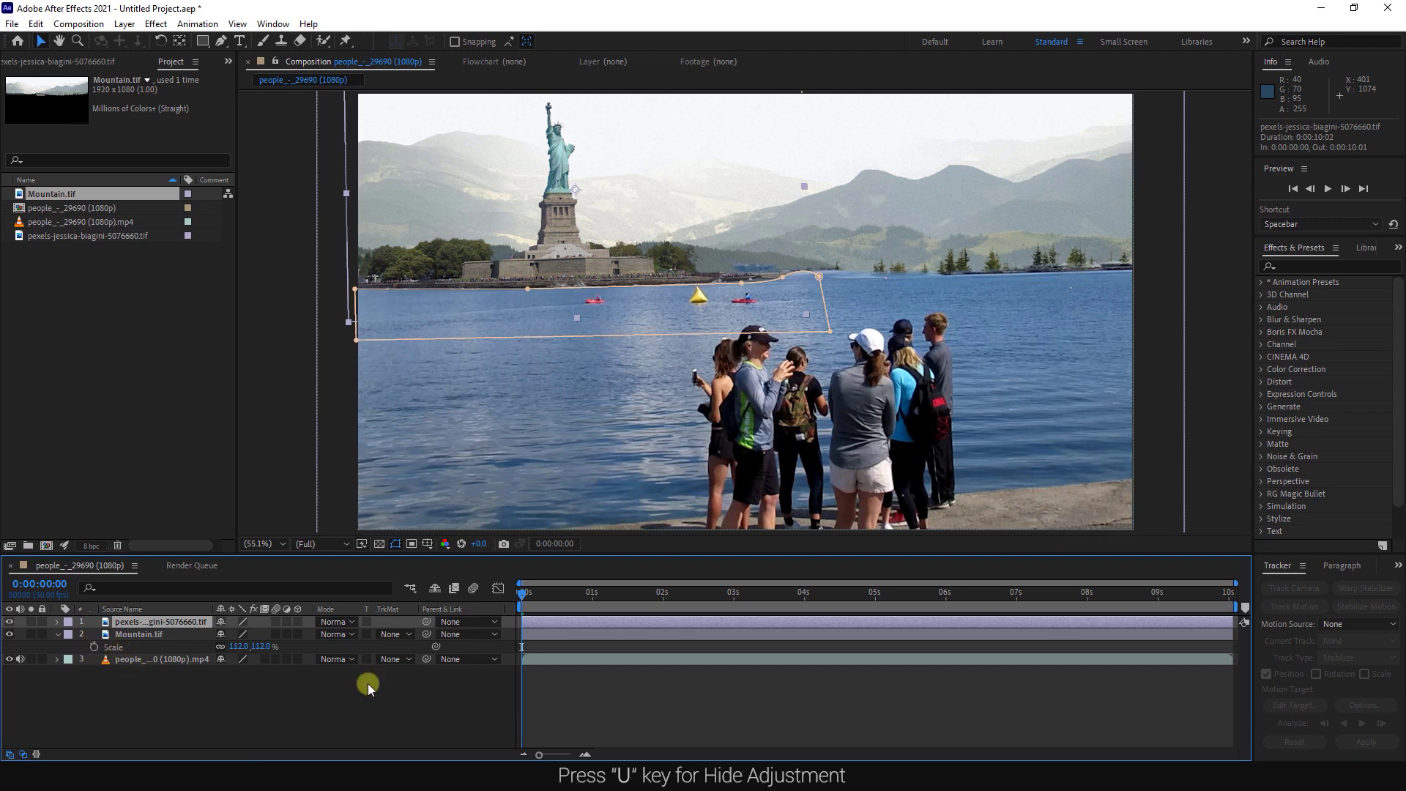
left_click(336, 397)
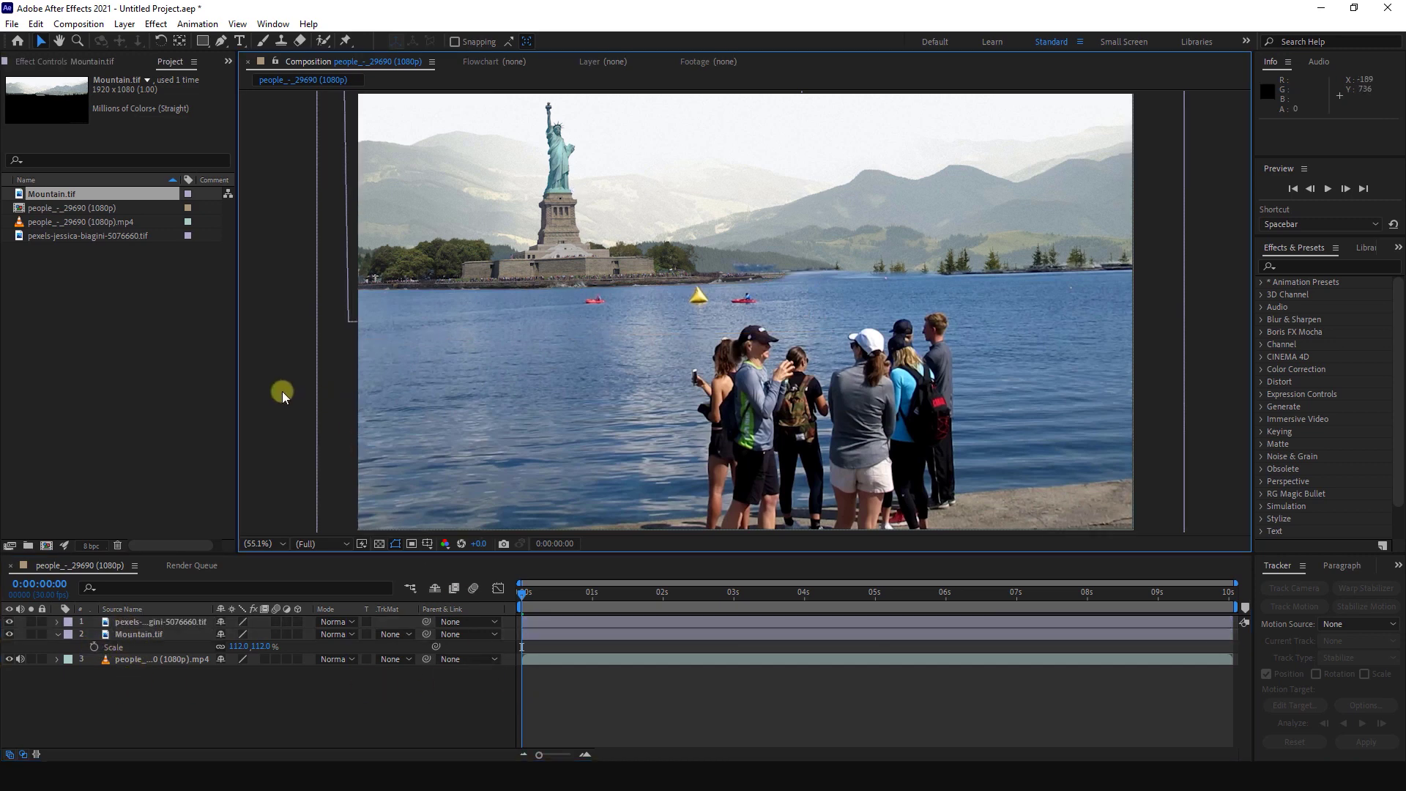
- Scrub the timeline and play a preview of the composite, jumping back to about 1 second
left_click_drag(522, 594, 500, 590)
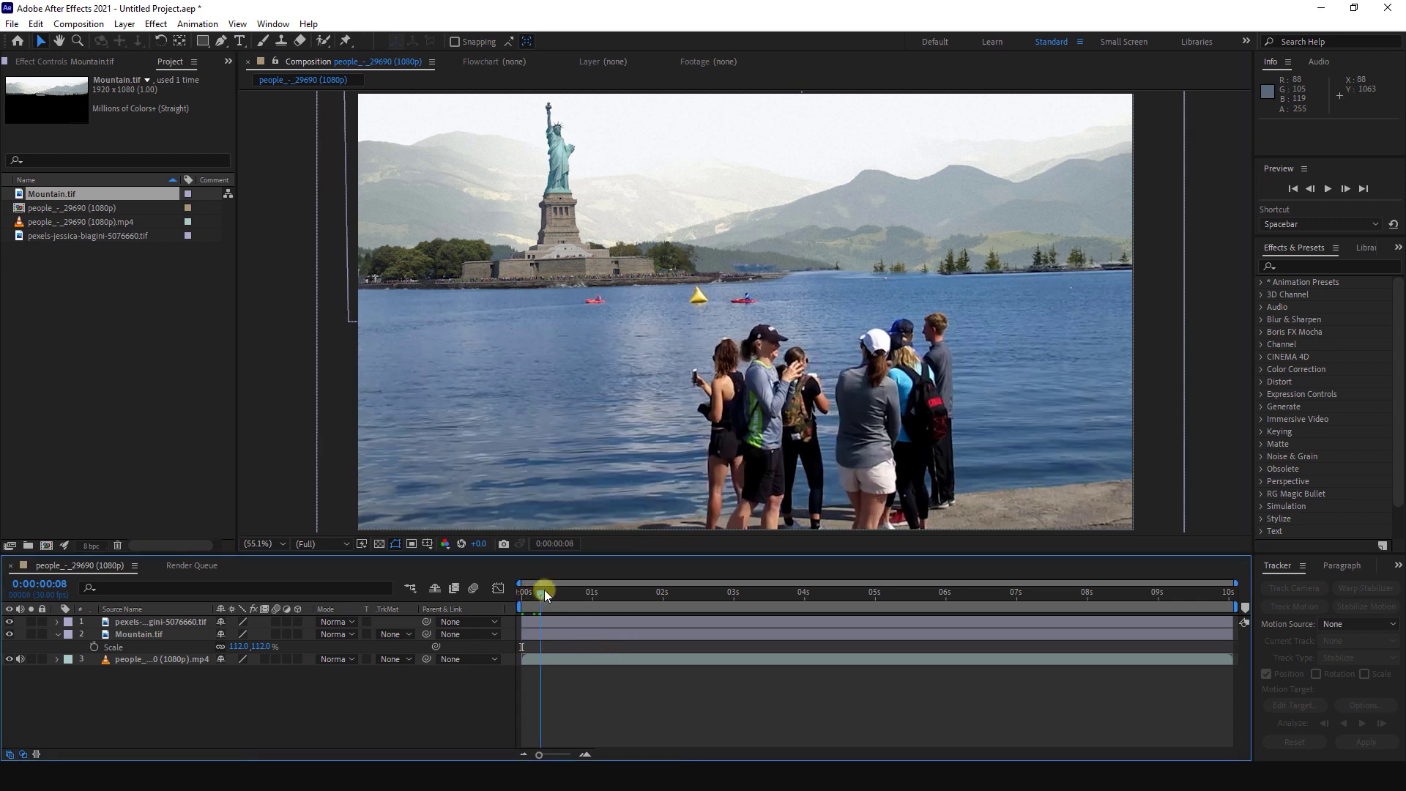
key("space")
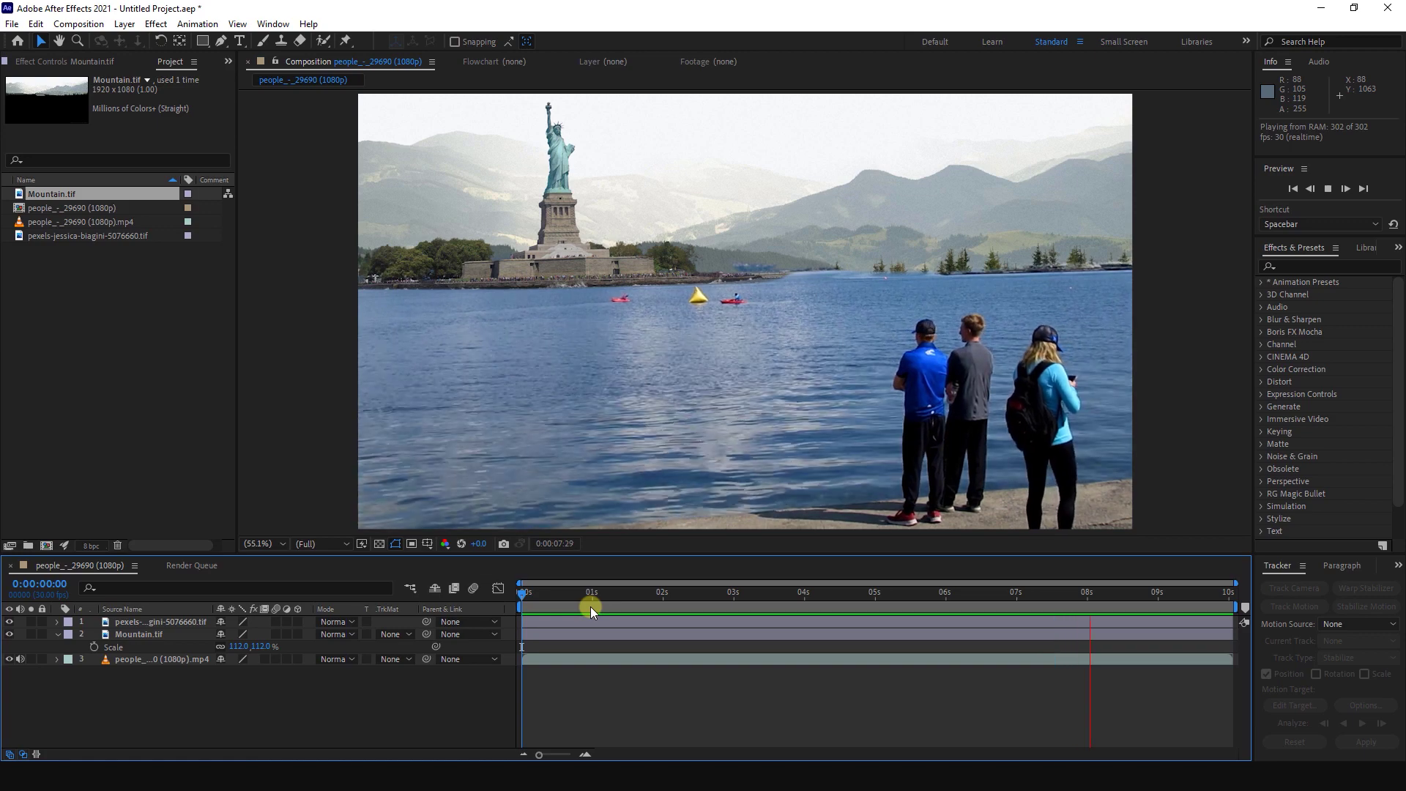
left_click(591, 606)
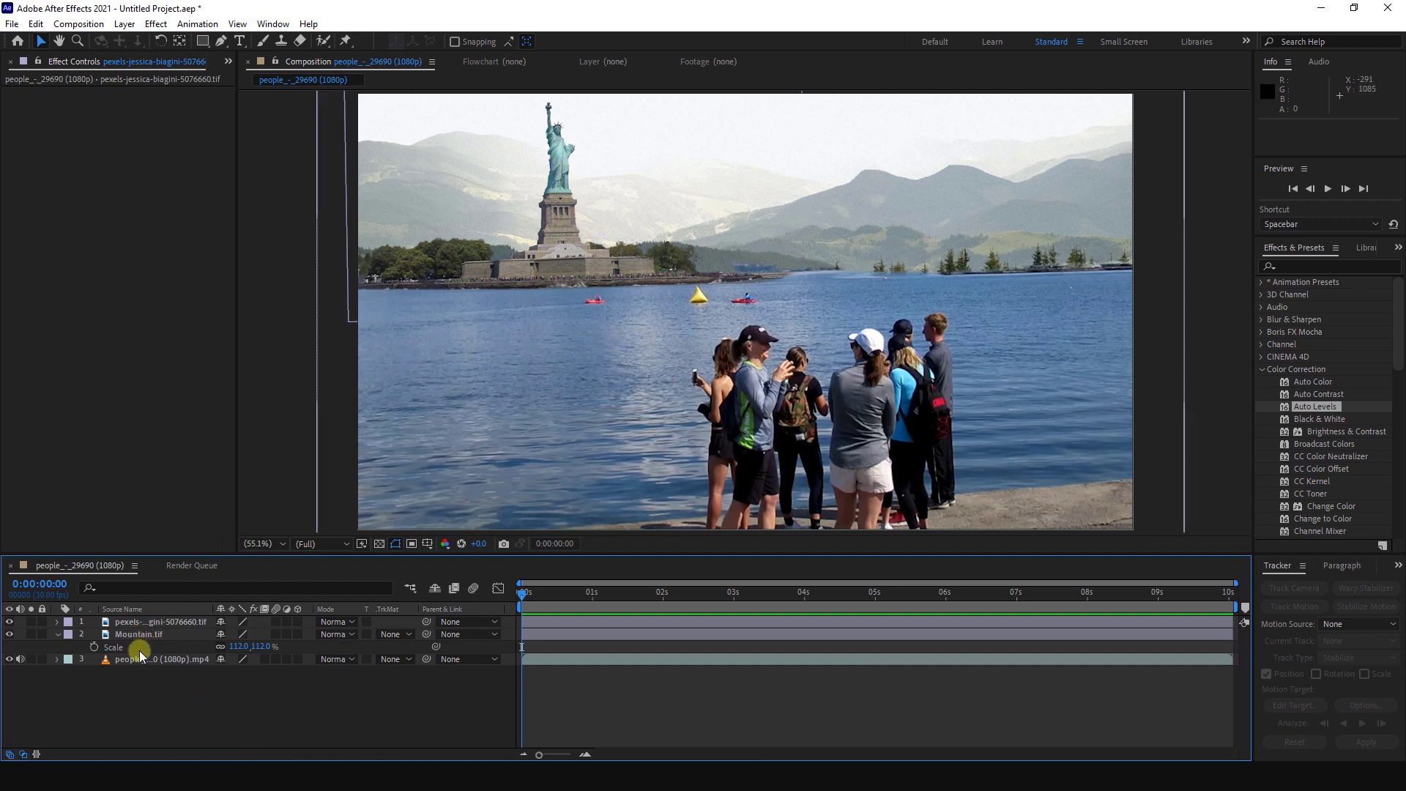
- Apply a Levels effect to the statue island image layer
left_click(130, 623)
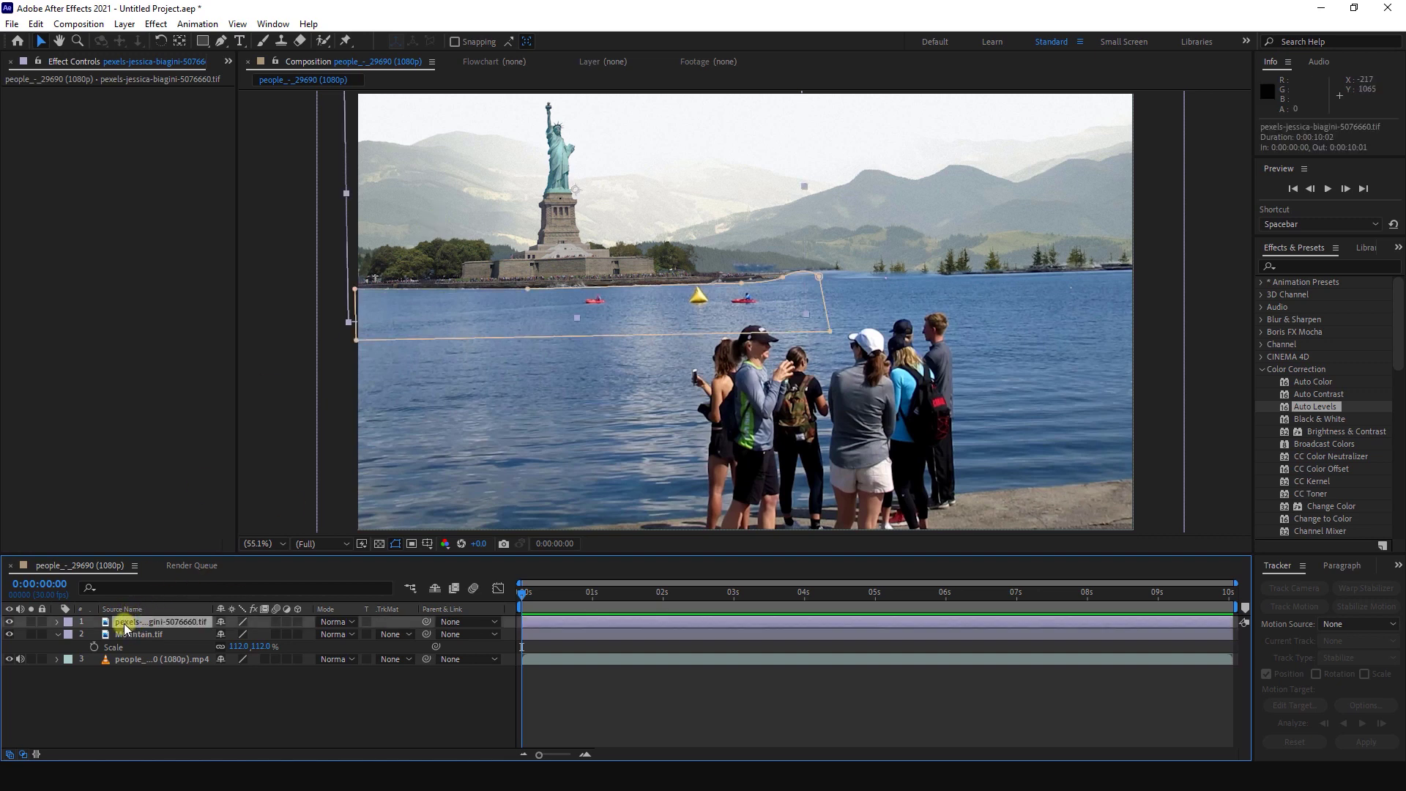
right_click(125, 629)
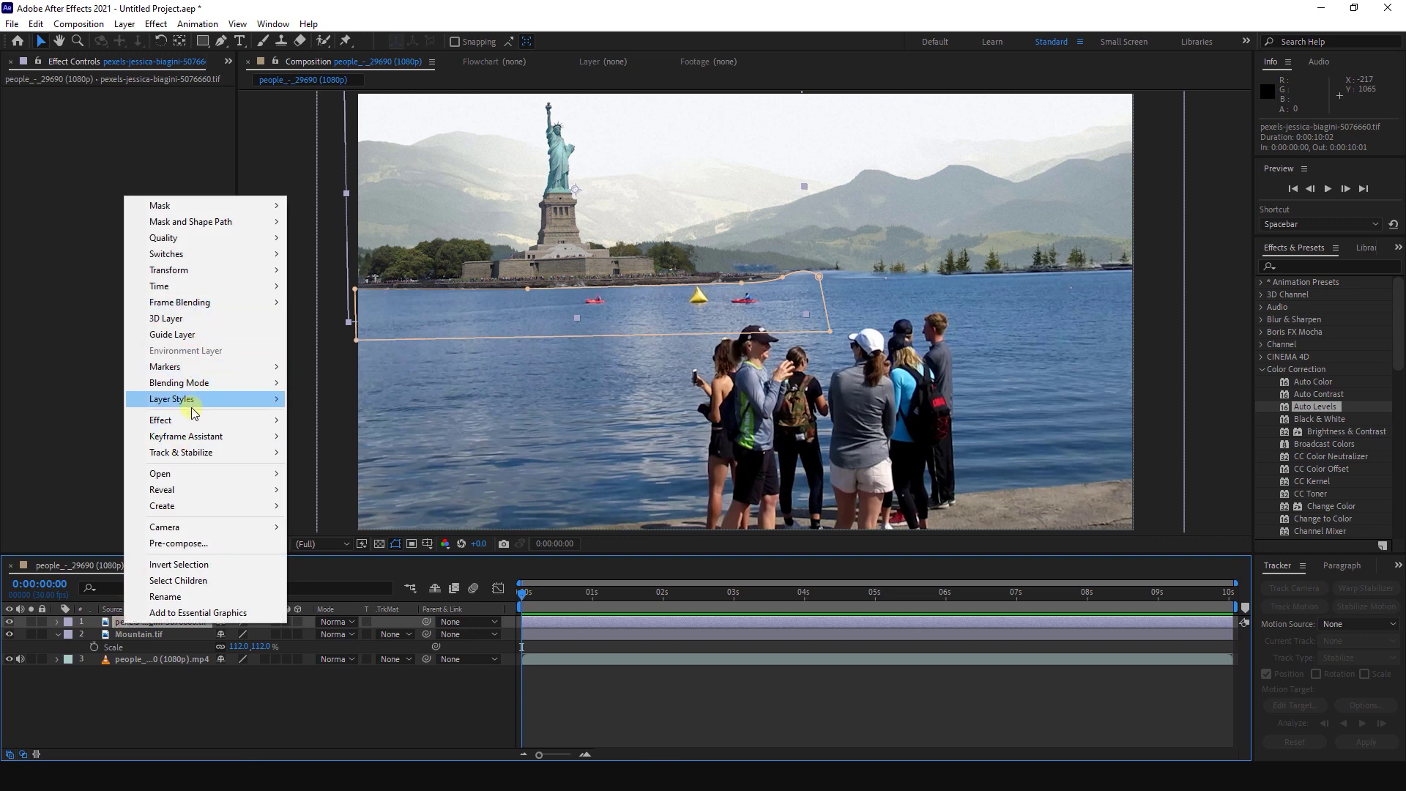
mouse_move(191, 420)
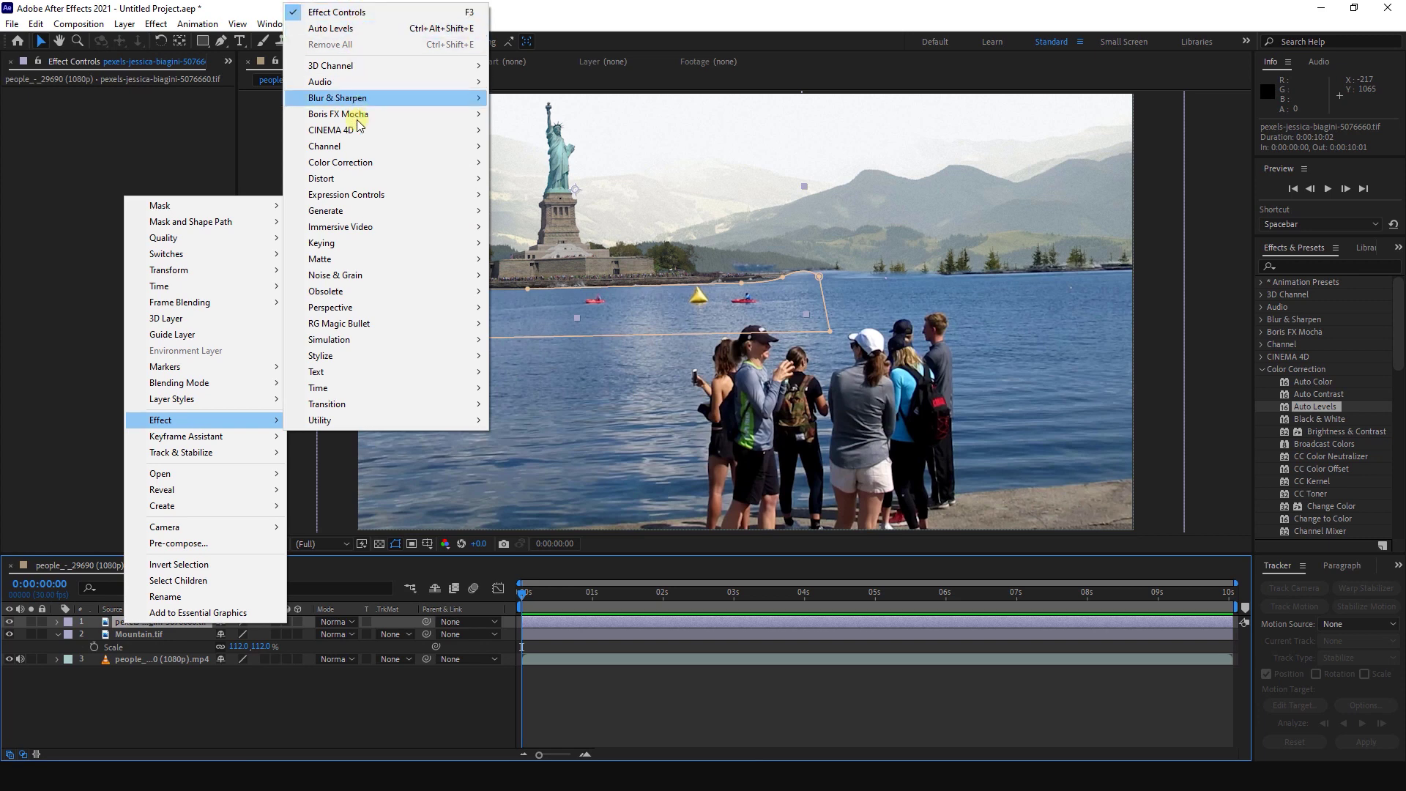
mouse_move(363, 162)
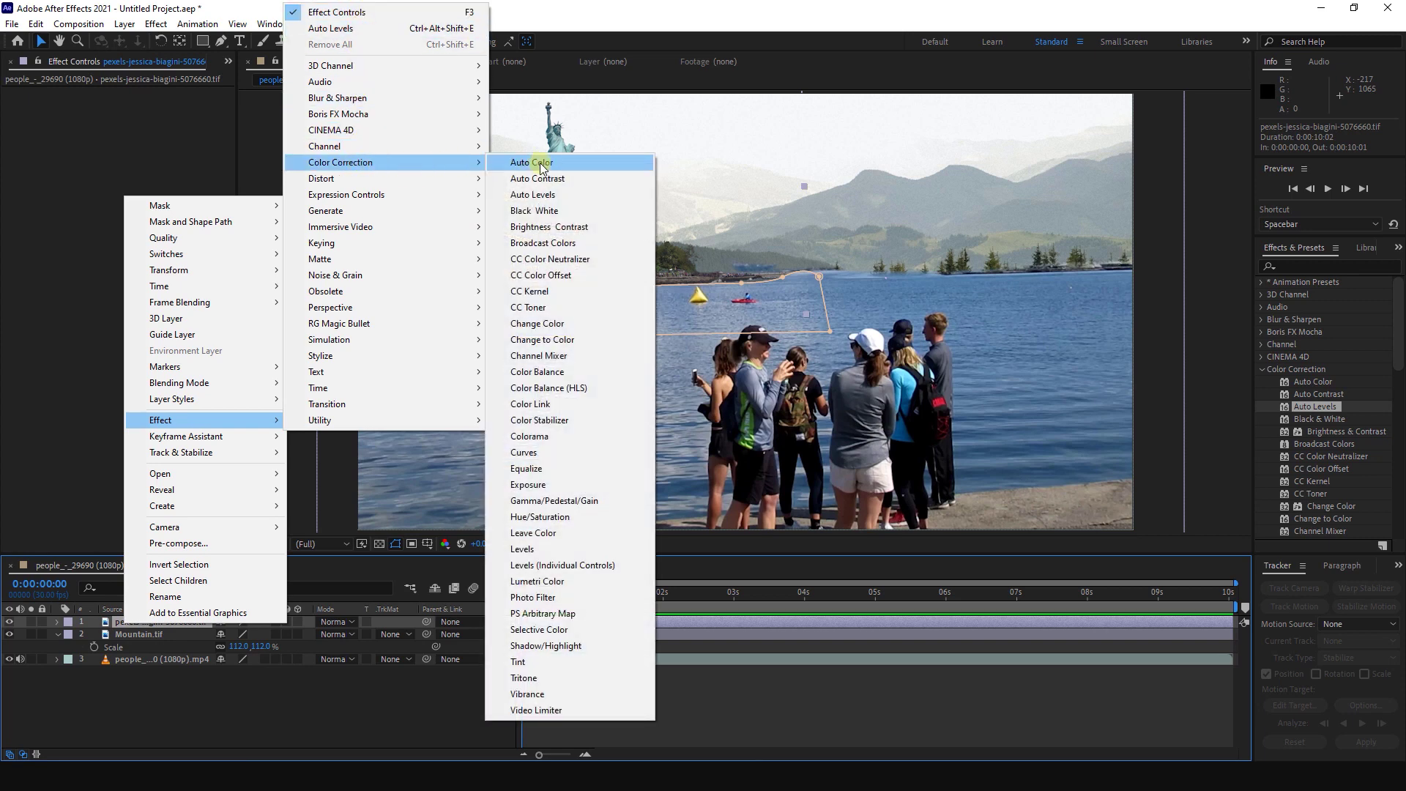
left_click(539, 548)
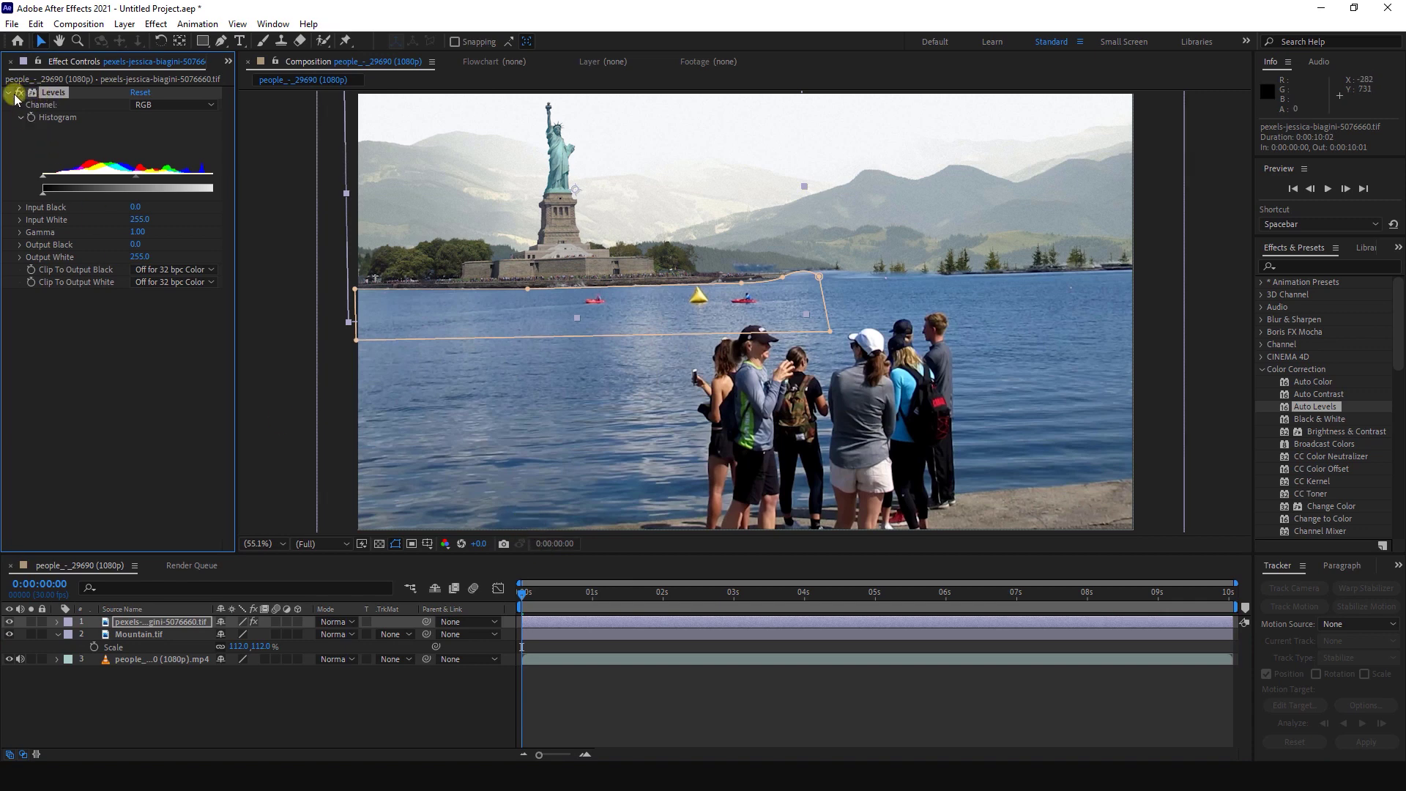
- Set Levels to Input Black 10, Gamma 1.37 and Output Black 16
left_click(49, 205)
left_click_drag(46, 206, 52, 208)
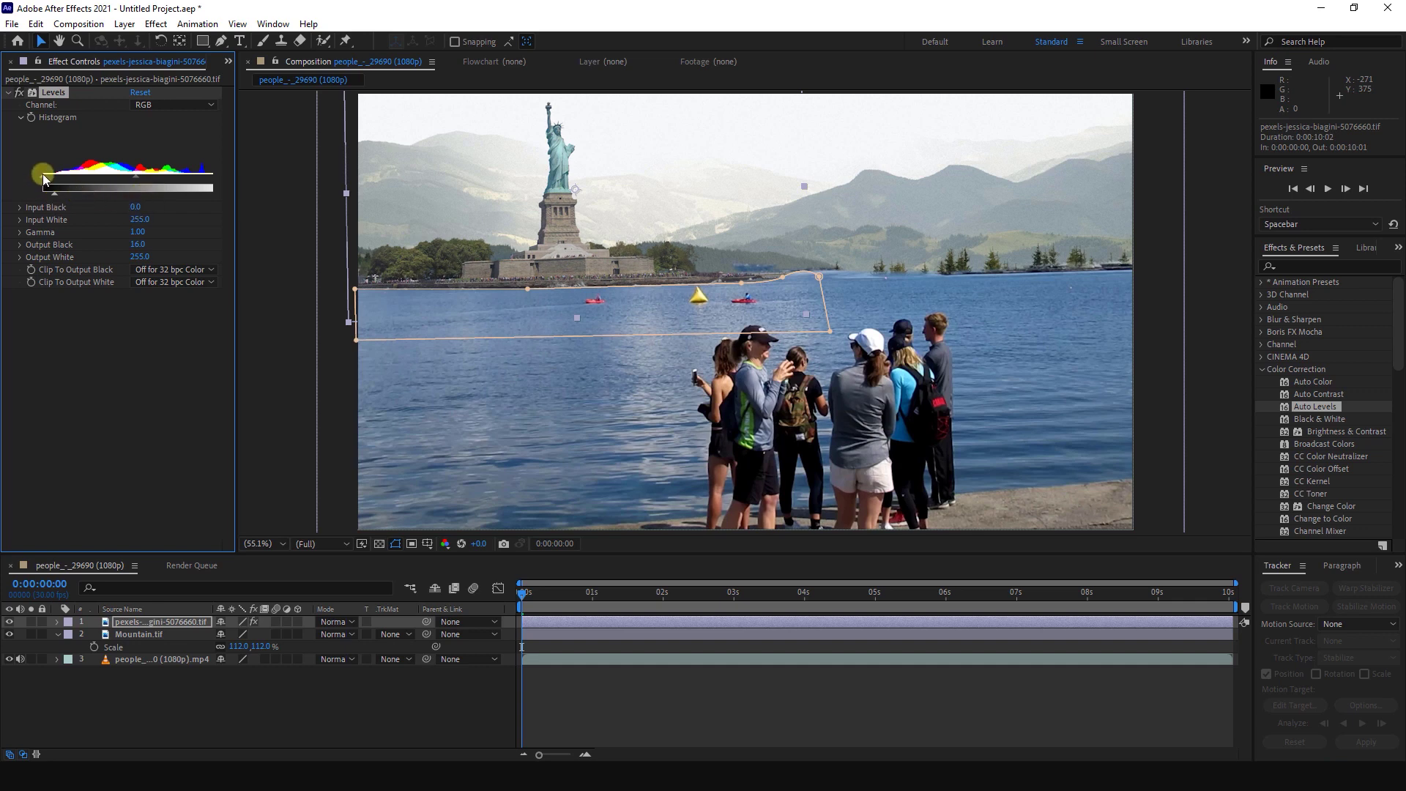
left_click_drag(55, 178, 76, 182)
left_click_drag(133, 176, 120, 173)
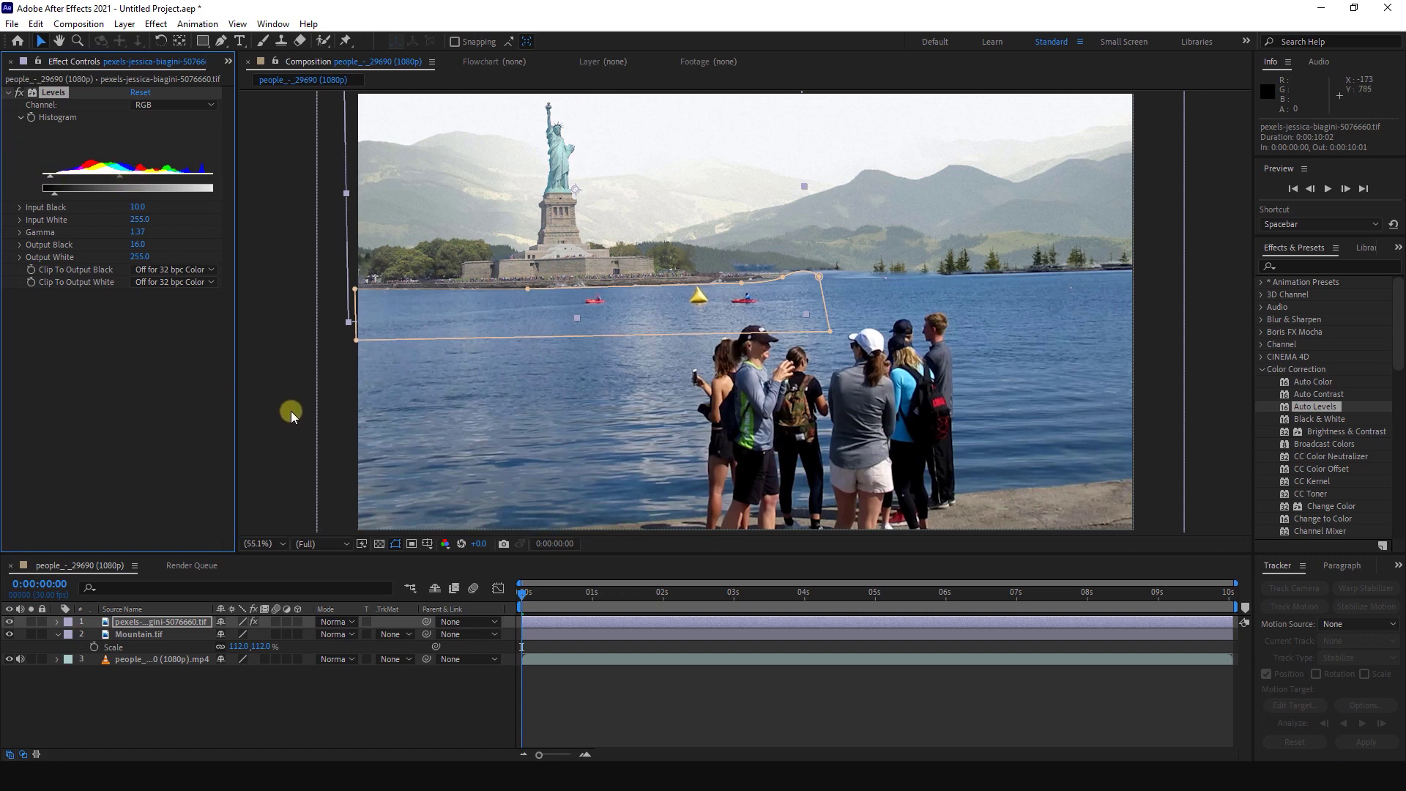
left_click(120, 416)
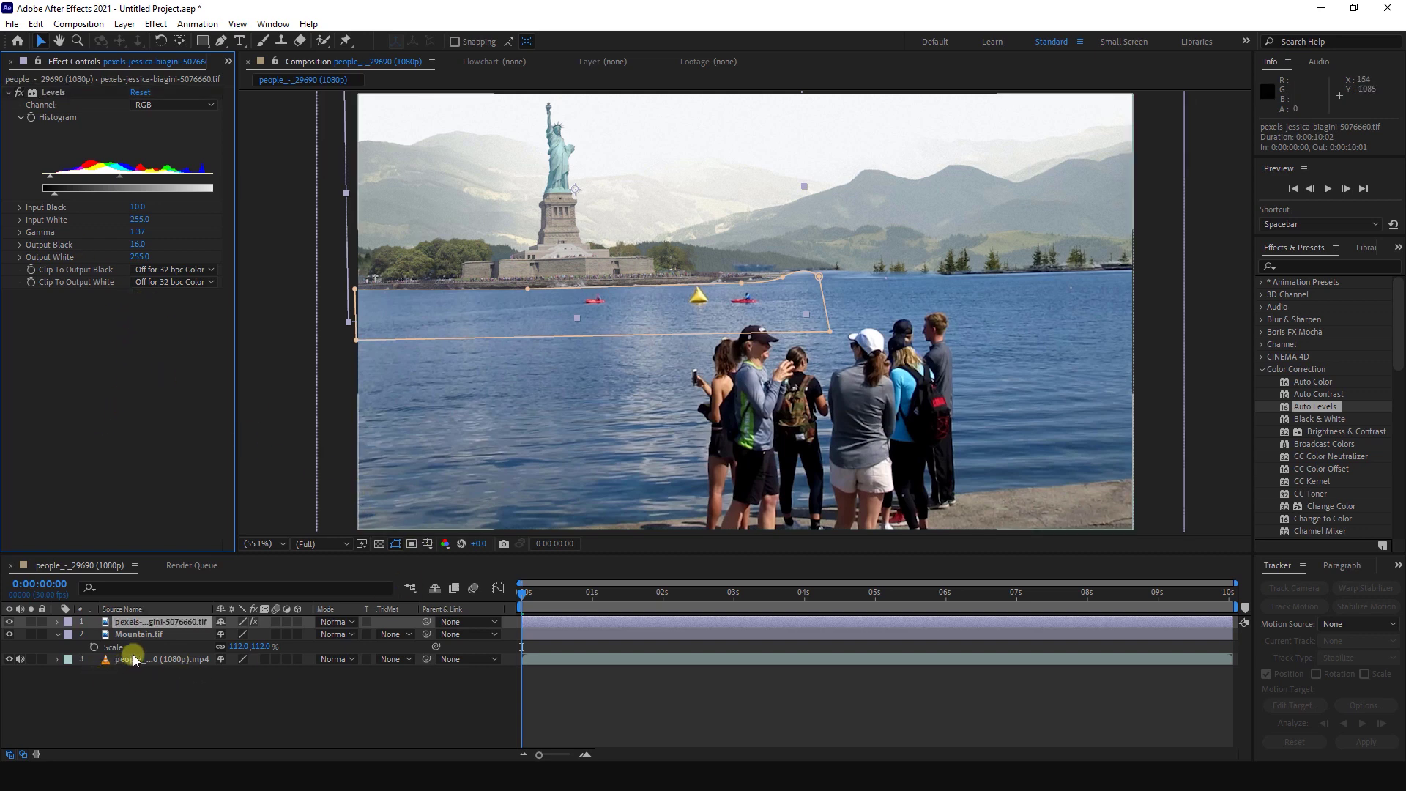
left_click(130, 634)
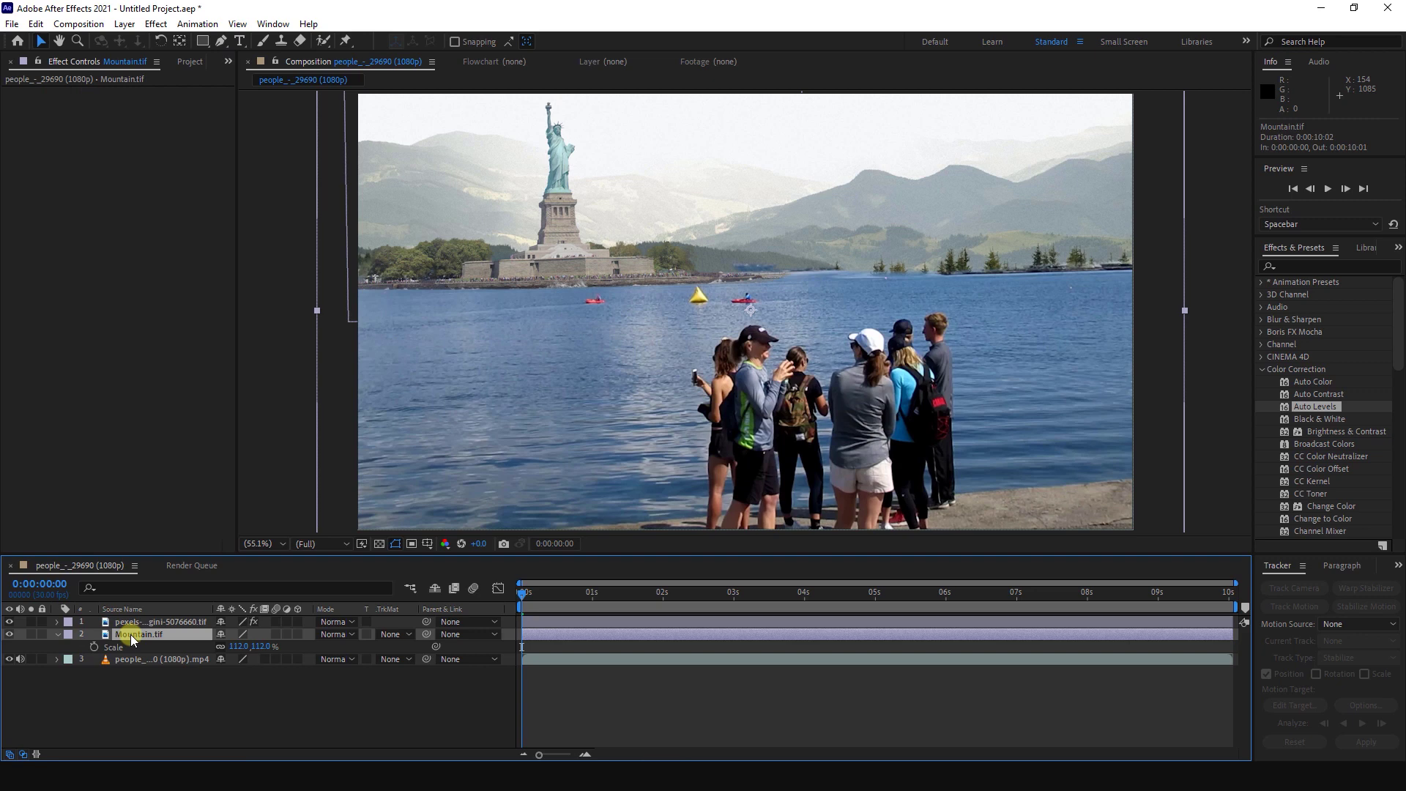
- Apply Curves to Mountain.tif, pulling the highlight point down and moving the shadow point right
right_click(130, 634)
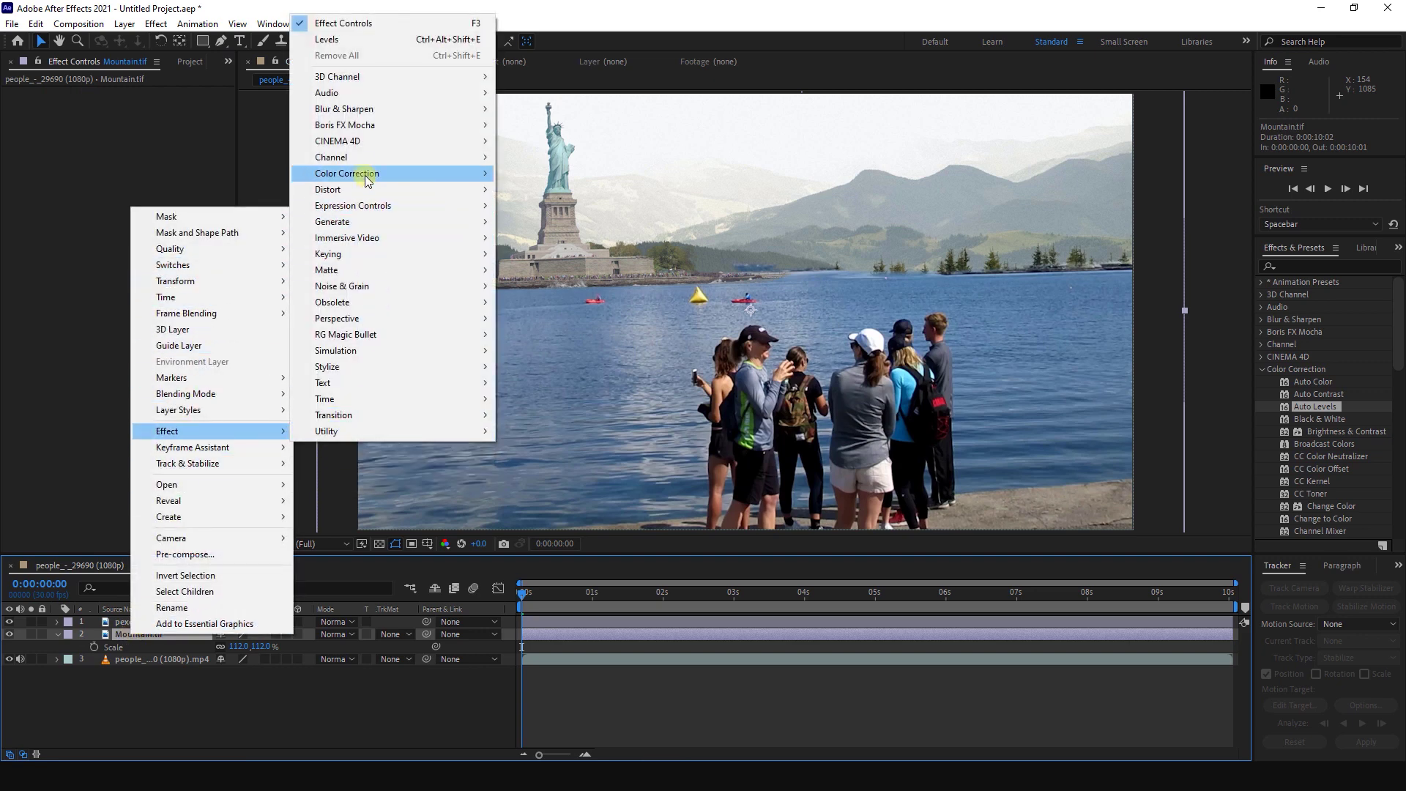
mouse_move(367, 176)
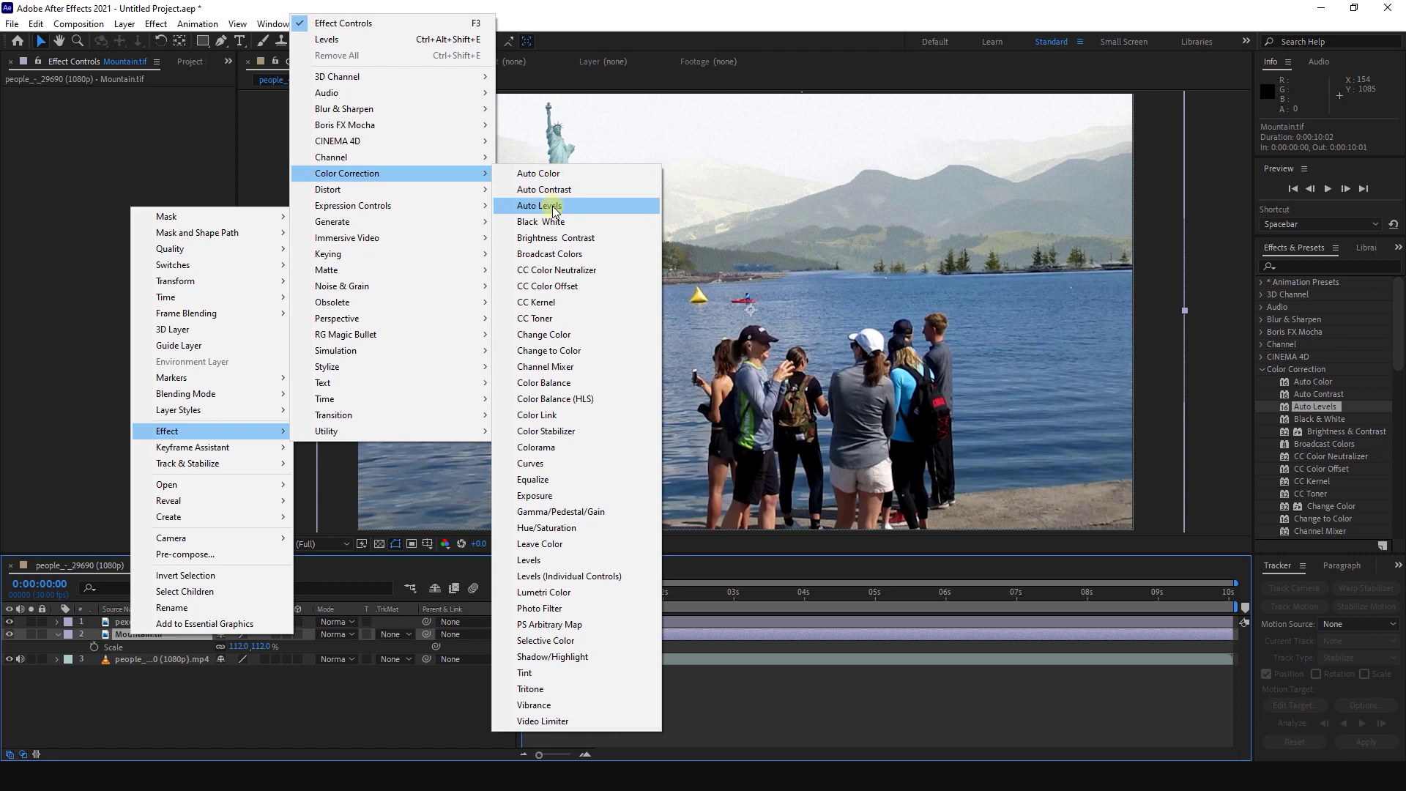
left_click(530, 463)
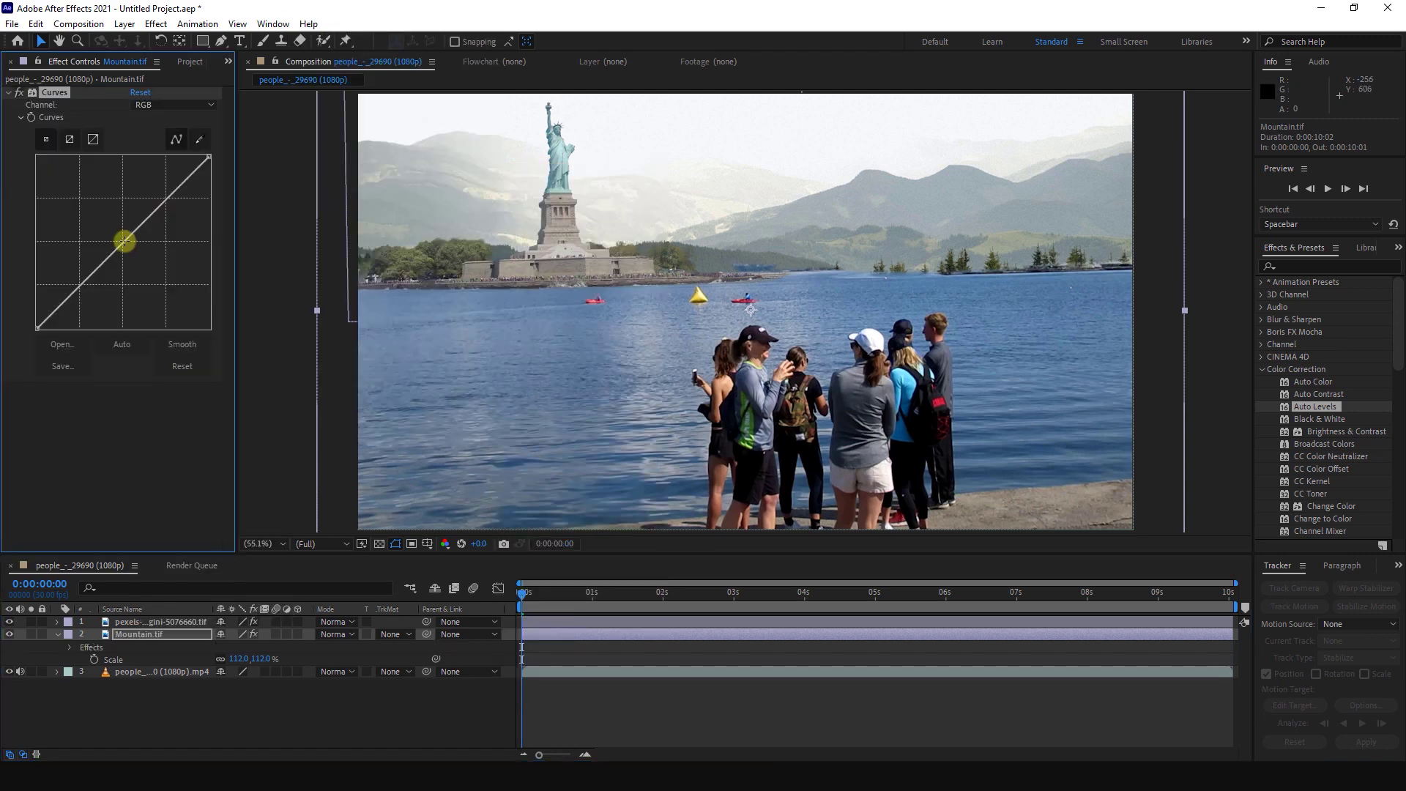
left_click_drag(208, 157, 222, 168)
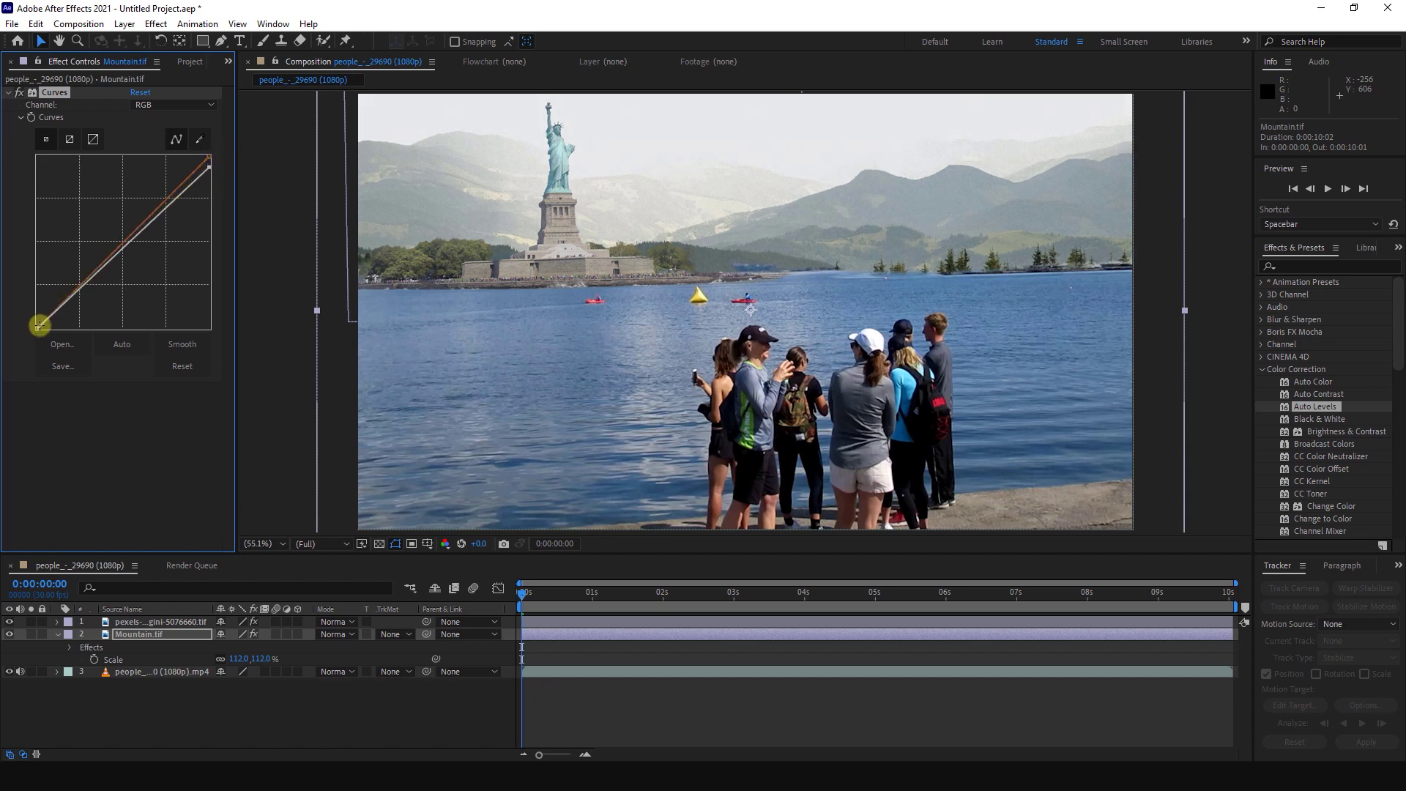
left_click_drag(38, 332, 42, 348)
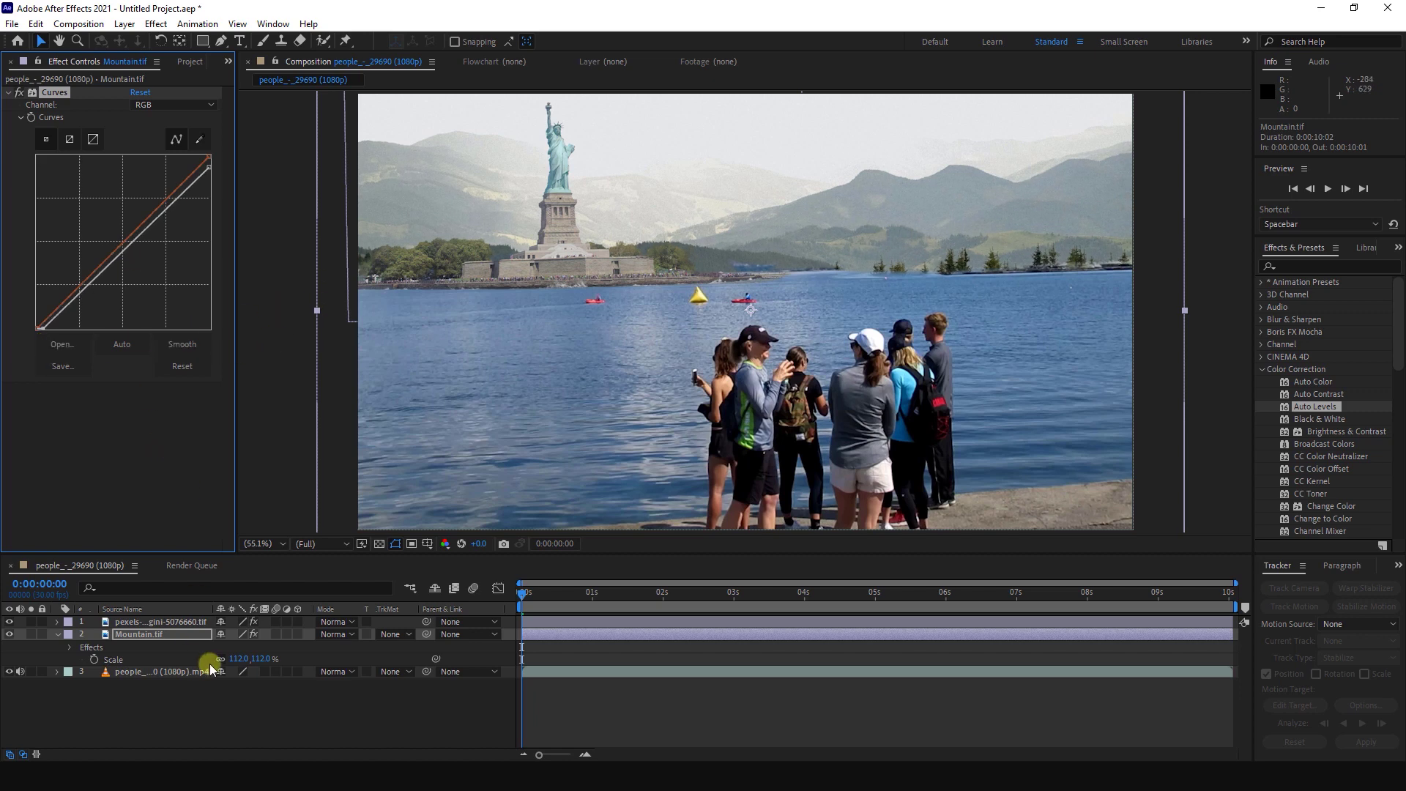
- Apply a Curves effect to the lakeside people video layer
left_click(137, 672)
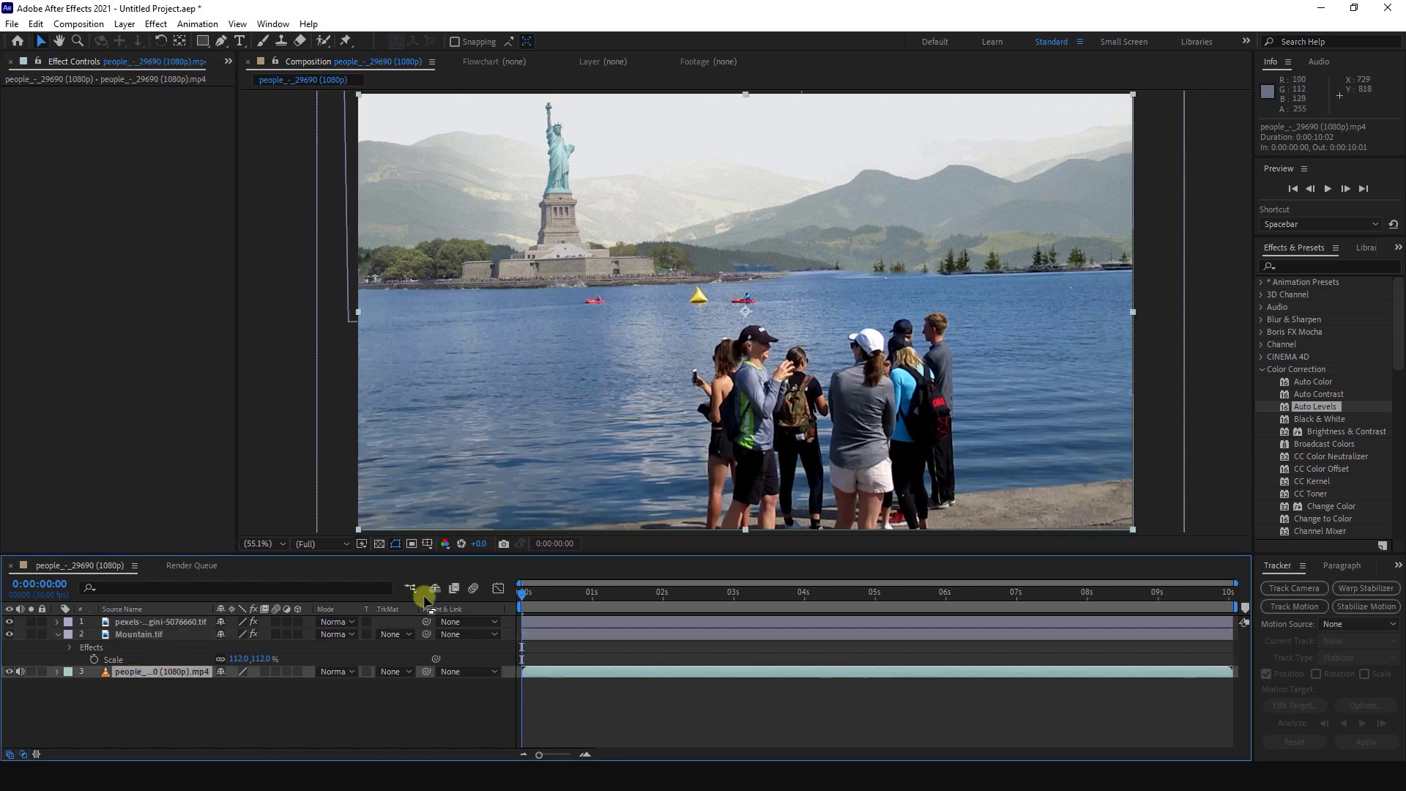
right_click(134, 671)
mouse_move(168, 469)
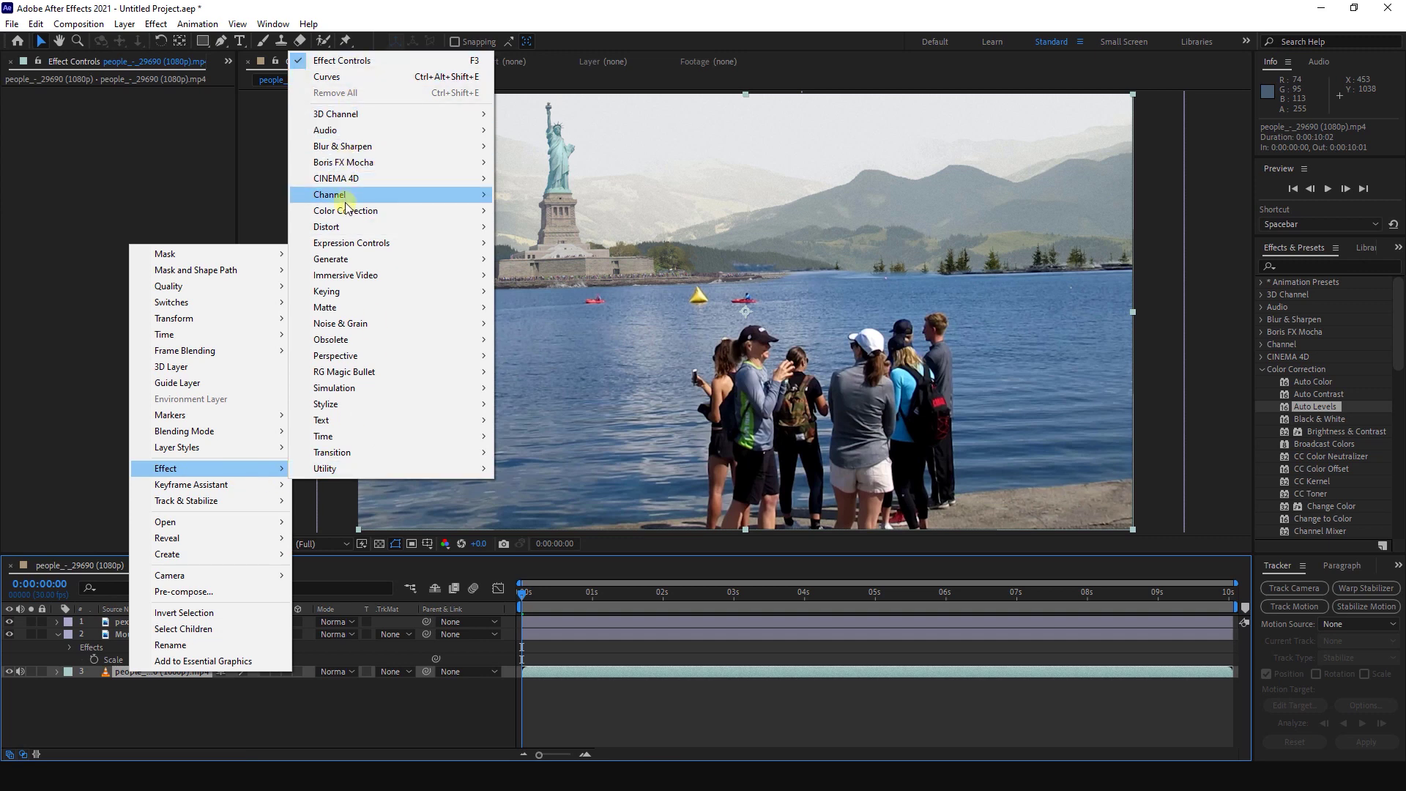
mouse_move(359, 211)
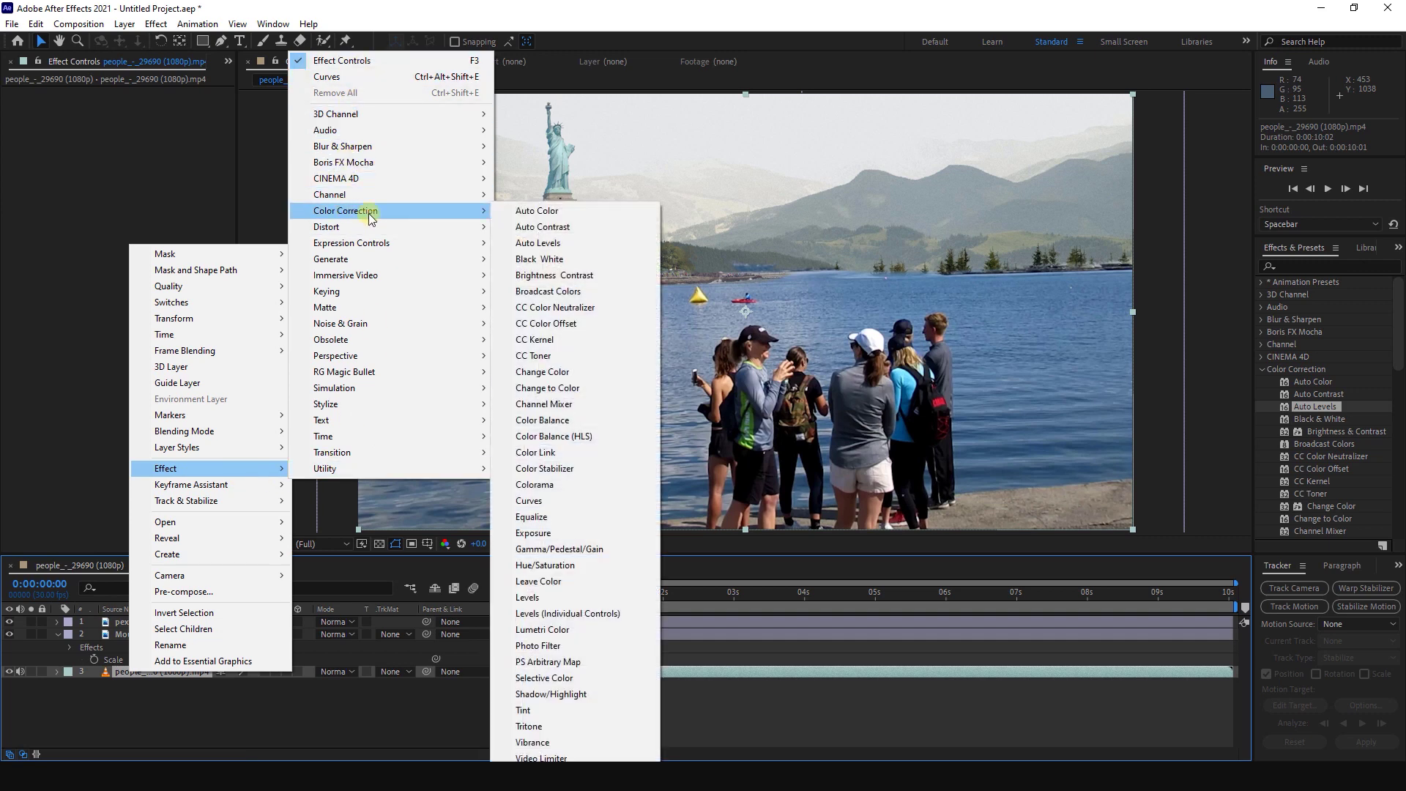
left_click(529, 501)
- Keep the curve nearly diagonal and raise its shadow endpoint slightly to lift the darks
left_click_drag(132, 236, 112, 235)
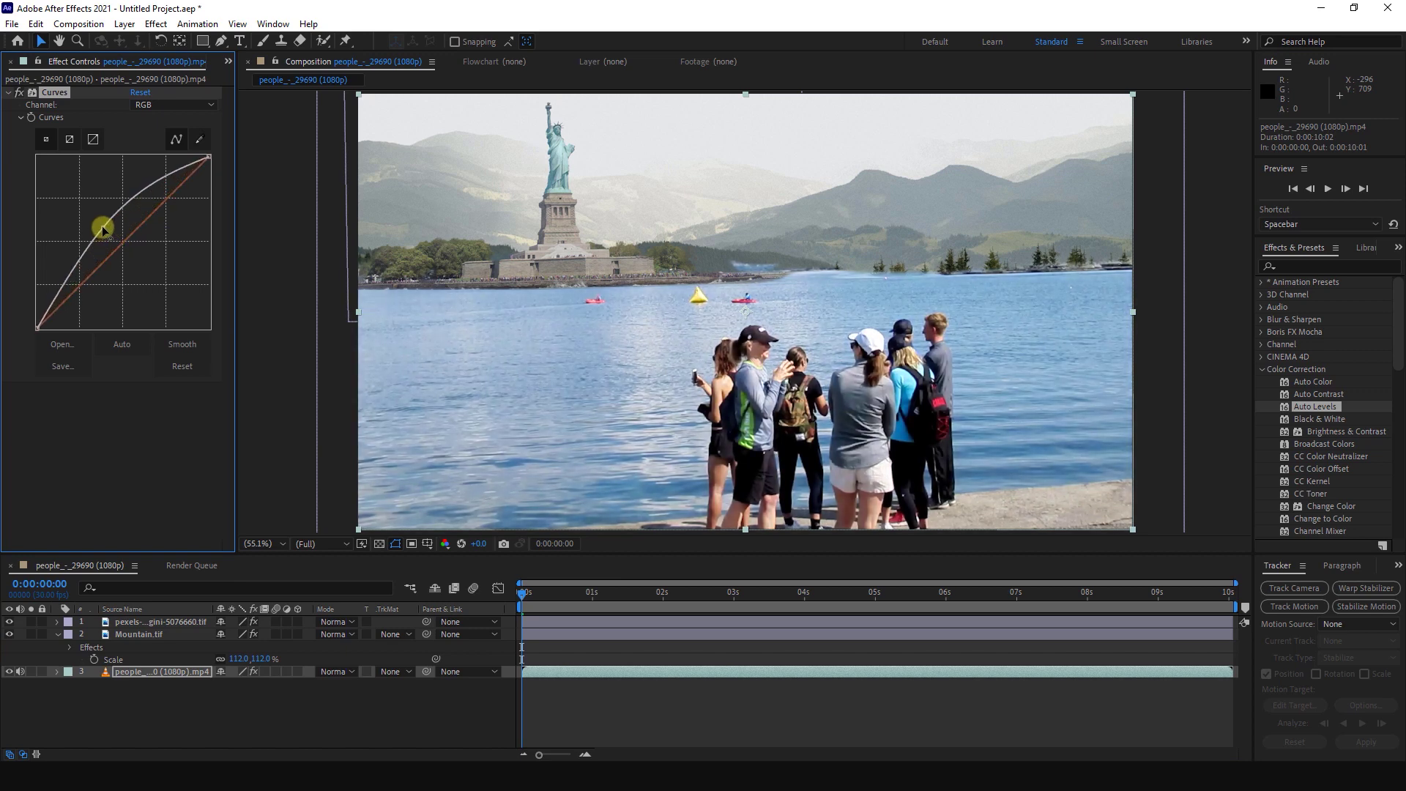
left_click_drag(110, 230, 115, 244)
left_click(38, 331)
left_click_drag(38, 331, 35, 319)
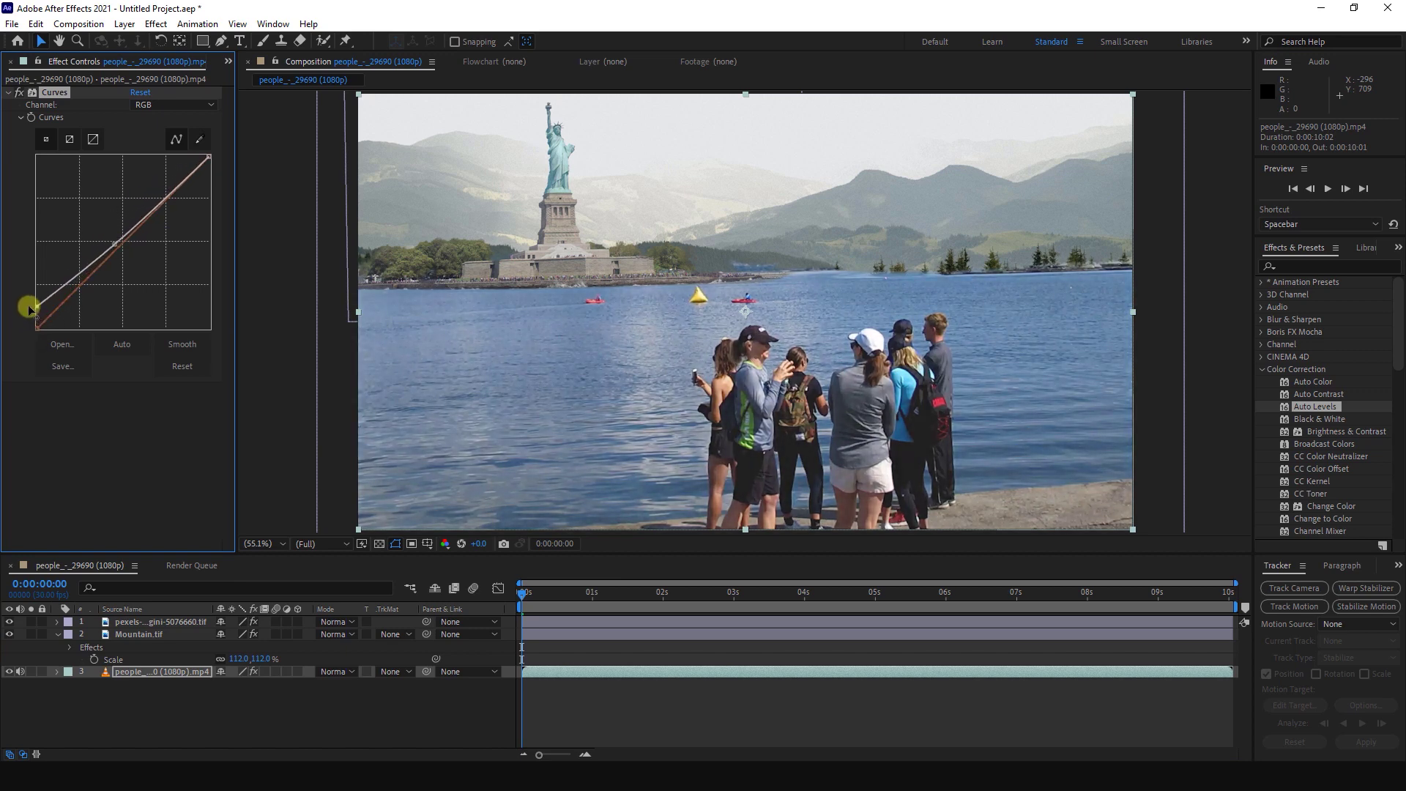
- Play back the colour-matched composite preview, then return to the start
left_click(513, 432)
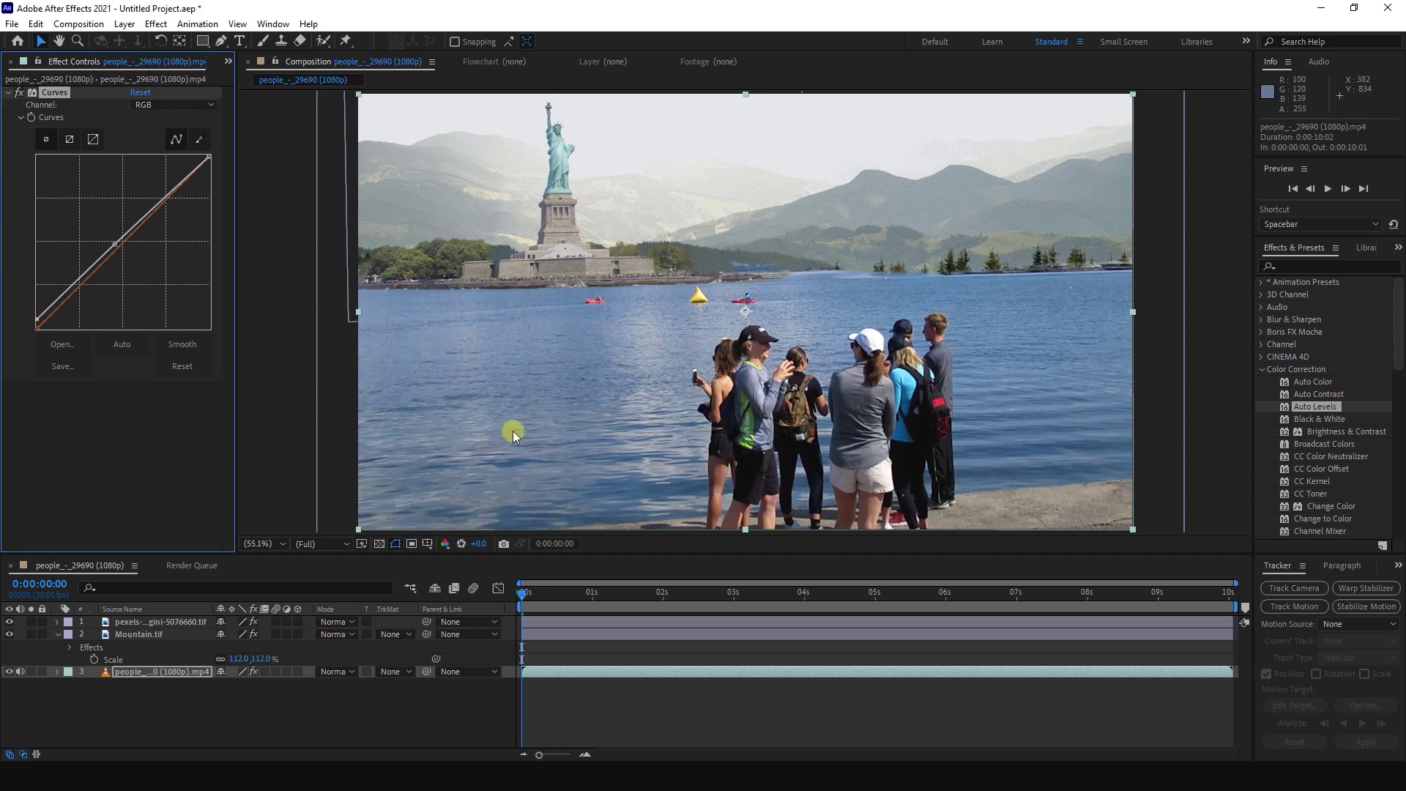
key("space")
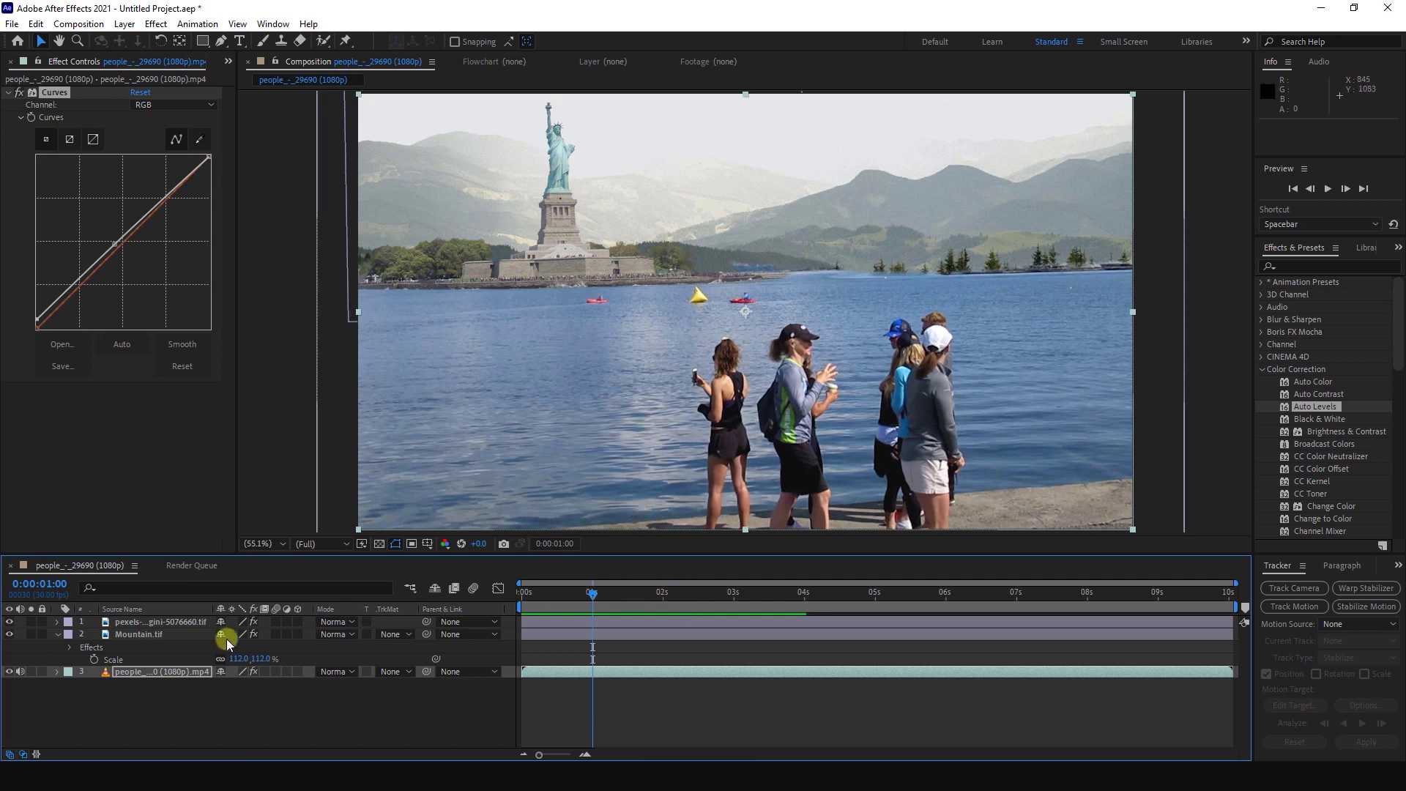
key("Home")
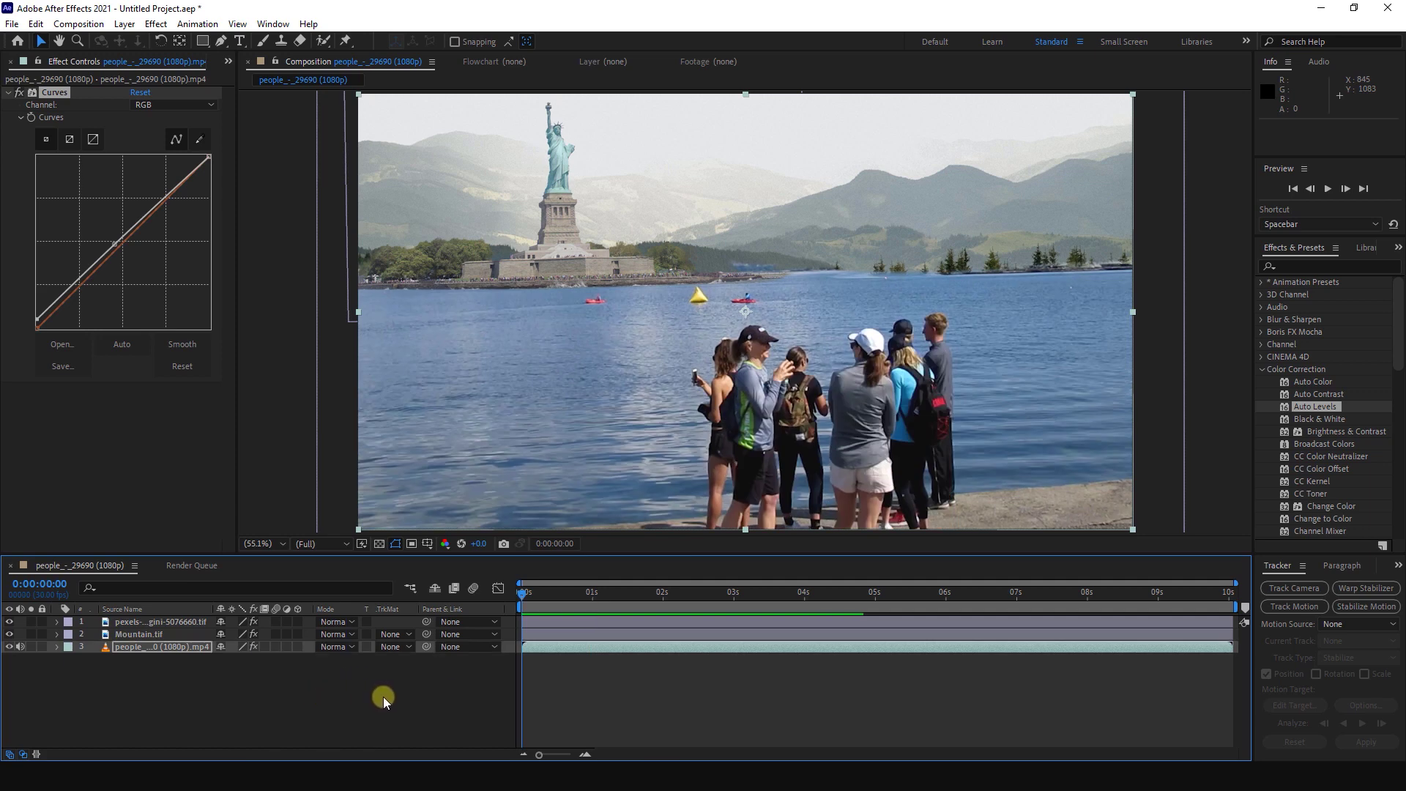